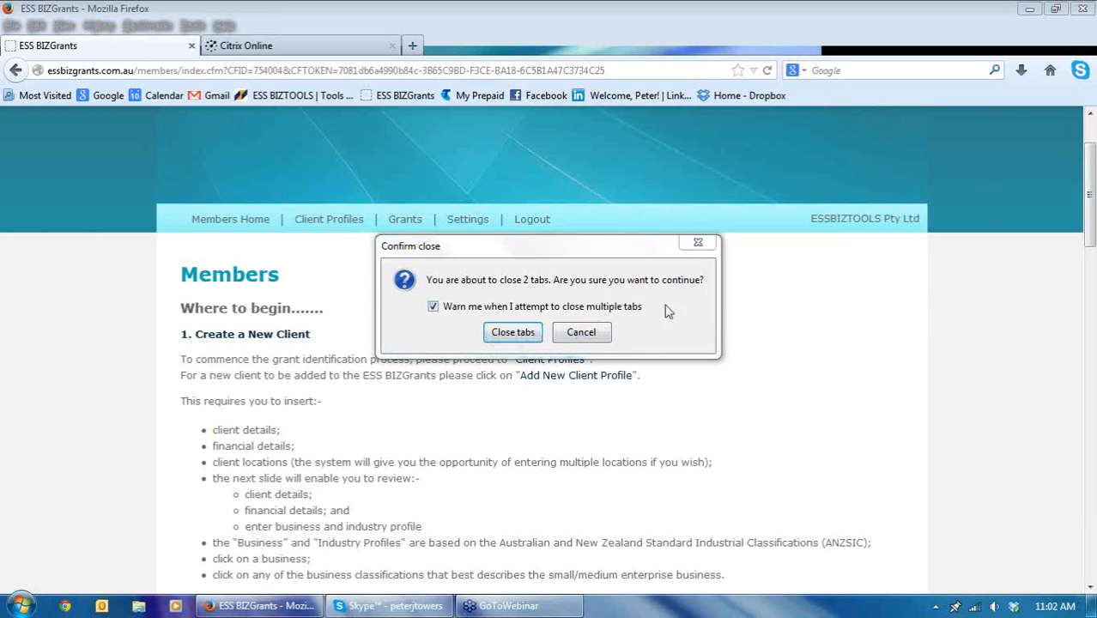
# - Dismiss the close-tabs confirmation without closing any tabs and read the Members page instructions on creating and editing clients
pyautogui.click(697, 242)
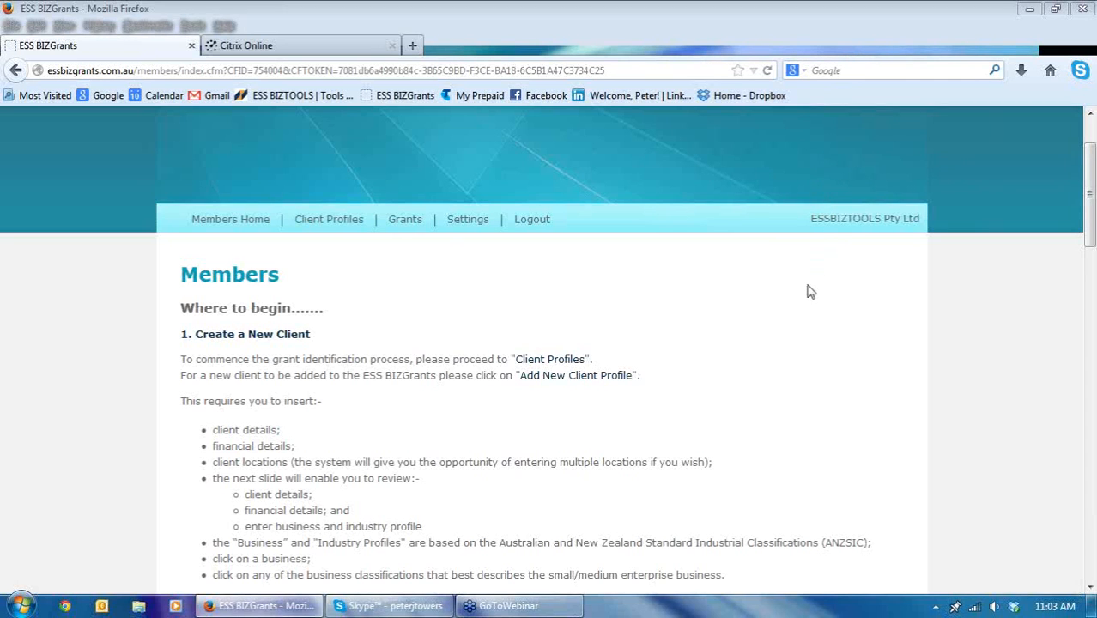
pyautogui.scroll(-4, 820, 330)
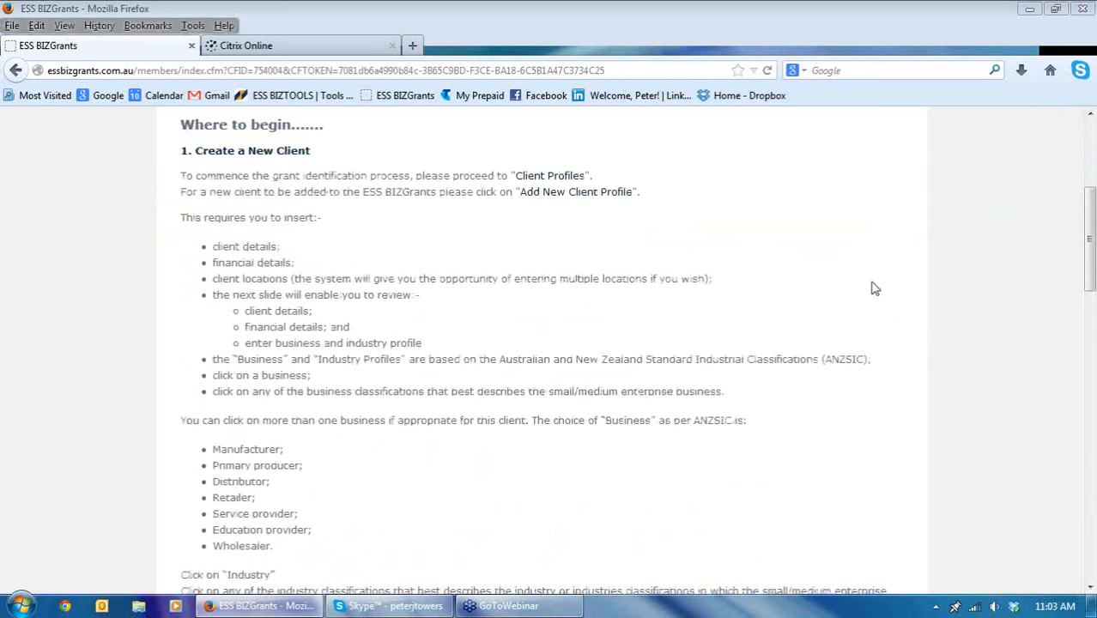
pyautogui.scroll(2, 873, 291)
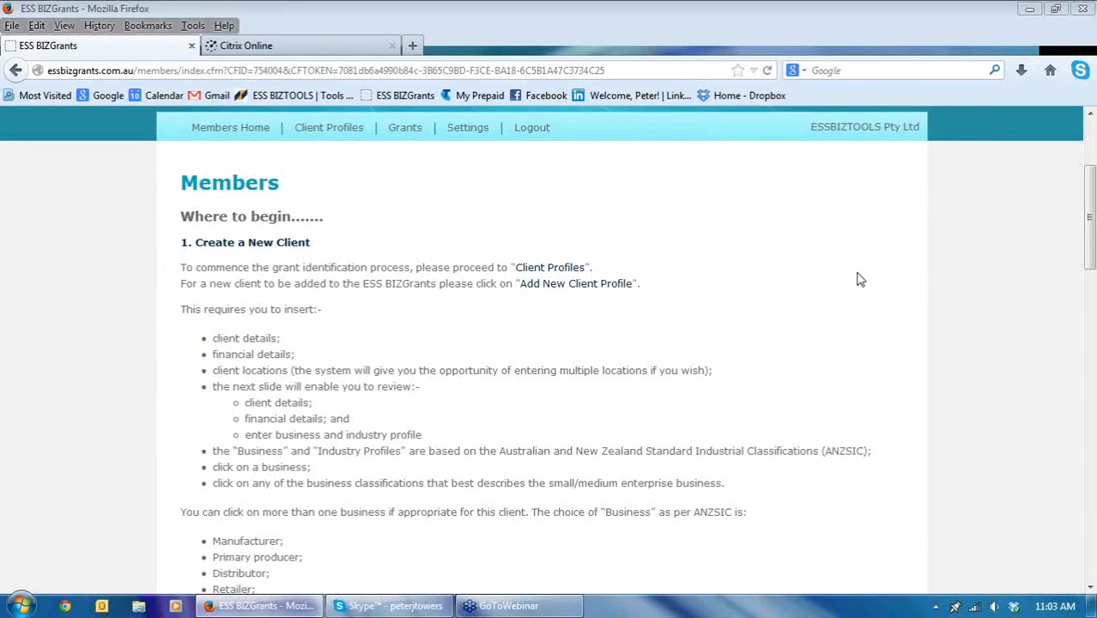
pyautogui.scroll(-2, 857, 276)
pyautogui.scroll(-2, 856, 276)
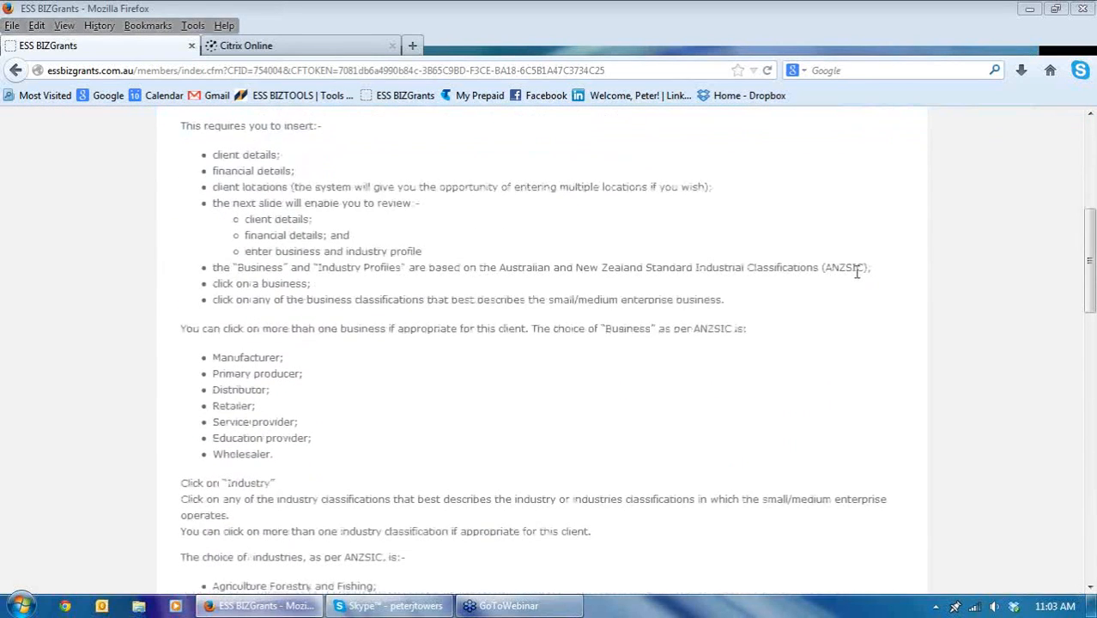
pyautogui.scroll(-2, 856, 273)
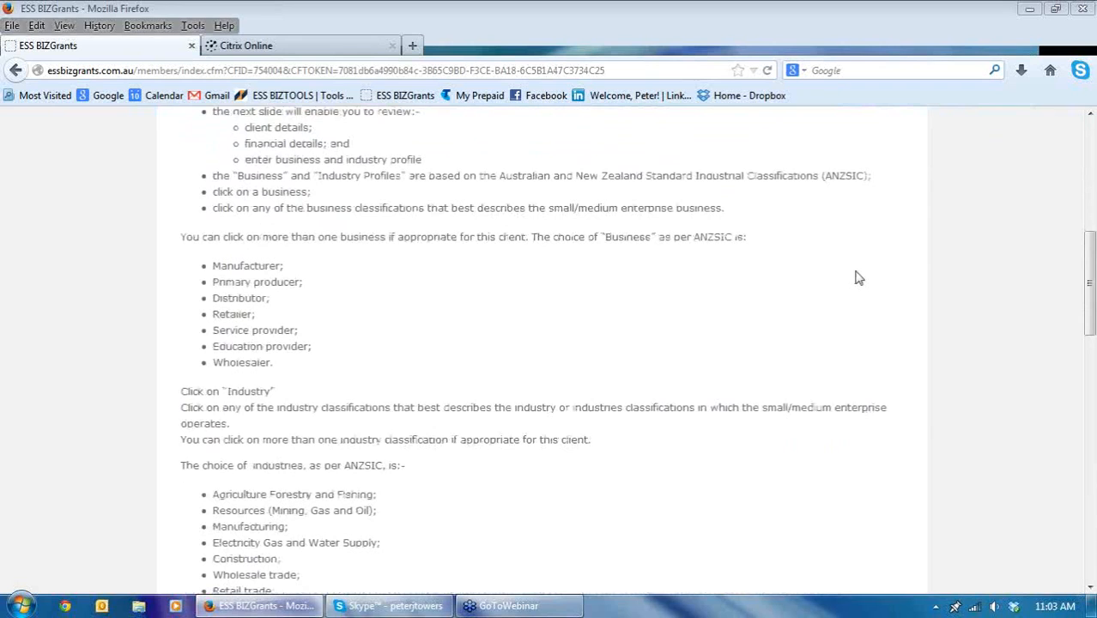
pyautogui.scroll(-2, 857, 276)
pyautogui.scroll(-2, 856, 276)
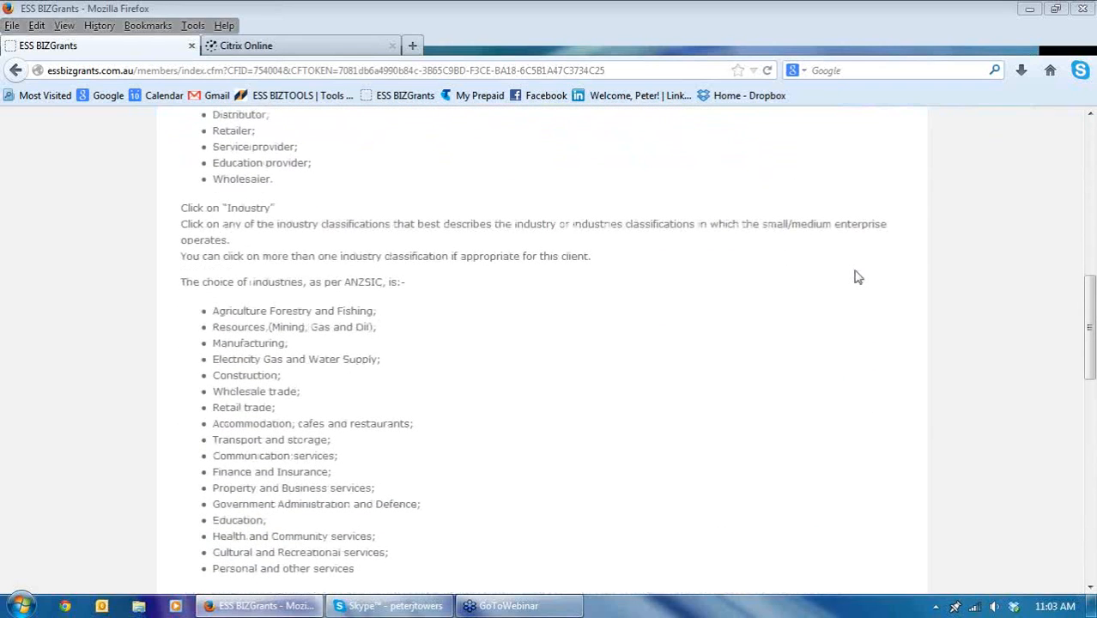
pyautogui.scroll(-2, 857, 277)
pyautogui.scroll(-2, 856, 276)
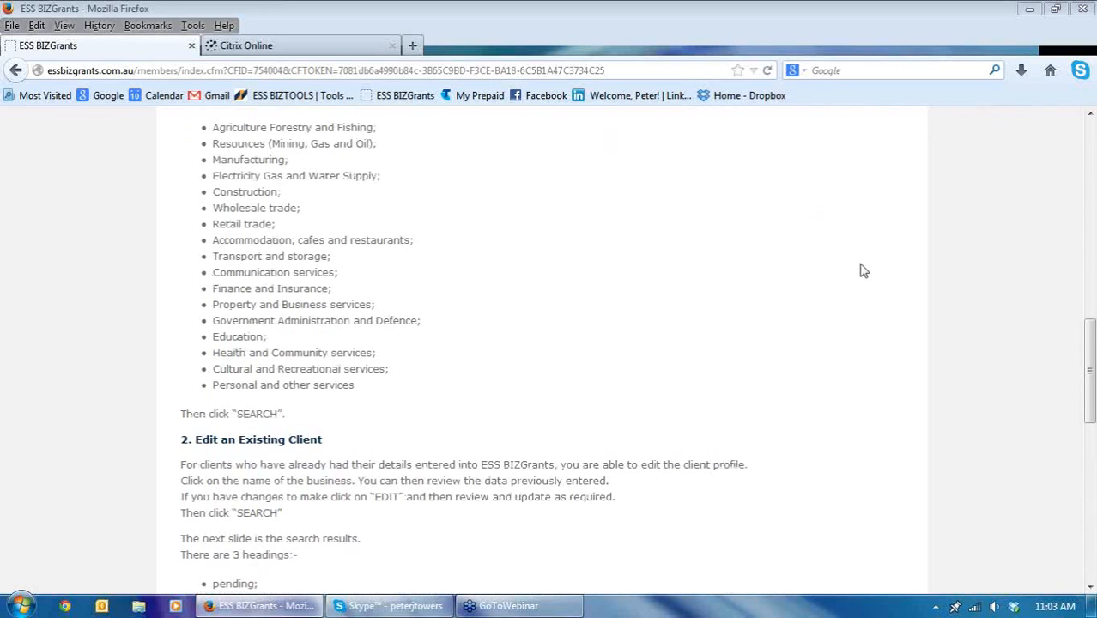
# - Open the Client Profiles page from the members navigation and view the list of existing clients
pyautogui.scroll(12, 863, 270)
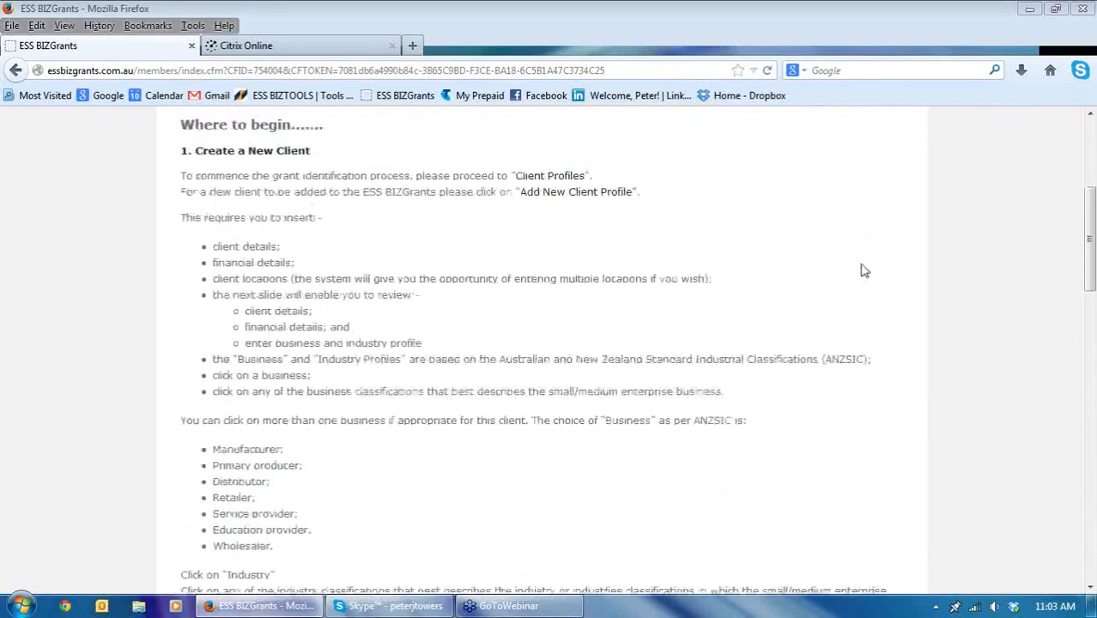
pyautogui.scroll(6, 860, 268)
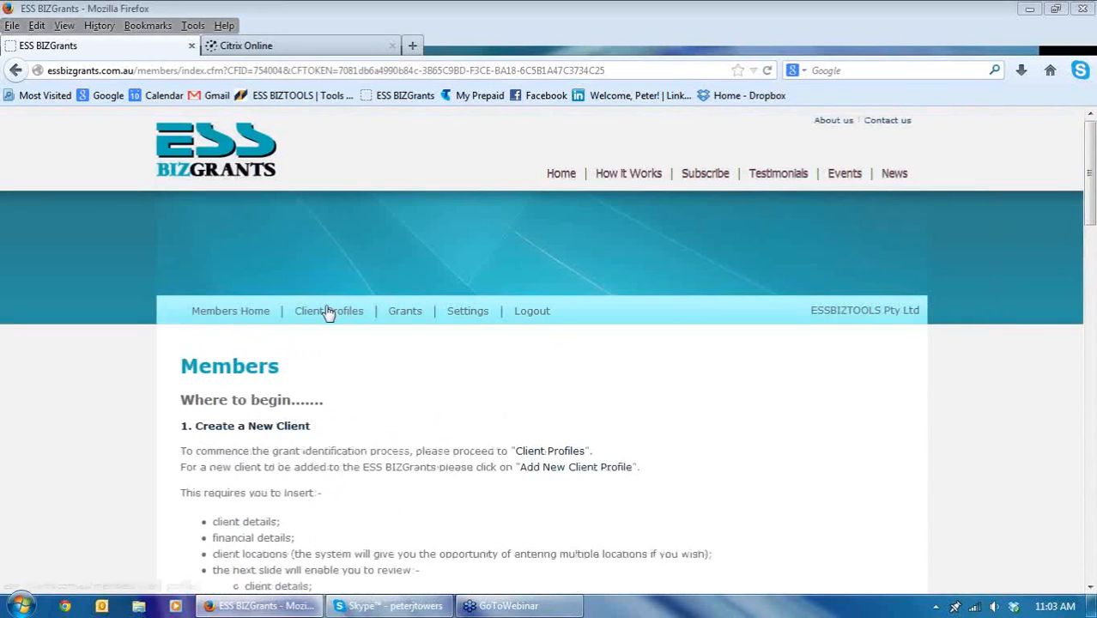
pyautogui.click(327, 312)
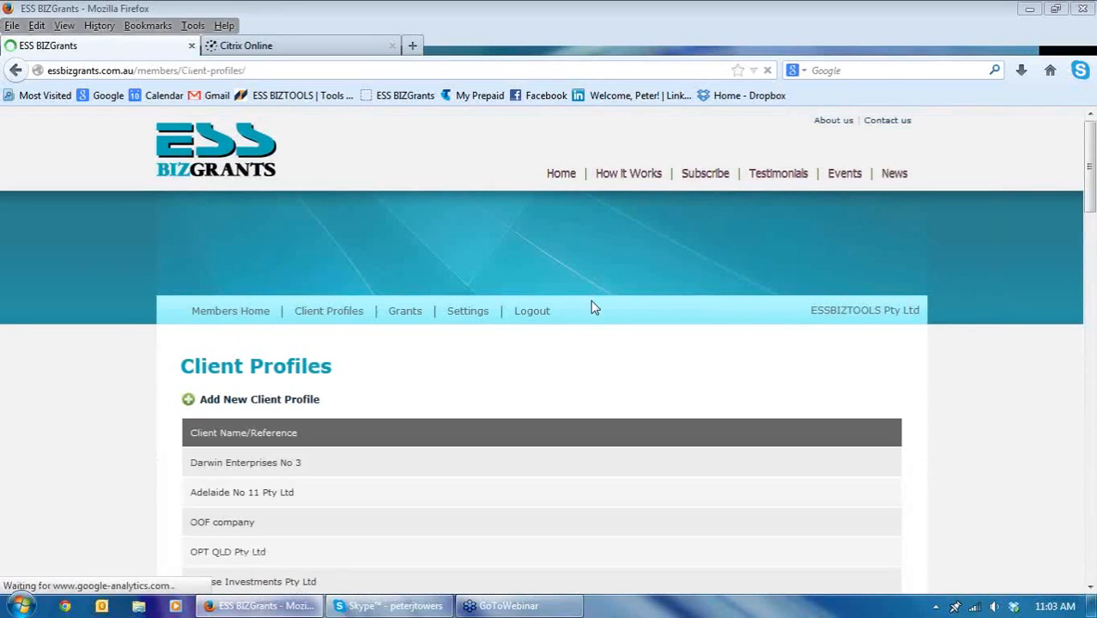
pyautogui.scroll(-2, 589, 309)
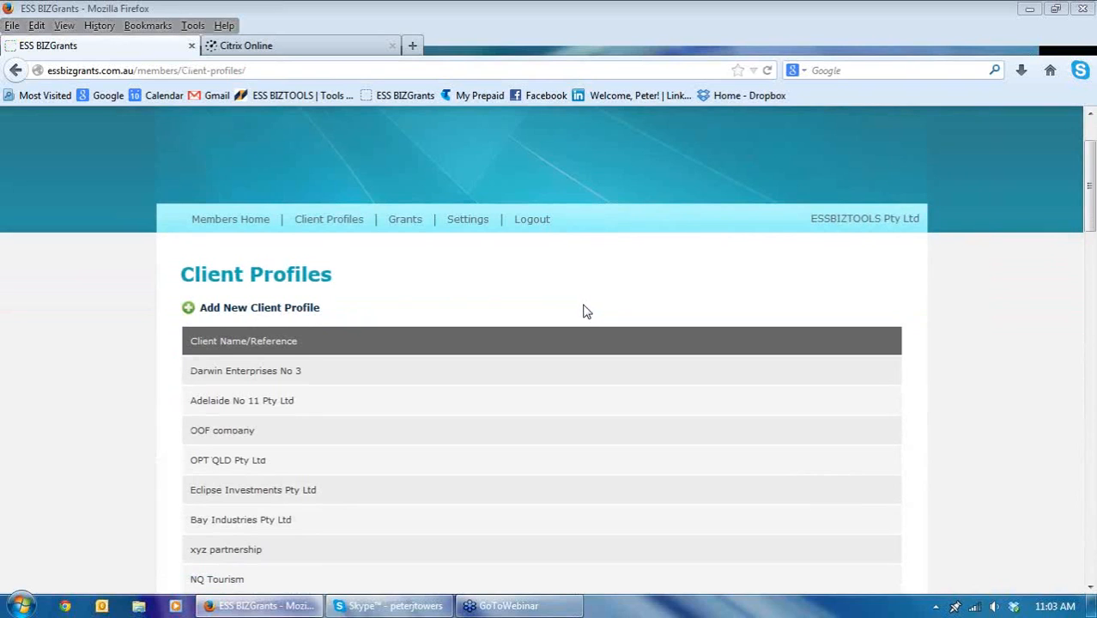
# - Open the Grants list and view the details of the Apprenticeship Incentives - Adult Apprentices (over 25) grant
pyautogui.click(403, 221)
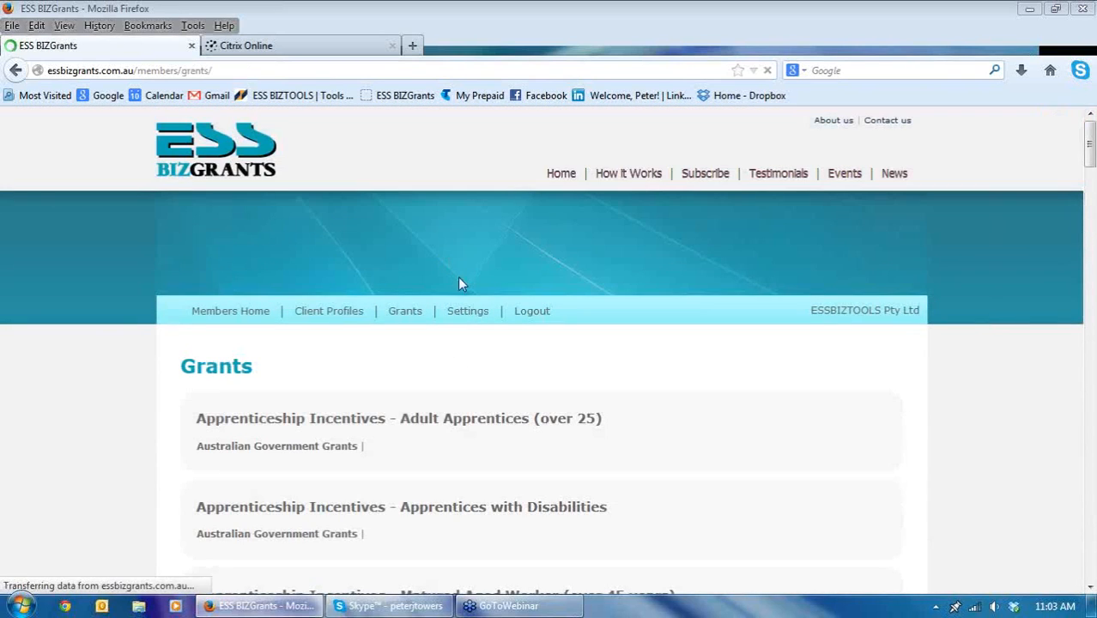
pyautogui.scroll(-2, 567, 334)
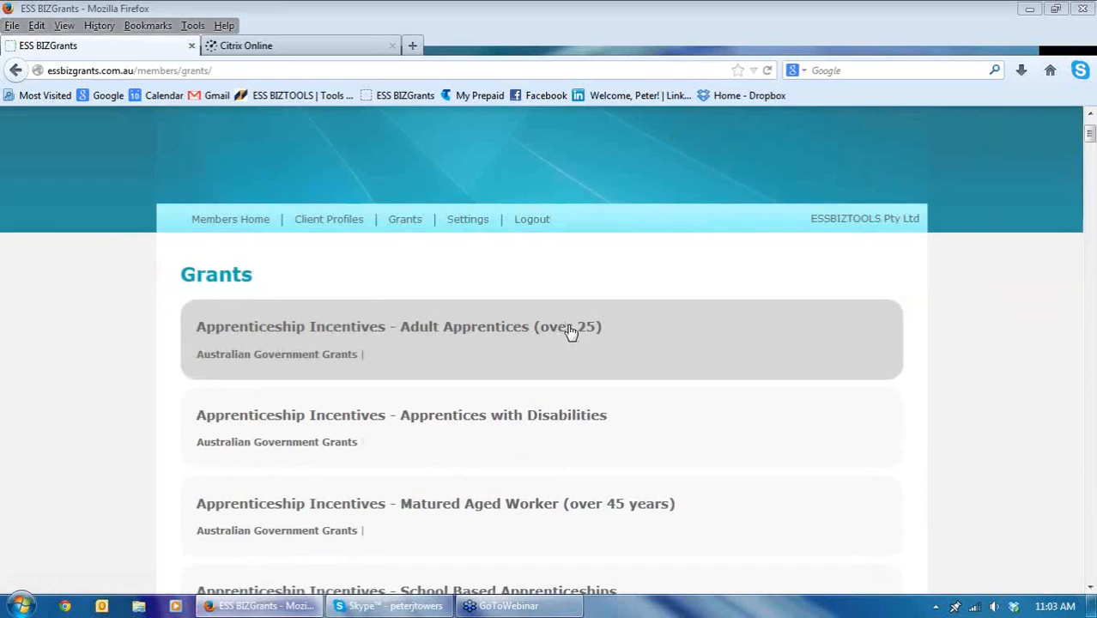
pyautogui.click(353, 325)
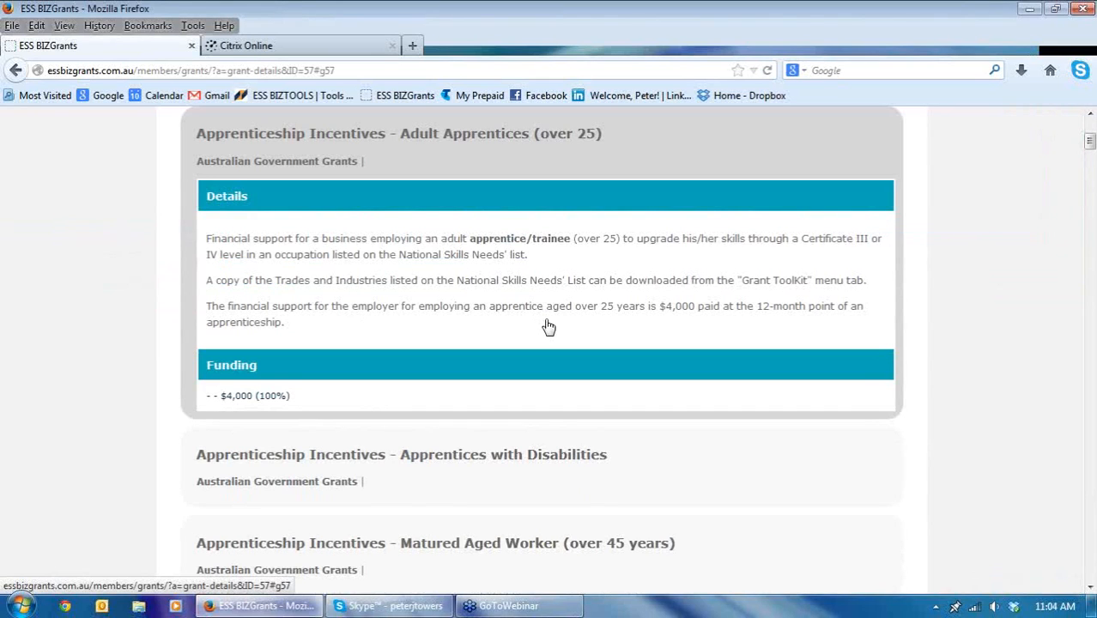
# - View the details of the Australian Technology Showcase (NSW & QLD) grant in the Grants list
pyautogui.scroll(-8, 654, 274)
pyautogui.scroll(-10, 658, 271)
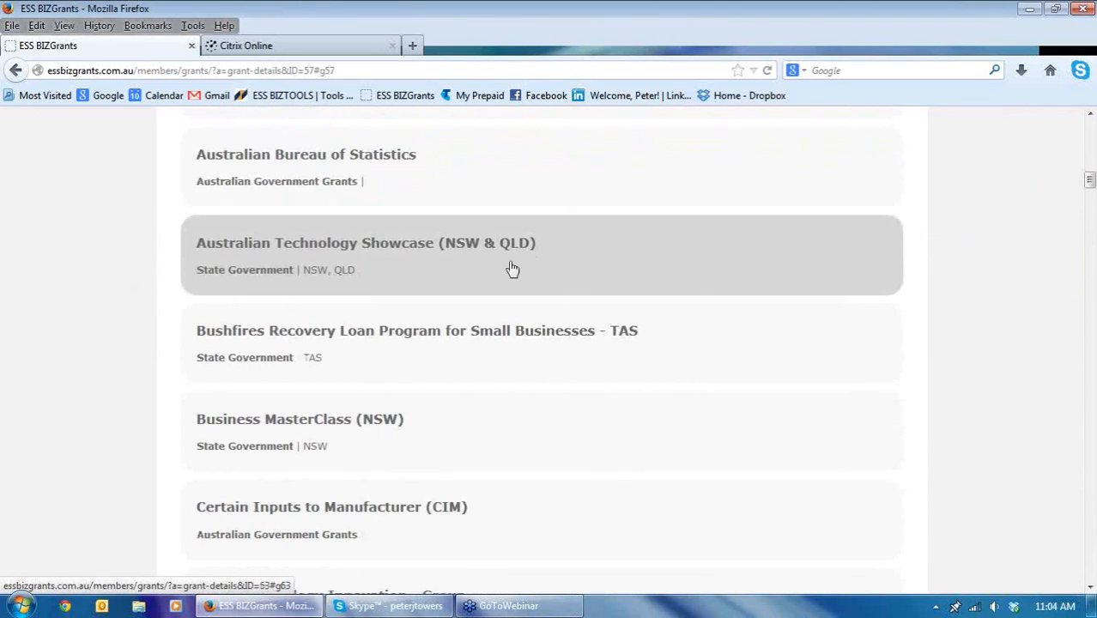
pyautogui.click(341, 243)
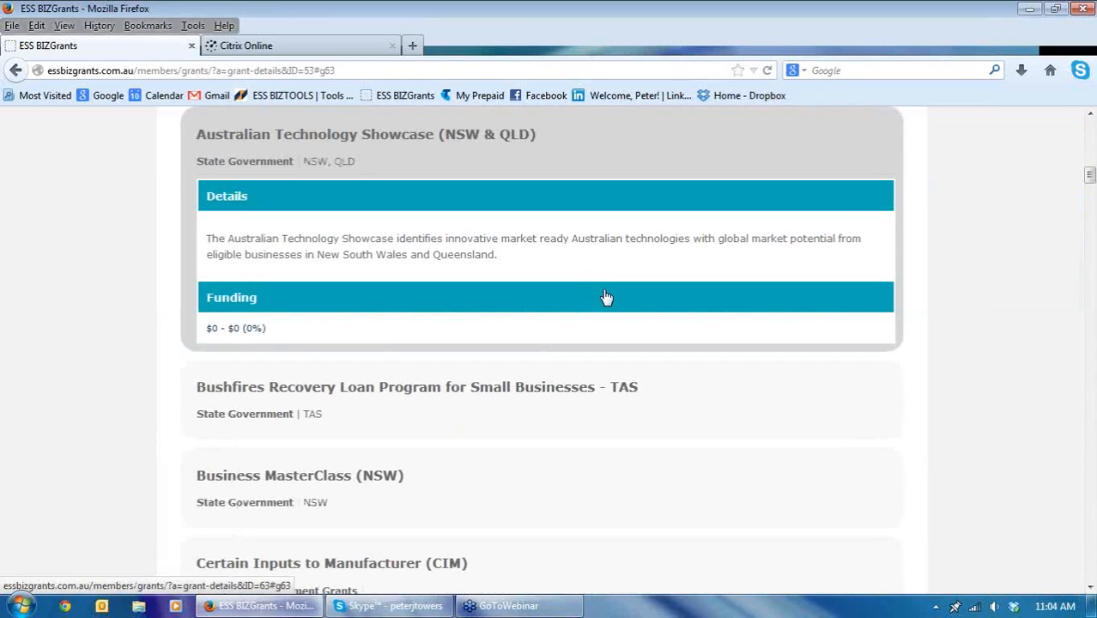
# - Browse further down the grants and view the details of Continuing Professional Development - Medical GPs - New South Wales
pyautogui.scroll(-4, 606, 296)
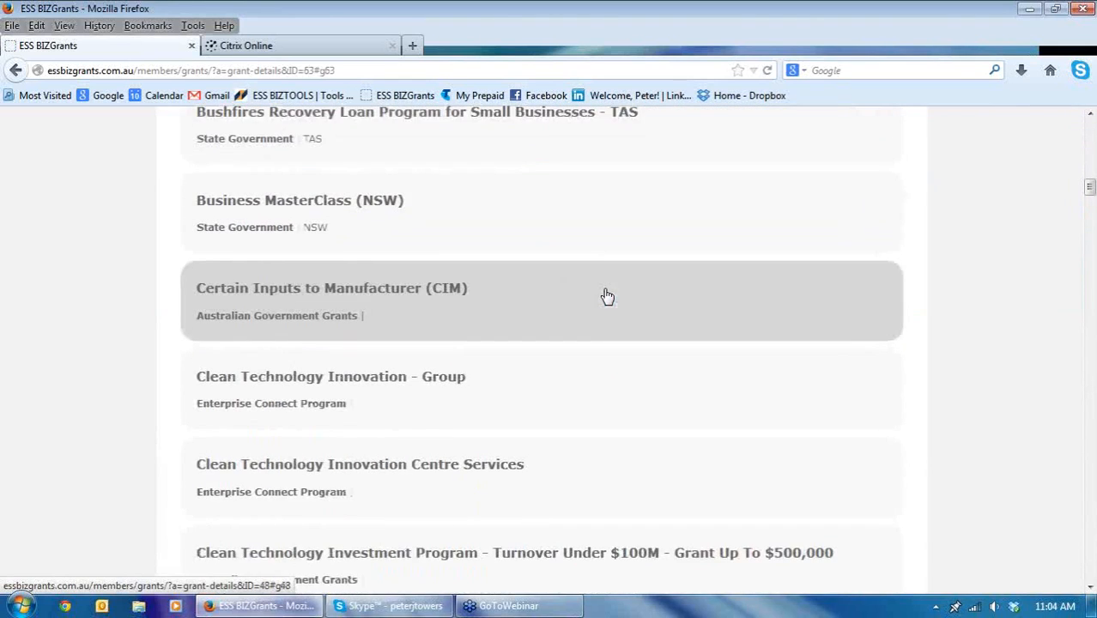
pyautogui.scroll(-2, 606, 297)
pyautogui.scroll(-2, 604, 297)
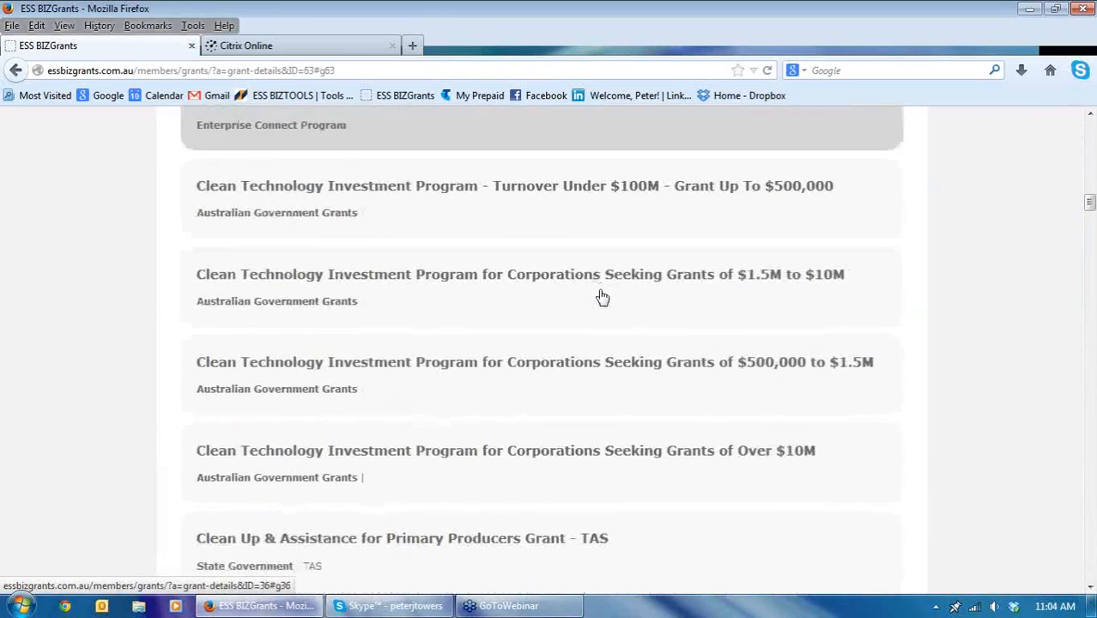
pyautogui.scroll(-3, 603, 297)
pyautogui.scroll(-2, 603, 297)
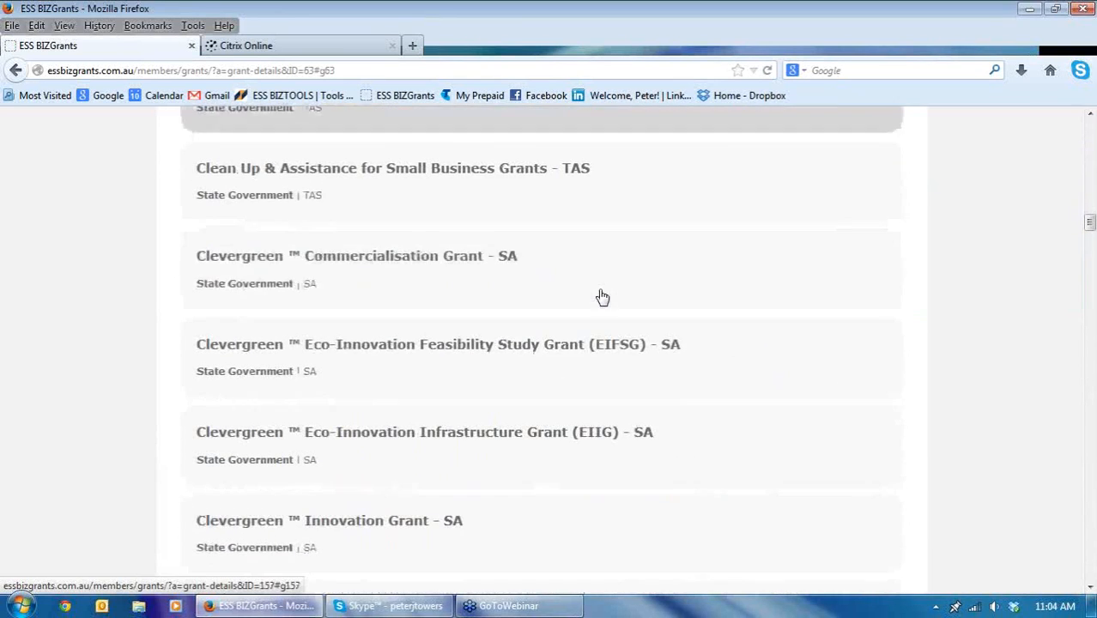
pyautogui.scroll(-2, 602, 297)
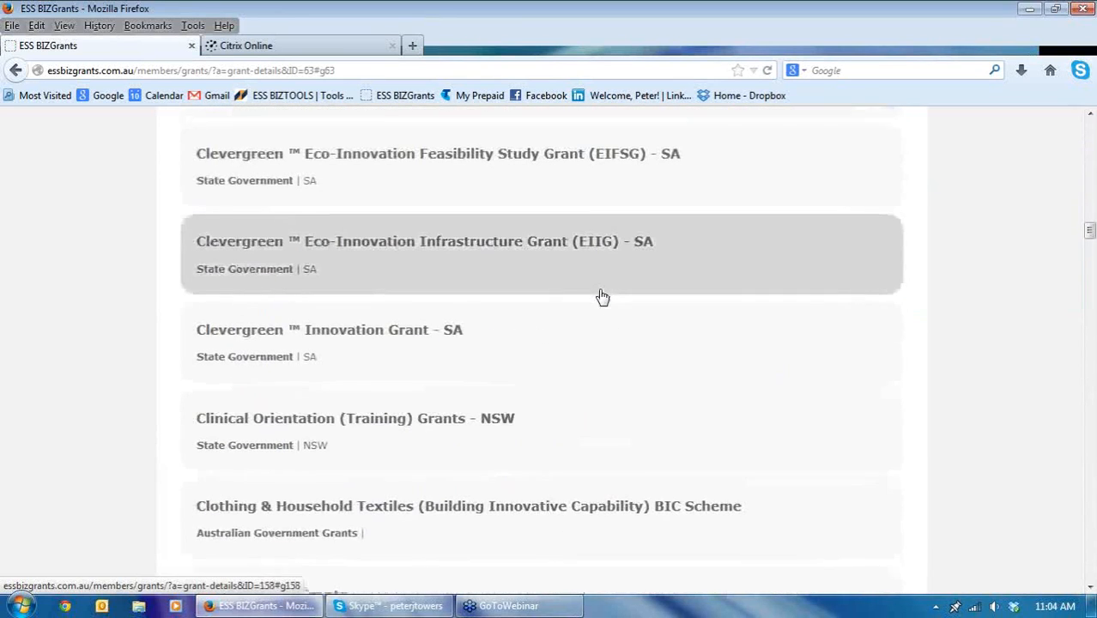
pyautogui.scroll(-2, 602, 297)
pyautogui.scroll(-1, 603, 297)
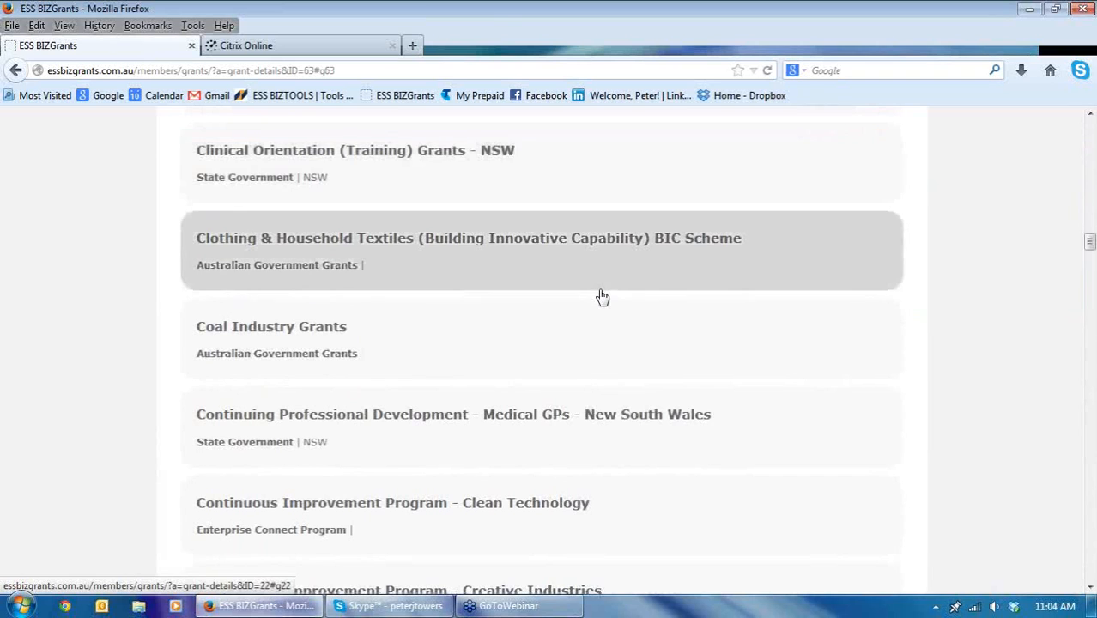
pyautogui.scroll(-1, 602, 297)
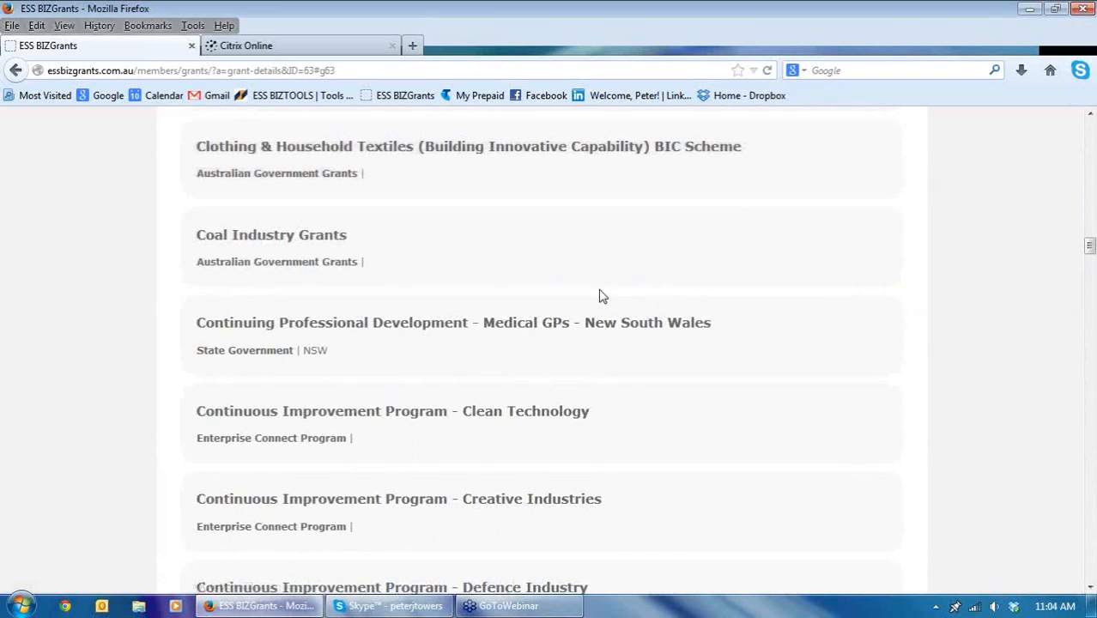
pyautogui.scroll(-1, 601, 296)
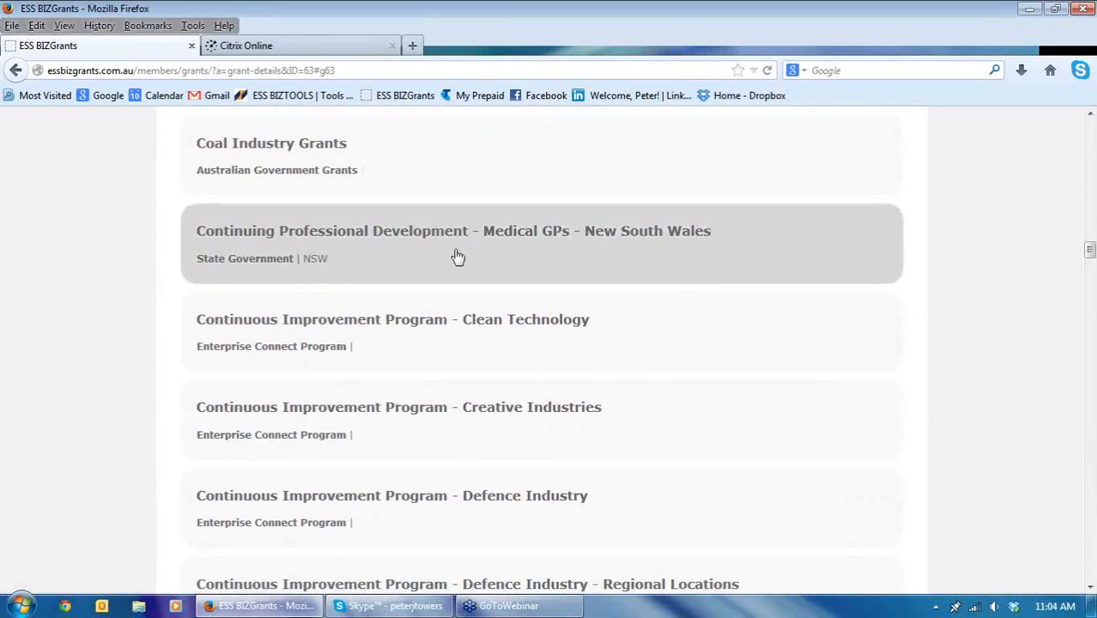
pyautogui.click(455, 258)
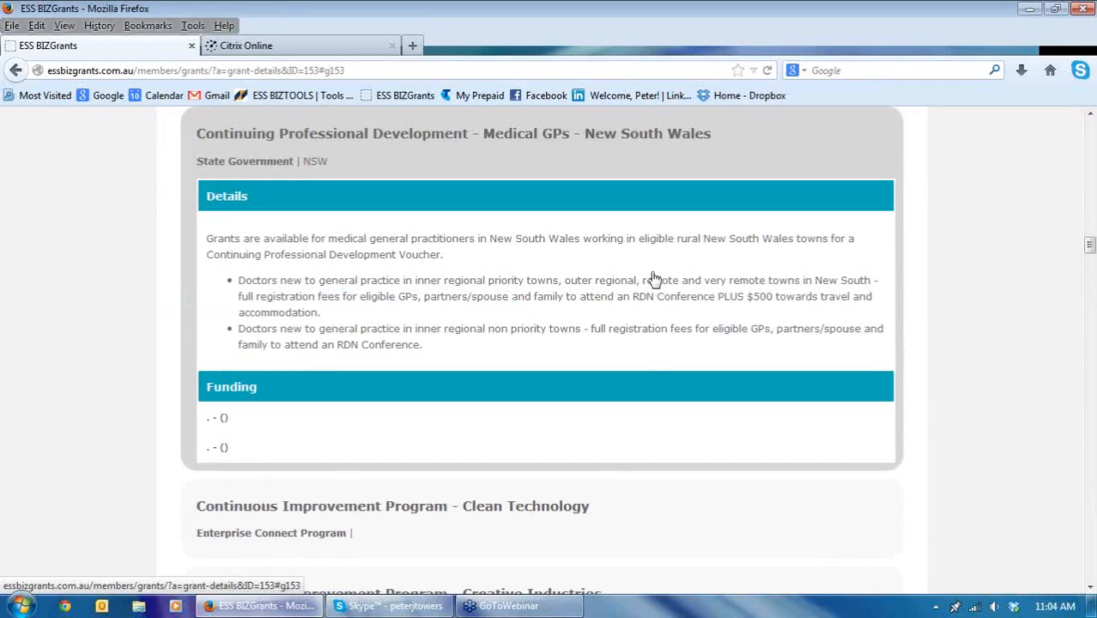
# - View the details of the Continuous Improvement Program - Defence Industry grant and read its eligibility conditions
pyautogui.scroll(-3, 654, 279)
pyautogui.scroll(-3, 654, 276)
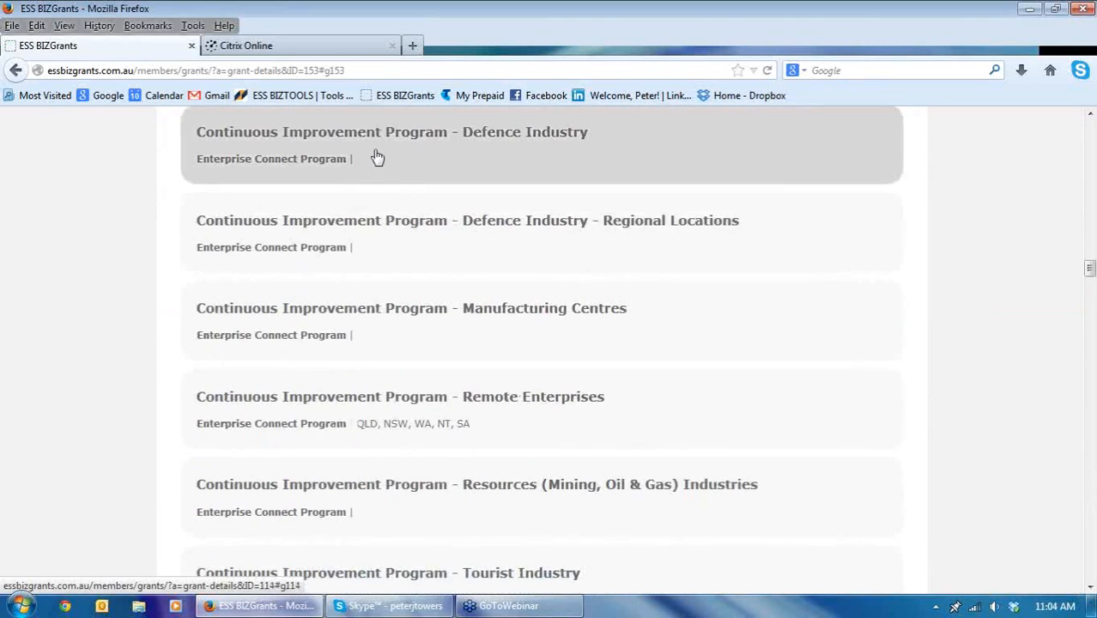
pyautogui.click(377, 157)
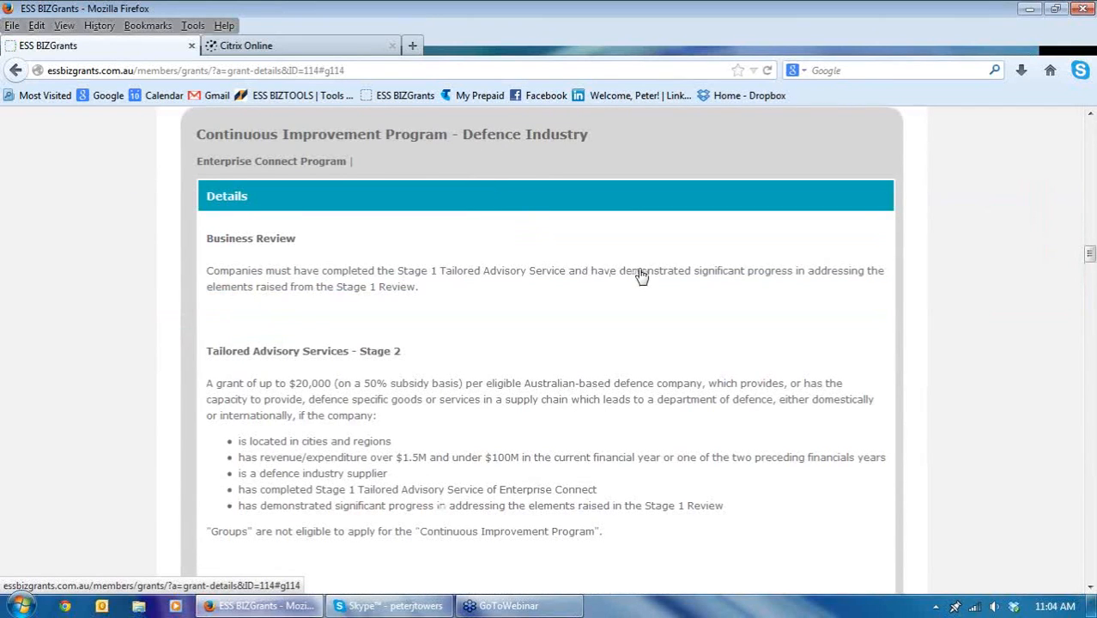
pyautogui.scroll(-5, 642, 275)
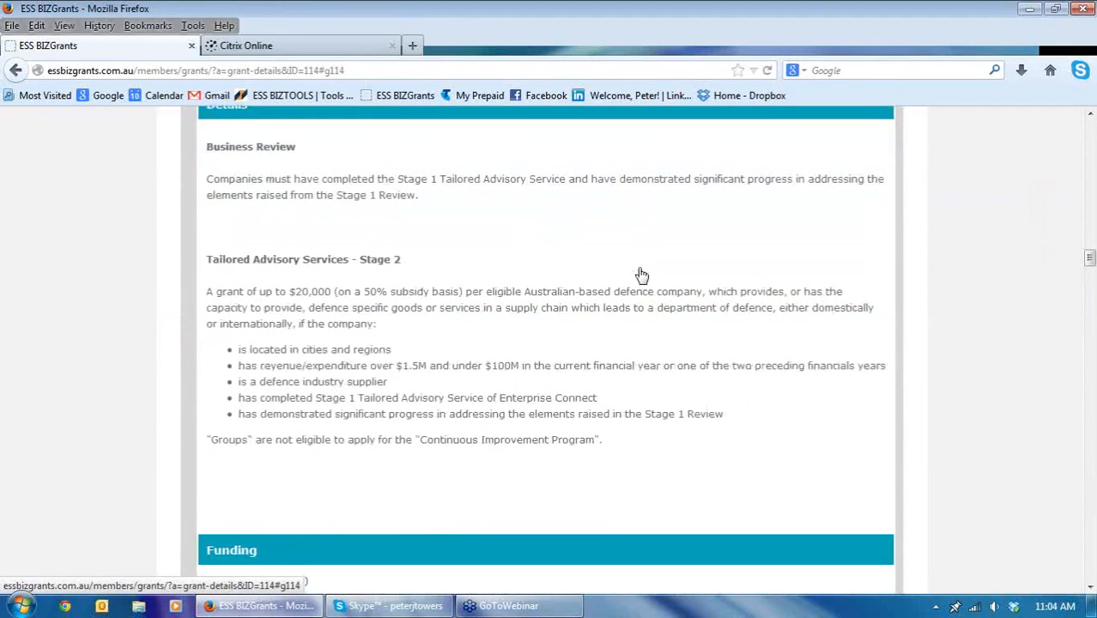
# - View the details of the Creative Industries grant under the Enterprise Connect Program
pyautogui.scroll(-10, 642, 274)
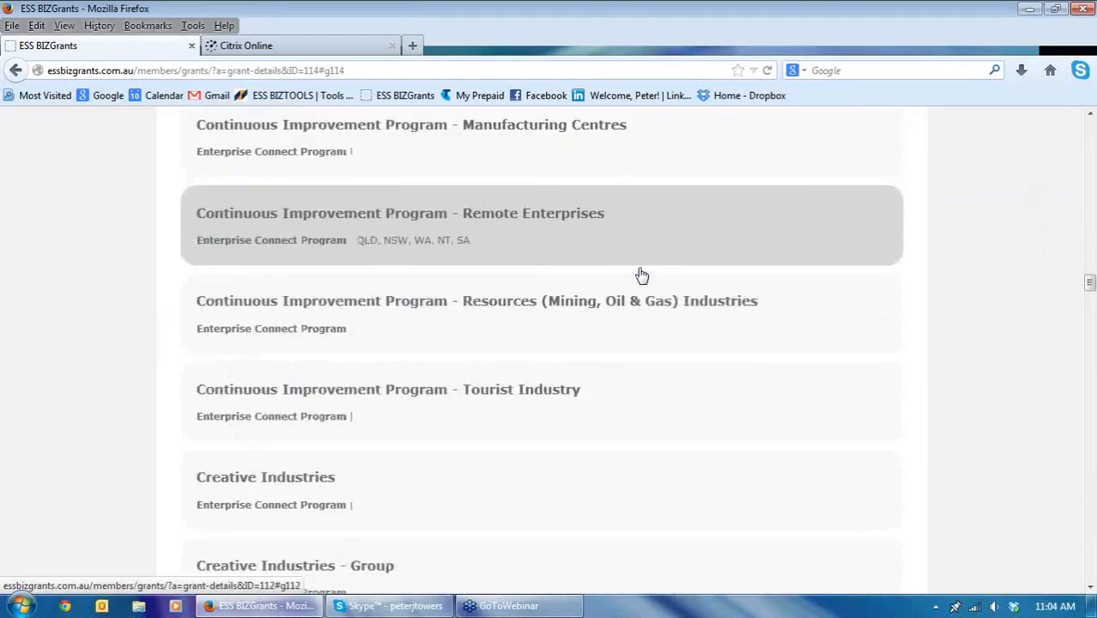
pyautogui.scroll(-2, 611, 280)
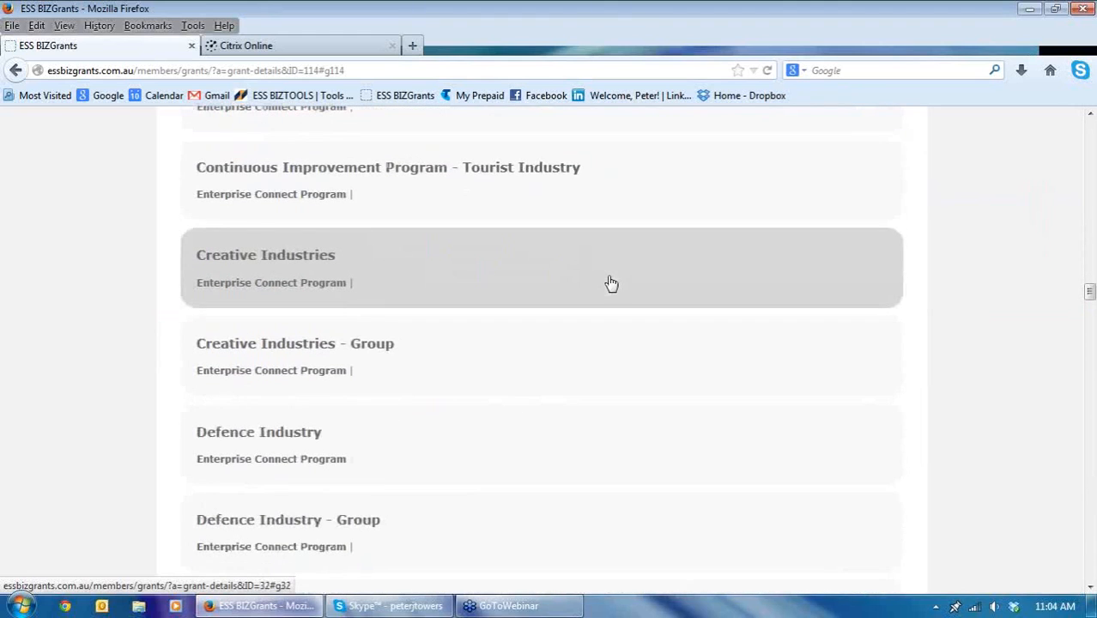
pyautogui.click(437, 267)
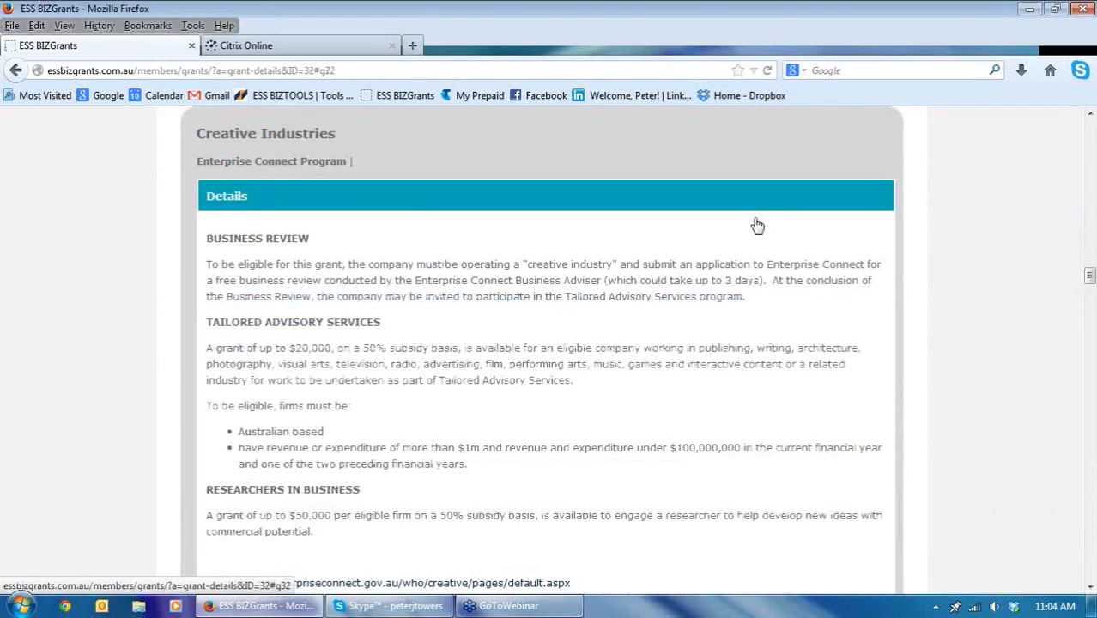
pyautogui.scroll(1, 738, 208)
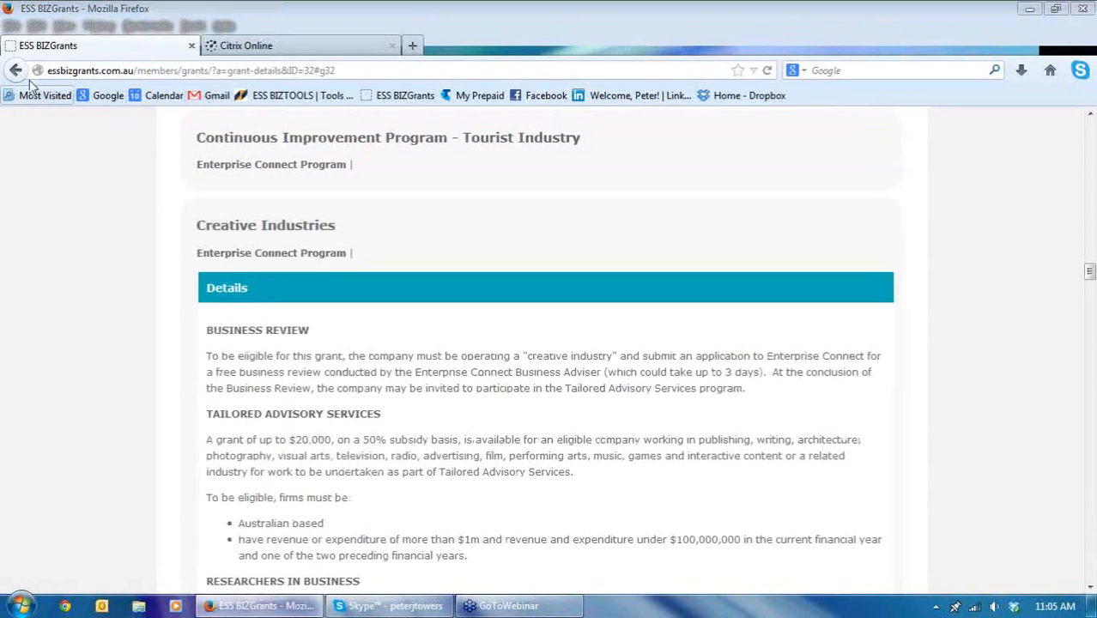
# - Leave the Creative Industries grant details and return to the Client Profiles page
pyautogui.click(256, 185)
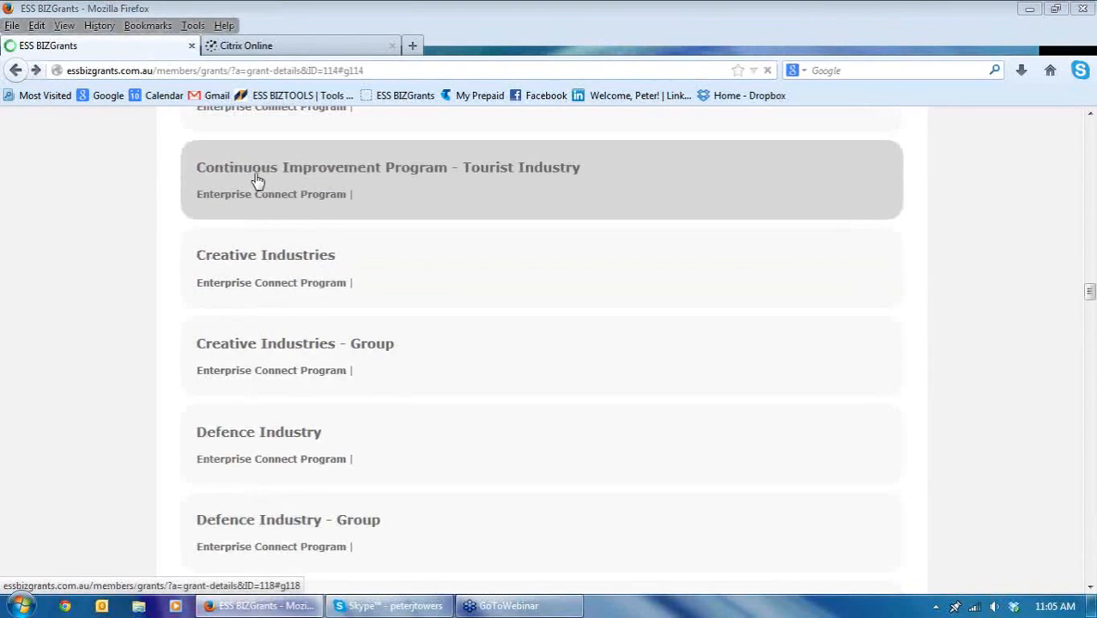
pyautogui.scroll(15, 255, 177)
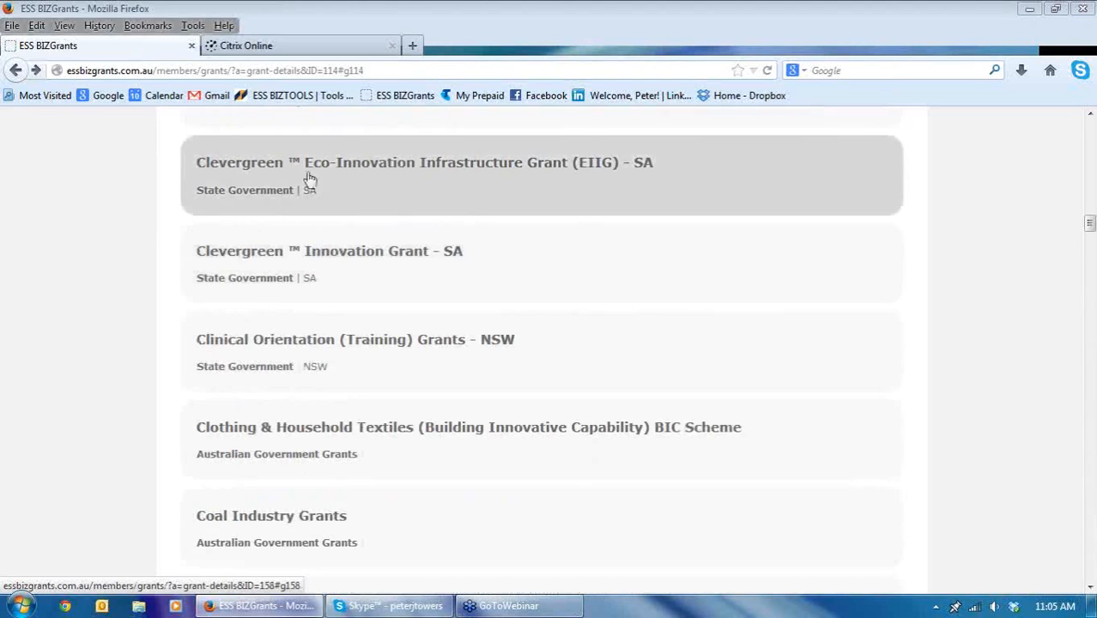
pyautogui.scroll(20, 76, 127)
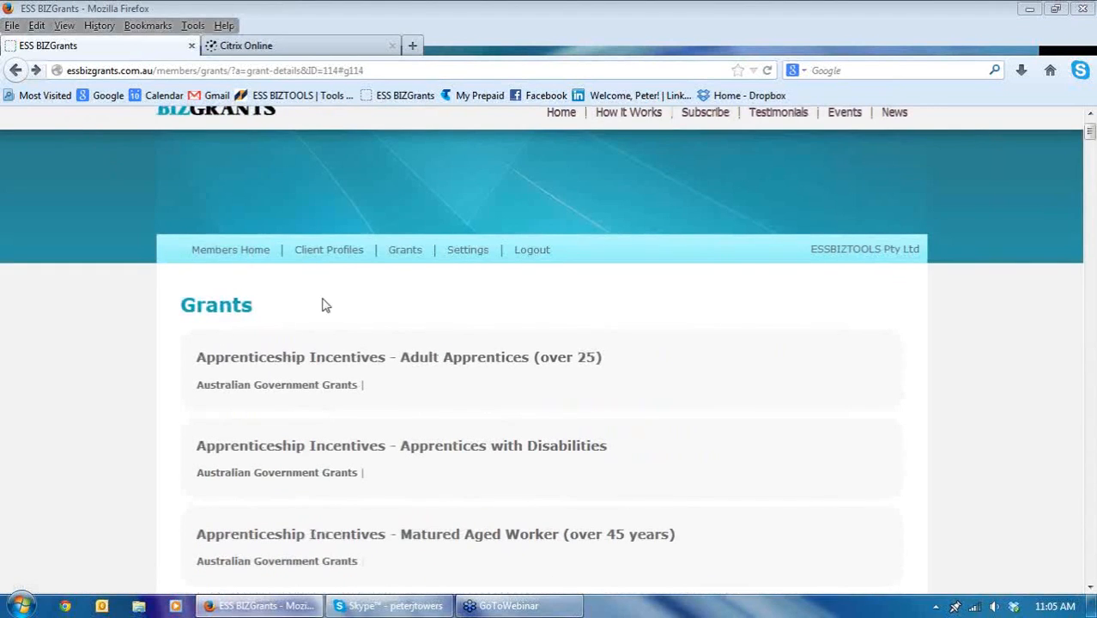
pyautogui.click(333, 251)
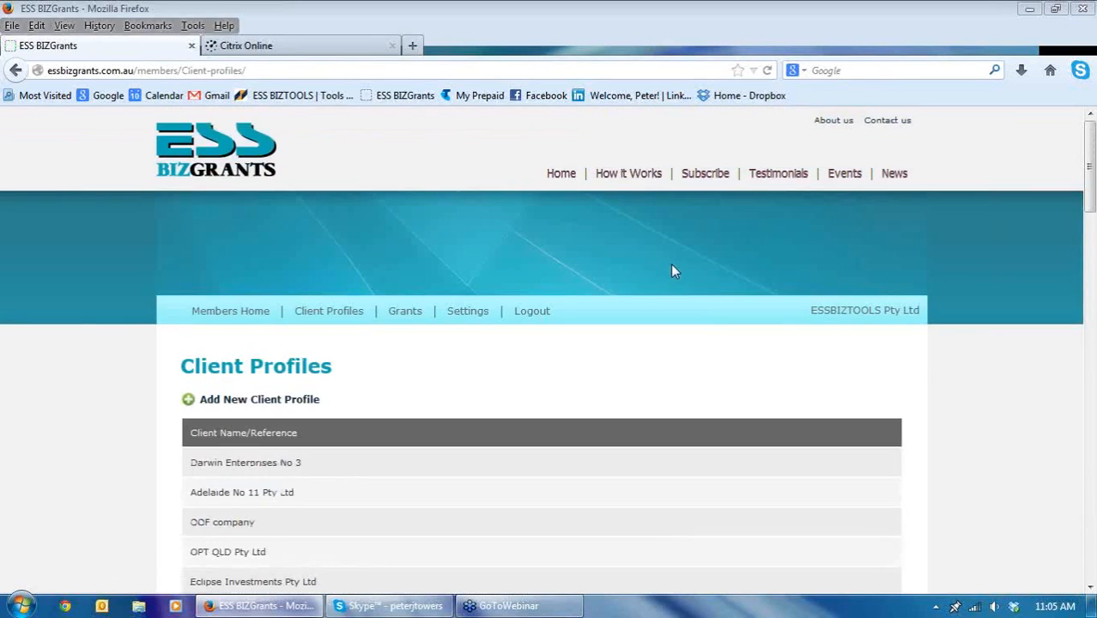
# - Browse the client list to its end and open the profile of Eastern Steel Fabrication Pty Ltd
pyautogui.scroll(-4, 618, 292)
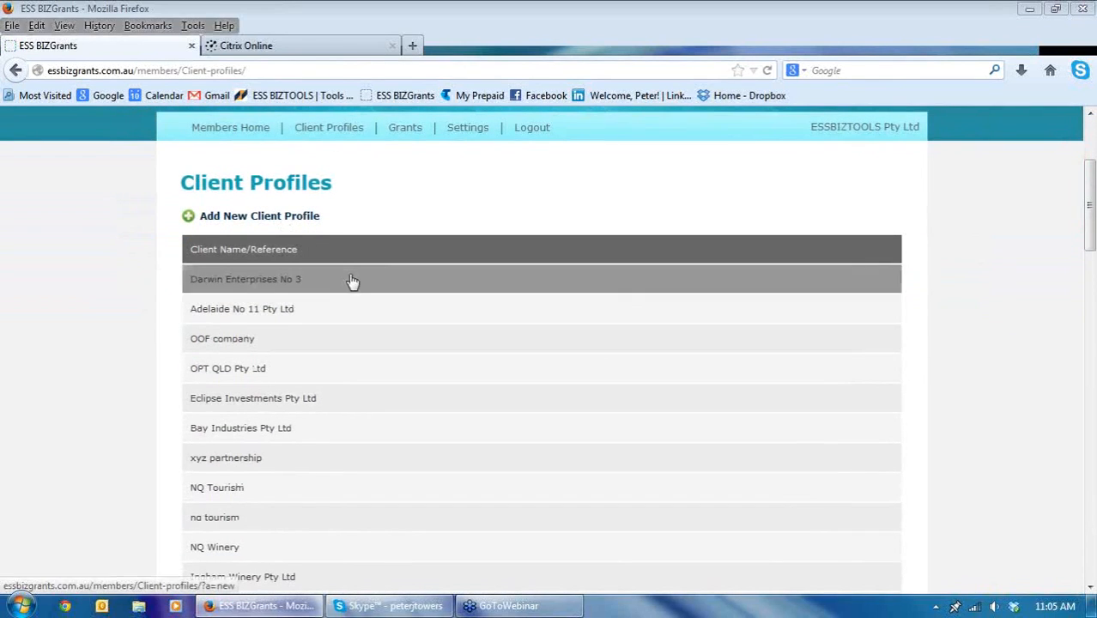
pyautogui.scroll(-5, 352, 281)
pyautogui.scroll(-12, 352, 281)
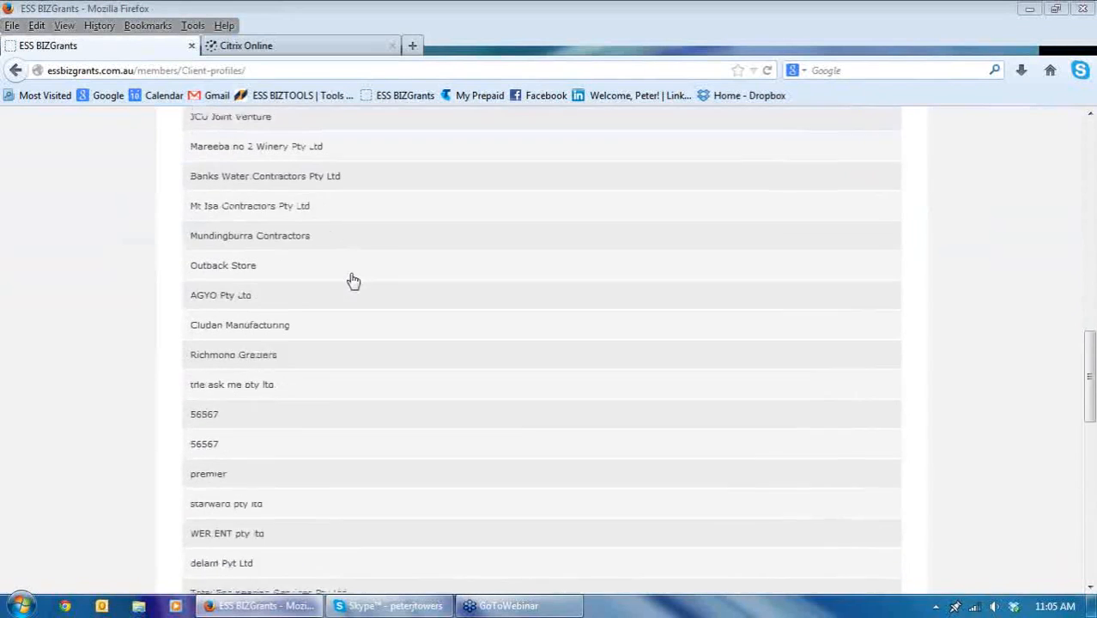
pyautogui.scroll(-10, 352, 280)
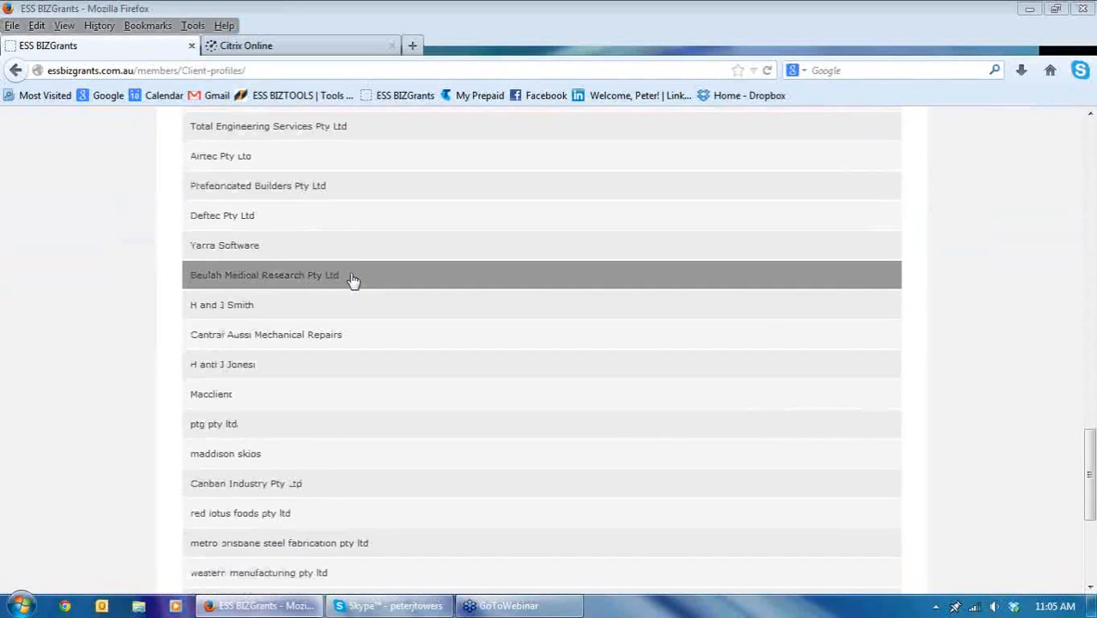
pyautogui.scroll(-6, 351, 280)
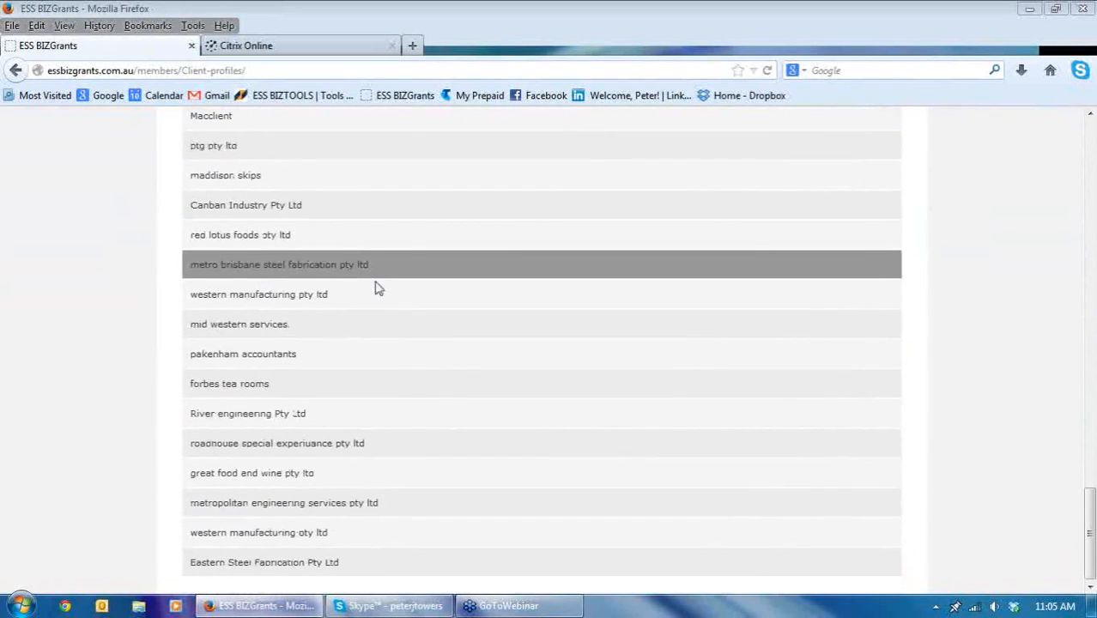
pyautogui.click(254, 565)
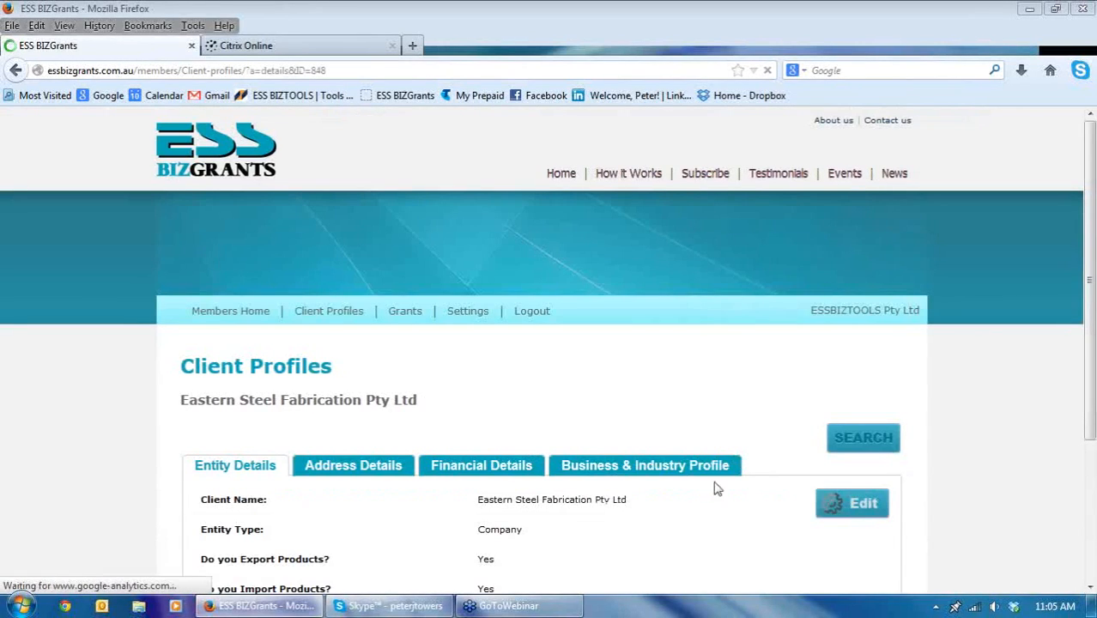
# - Open the Eastern Steel Fabrication profile for editing and look through the available entity types, keeping Company
pyautogui.click(849, 508)
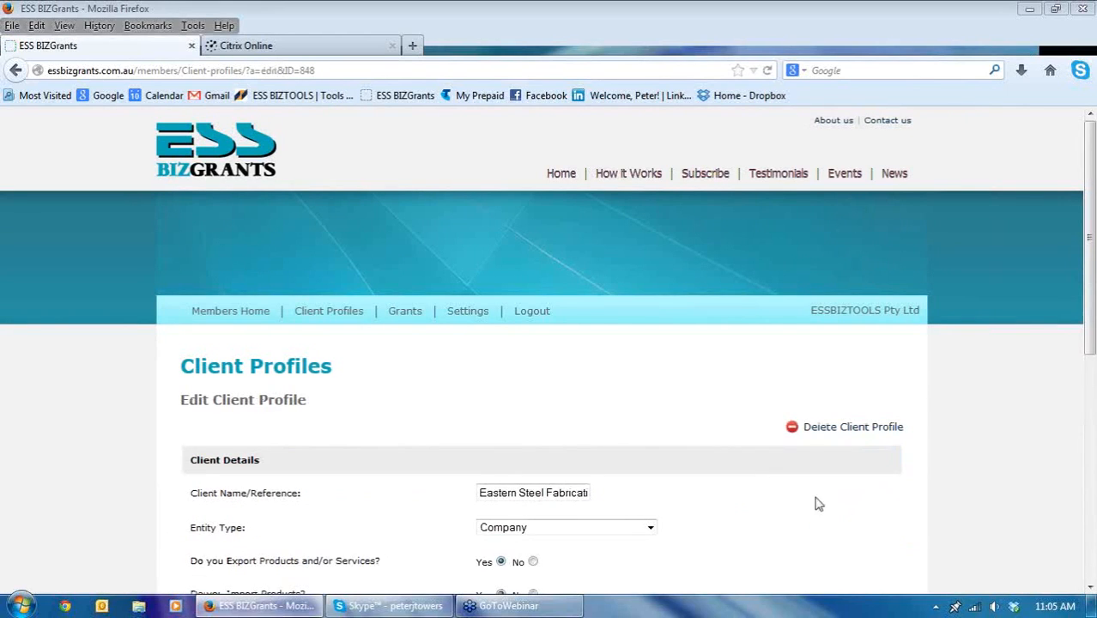
pyautogui.scroll(-4, 717, 436)
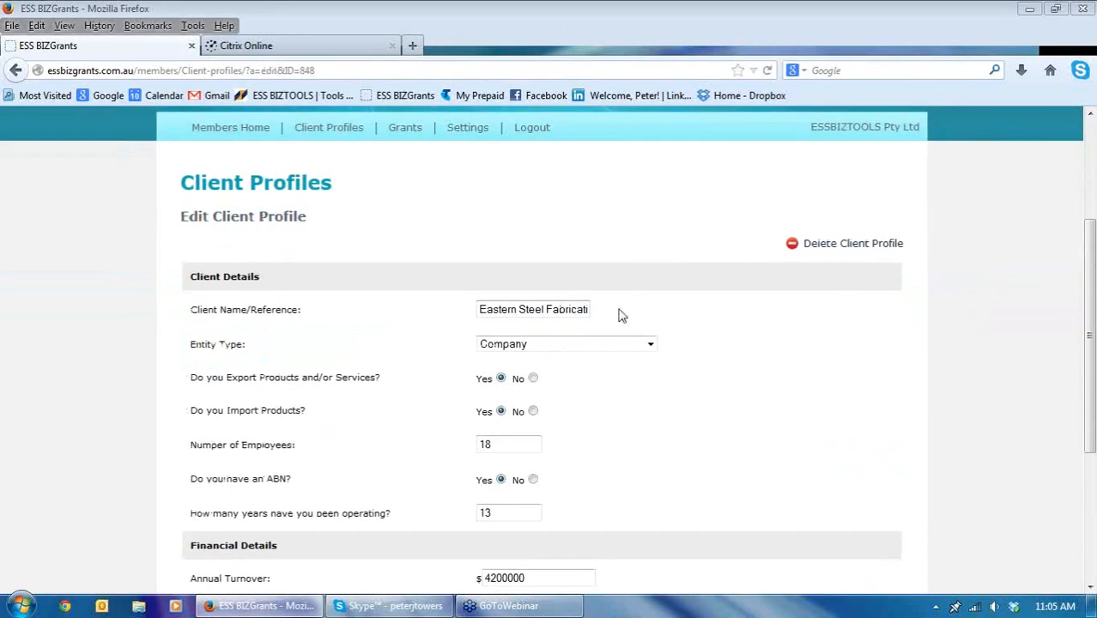
pyautogui.click(651, 345)
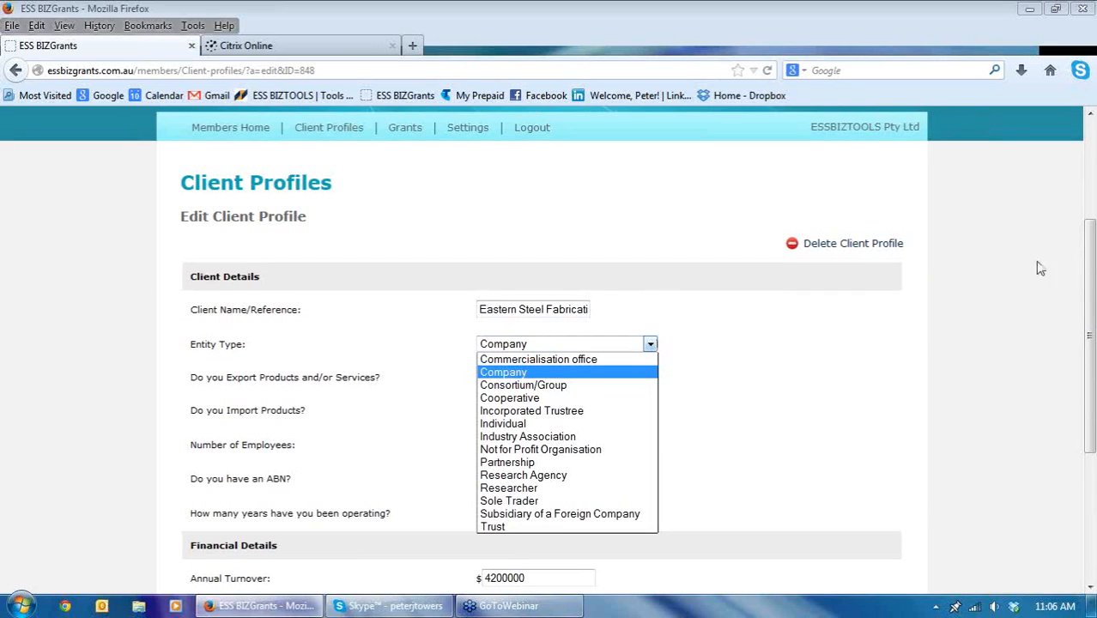
pyautogui.click(1092, 212)
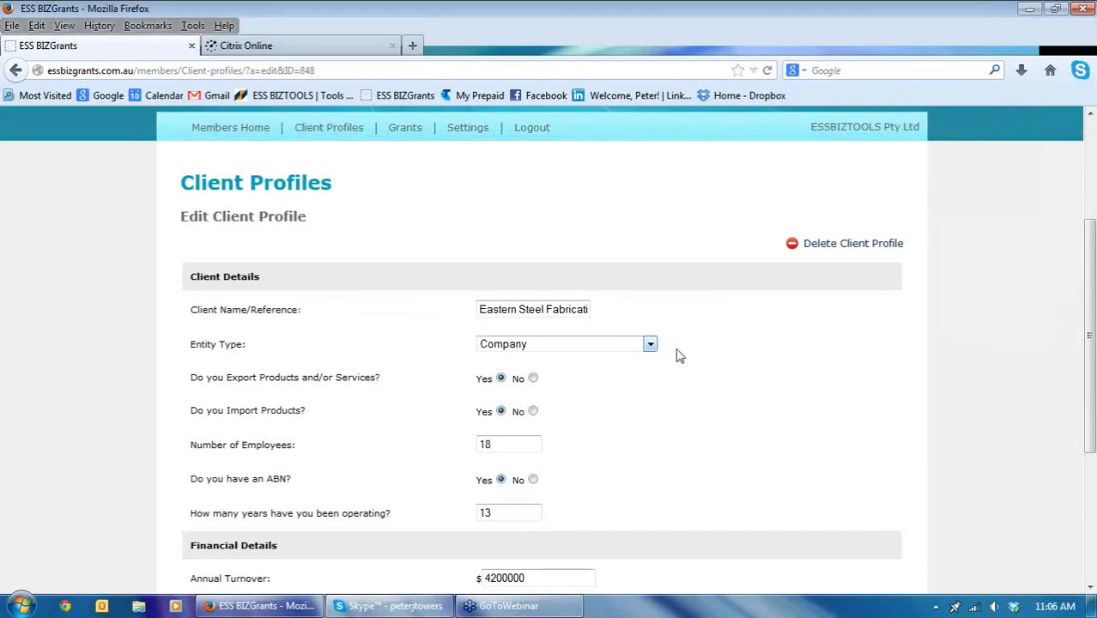
pyautogui.click(651, 345)
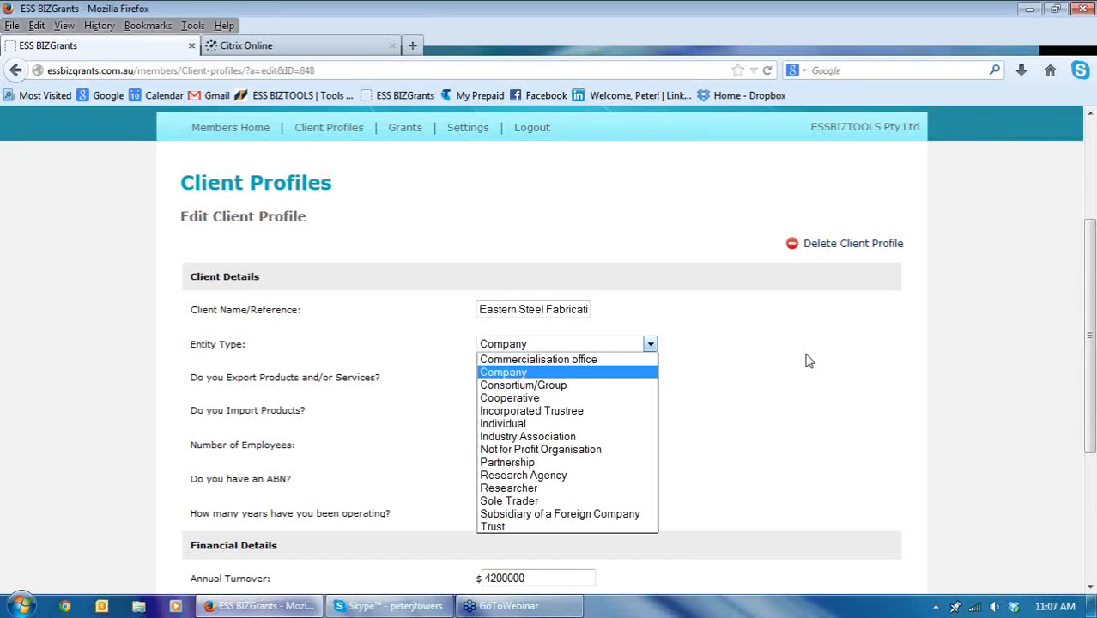
pyautogui.click(833, 348)
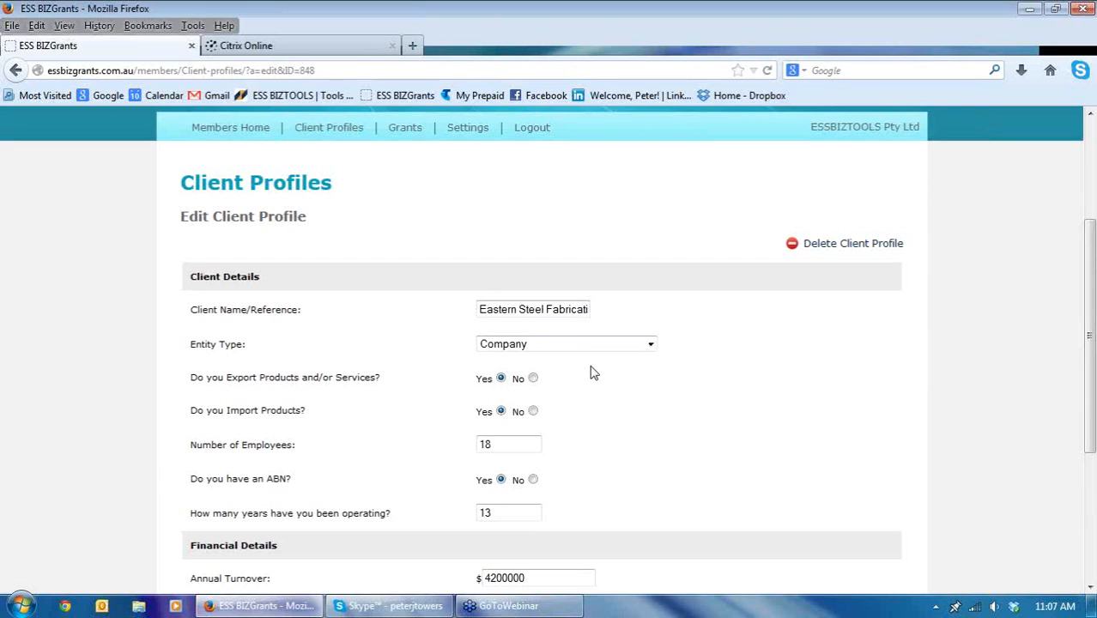
# - Review the remaining client and financial details, including the annual expenditure information, and save the client profile
pyautogui.scroll(-2, 597, 375)
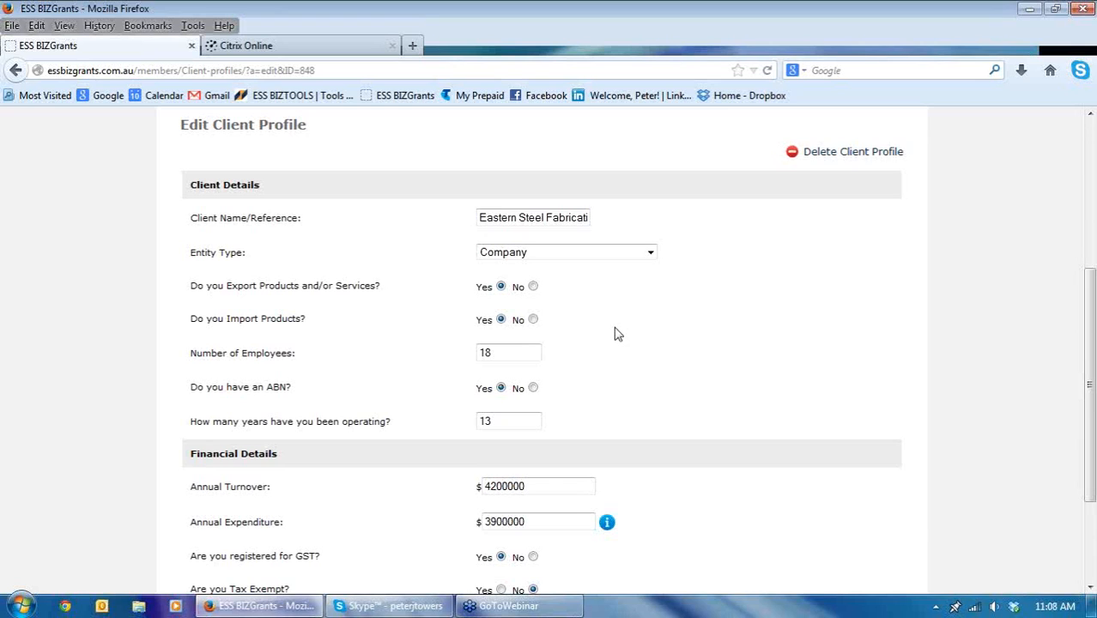
pyautogui.scroll(-2, 615, 332)
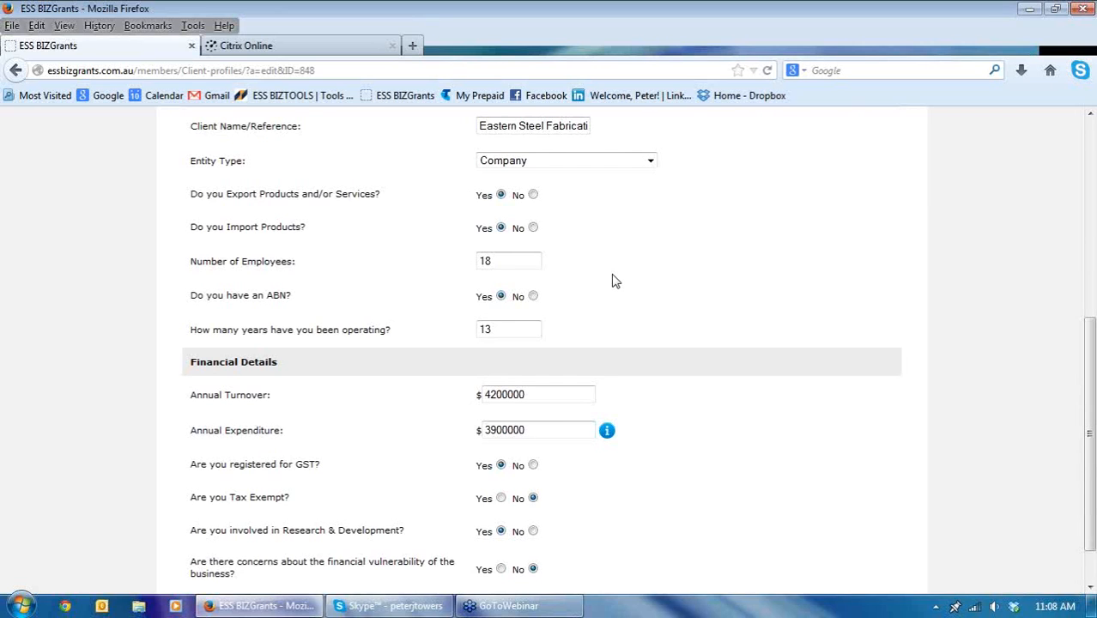
pyautogui.scroll(-1, 614, 282)
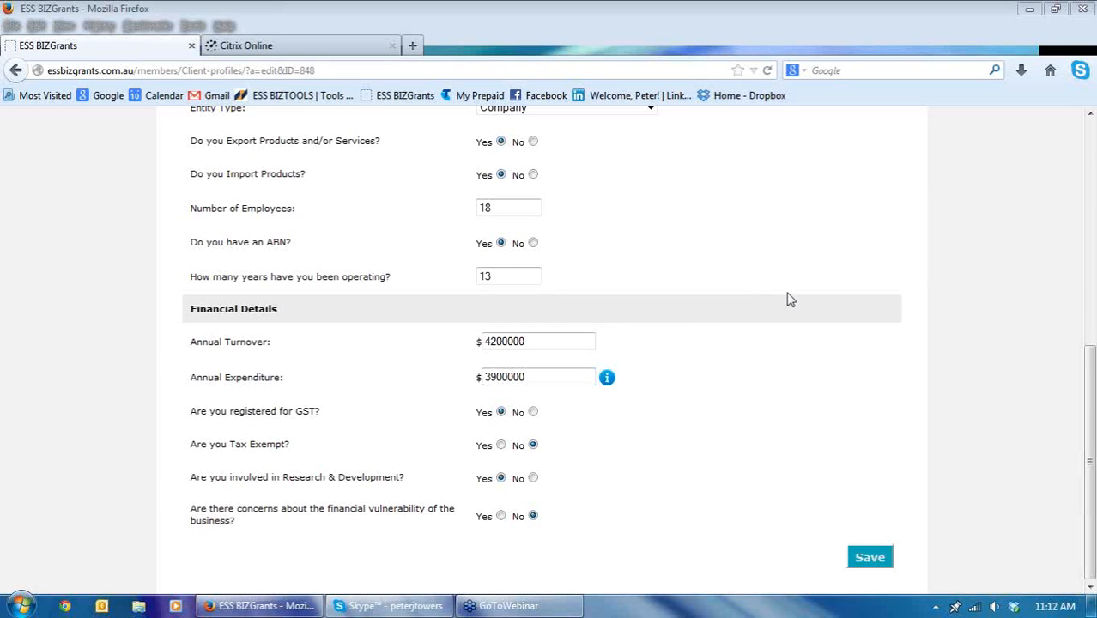
pyautogui.moveTo(606, 380)
pyautogui.click(871, 560)
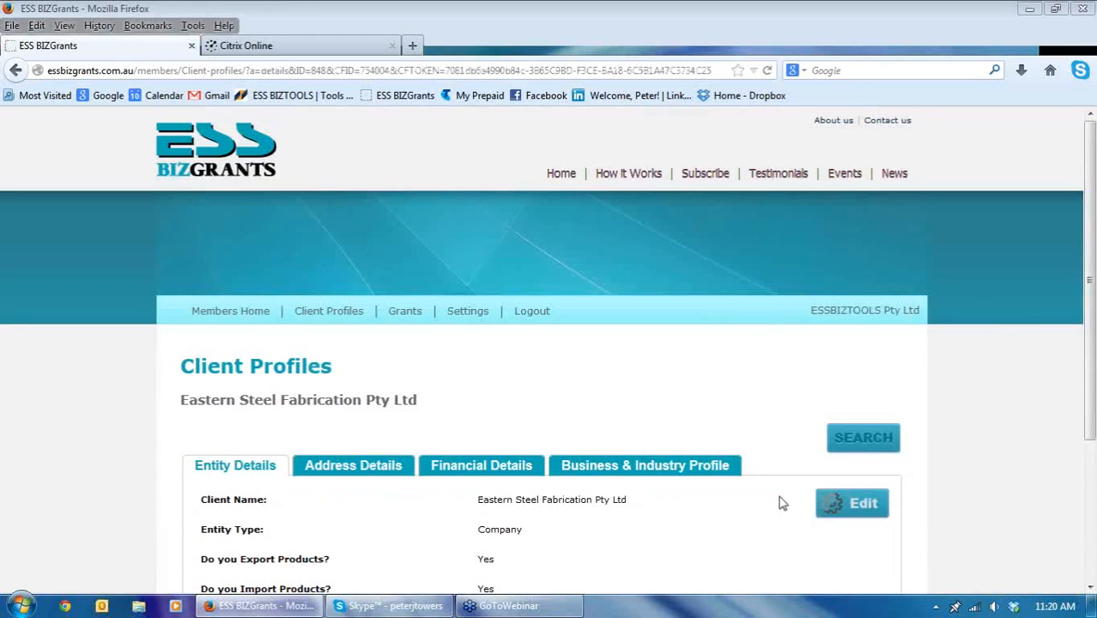
# - View the client's address details and financial details in the saved profile
pyautogui.click(374, 471)
pyautogui.scroll(-3, 657, 425)
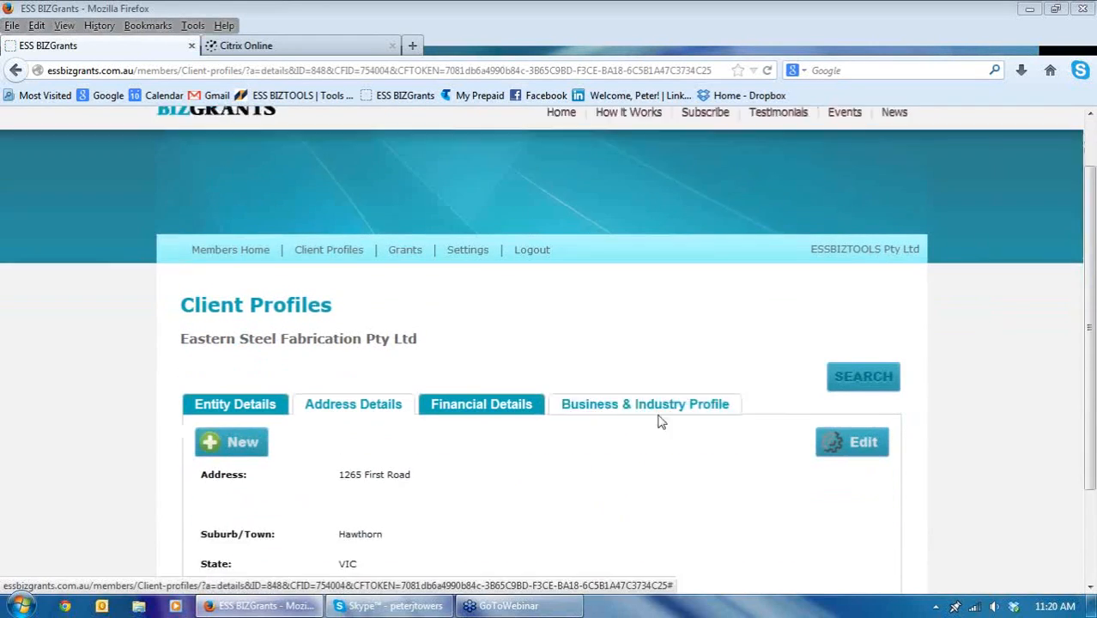
pyautogui.scroll(-1, 627, 431)
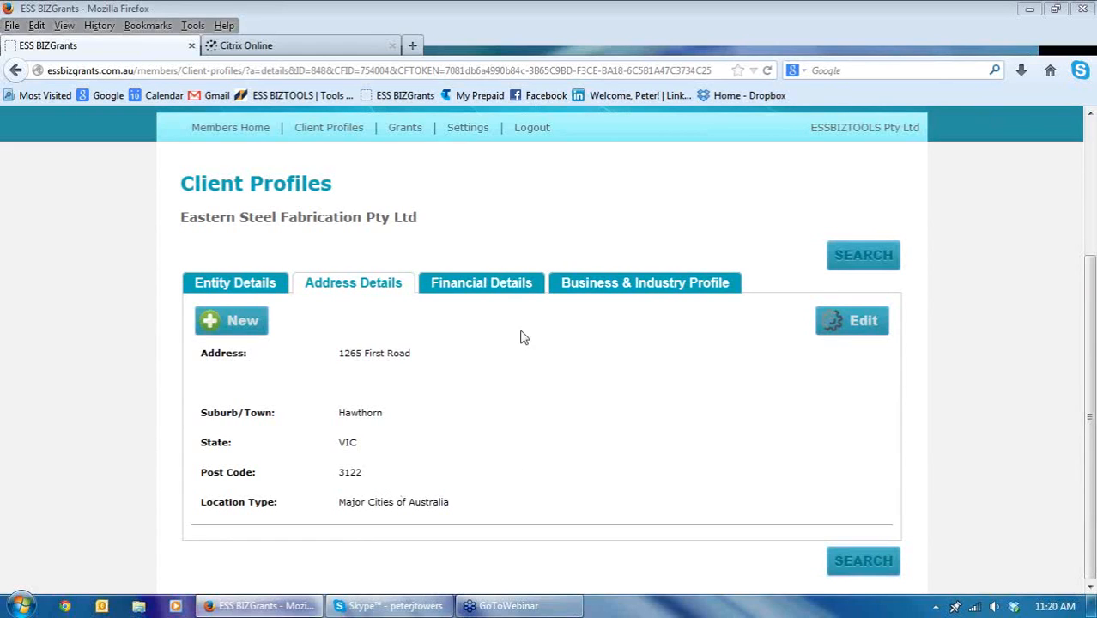
pyautogui.click(503, 292)
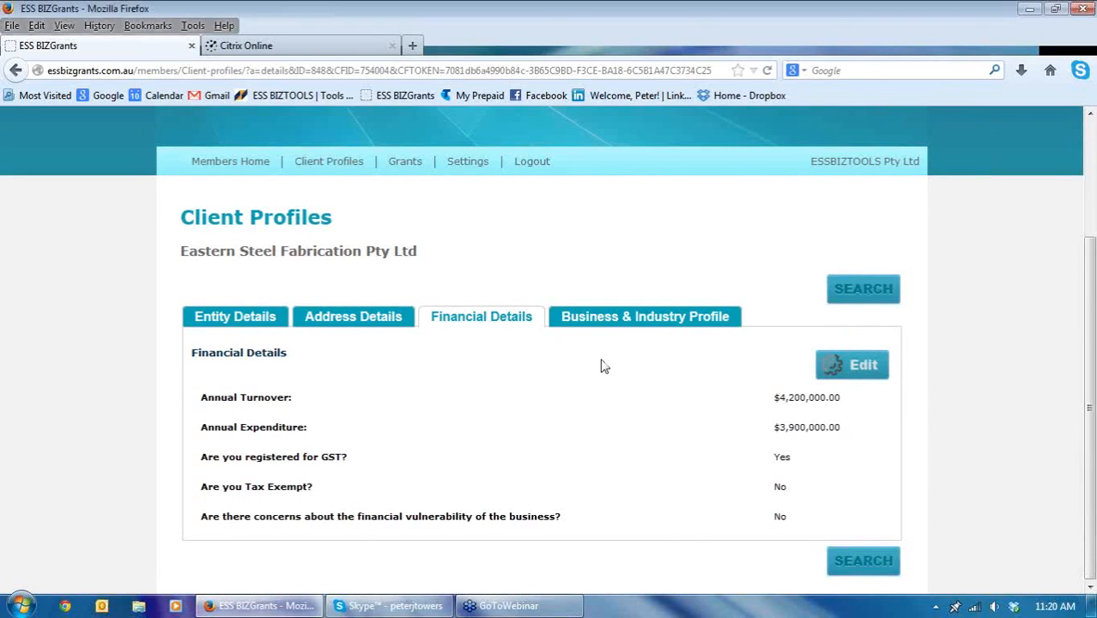
# - View the client's Business & Industry Profile and look through the available entity descriptions and industries without changing them
pyautogui.click(639, 318)
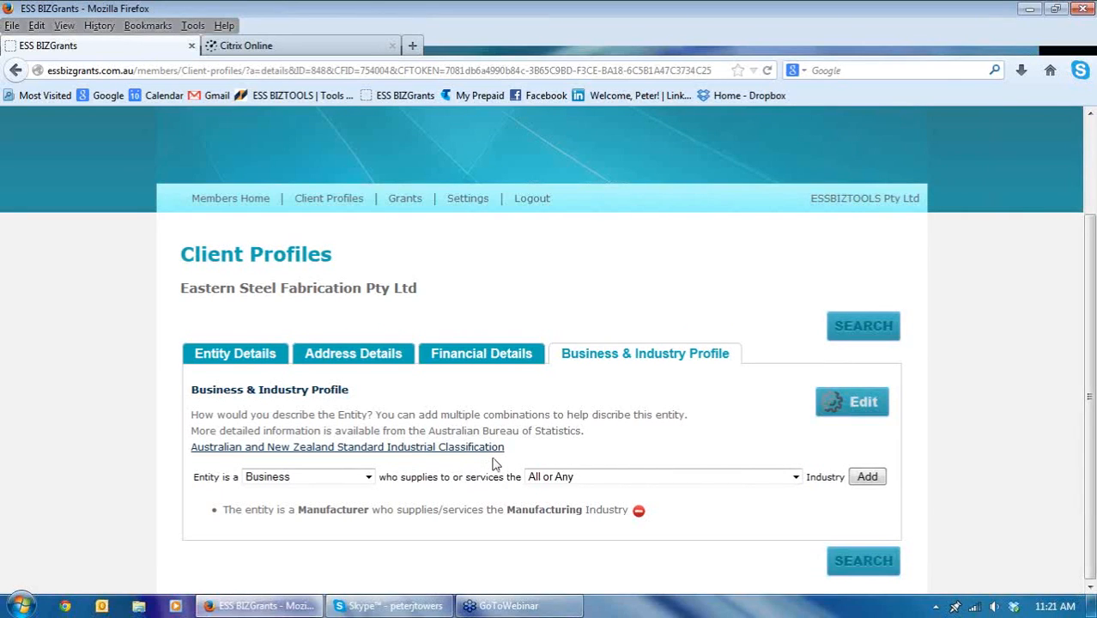
pyautogui.click(370, 482)
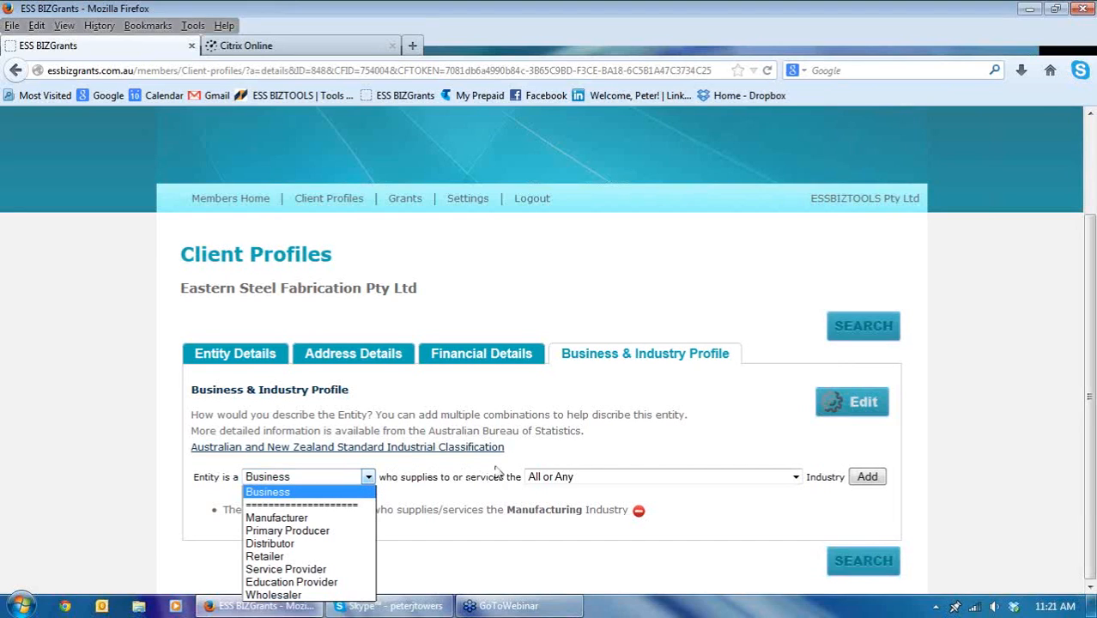
pyautogui.click(633, 464)
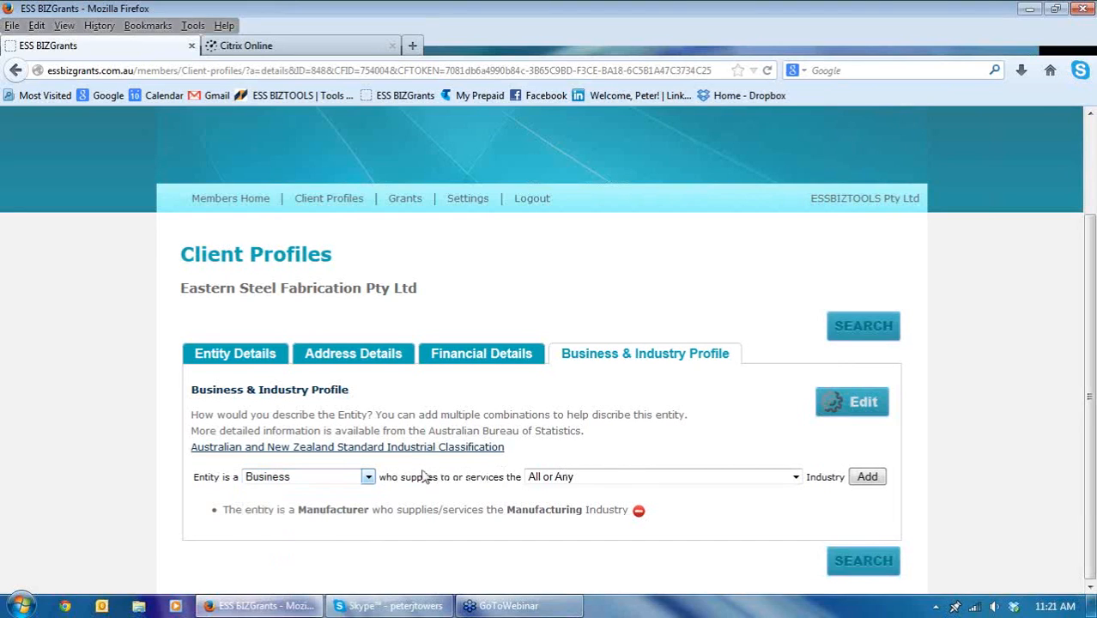
pyautogui.click(797, 481)
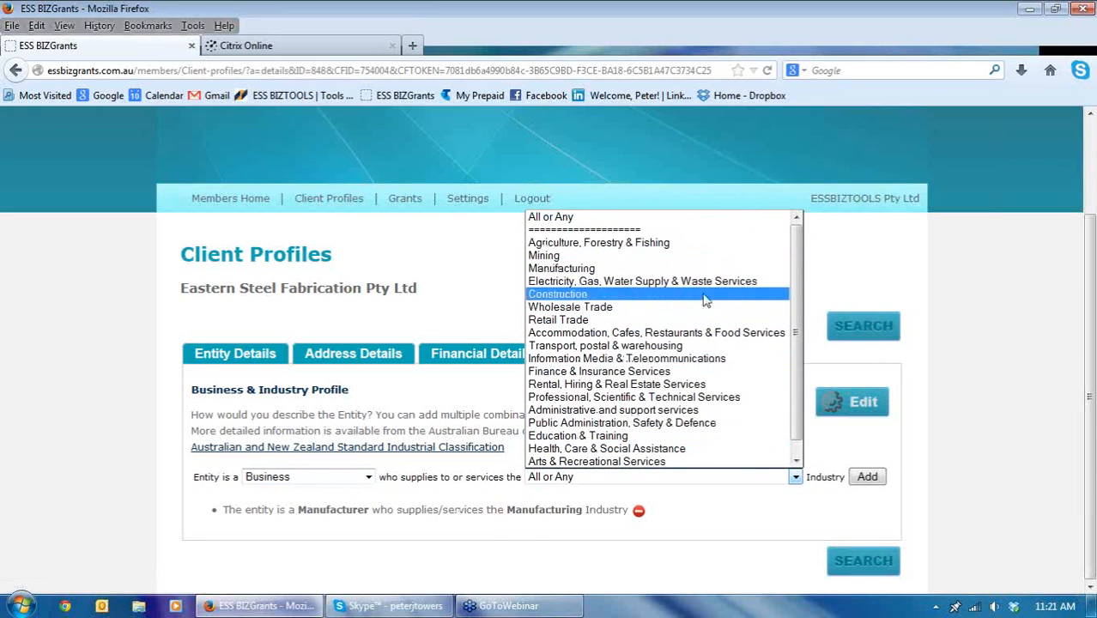
pyautogui.click(905, 267)
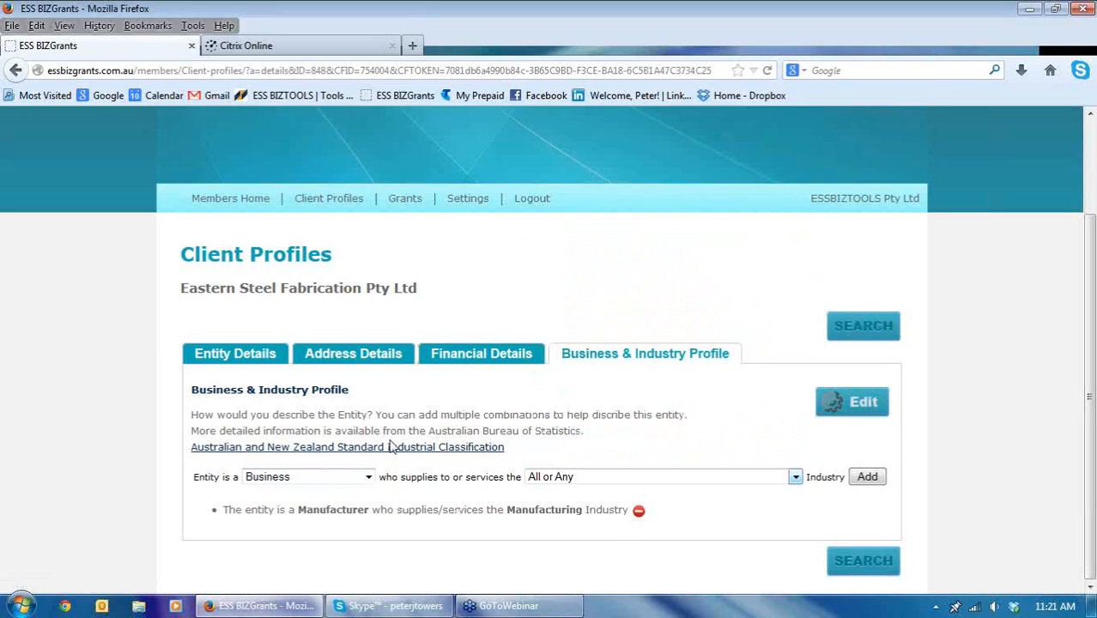
# - Open the Australian and New Zealand Standard Industrial Classification reference and browse the divisions, groups and classes in its contents
pyautogui.click(333, 447)
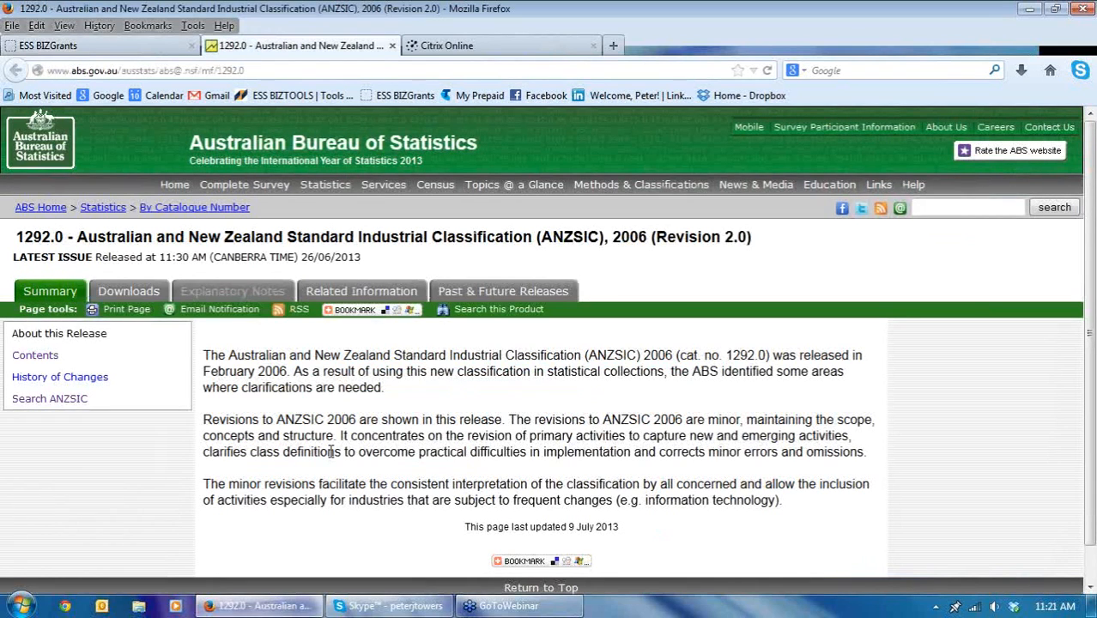
pyautogui.click(35, 356)
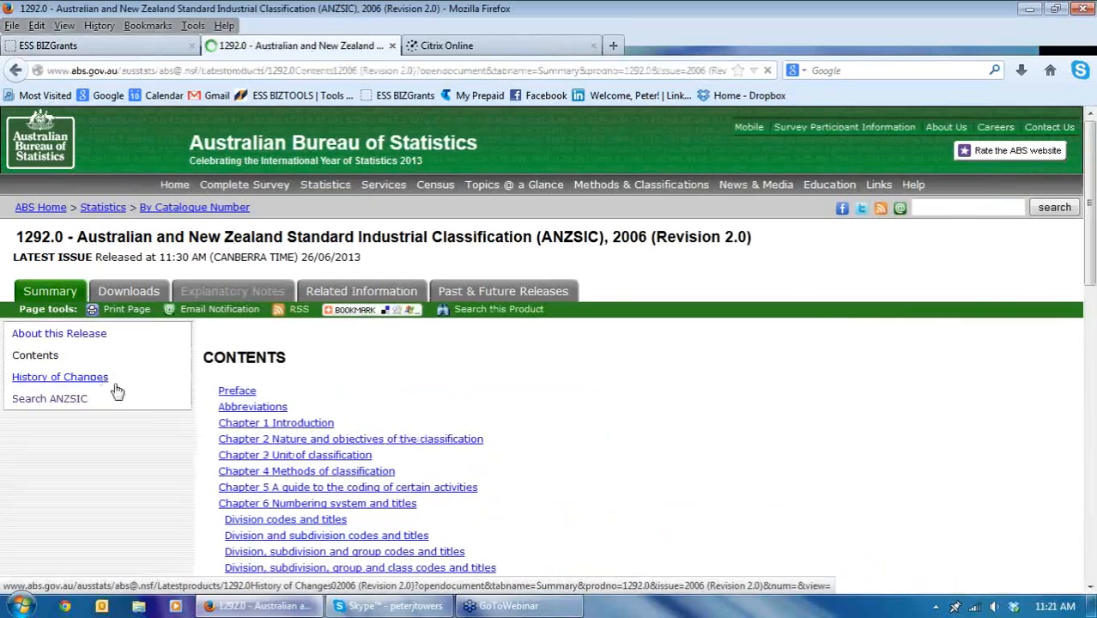
pyautogui.scroll(-9, 479, 471)
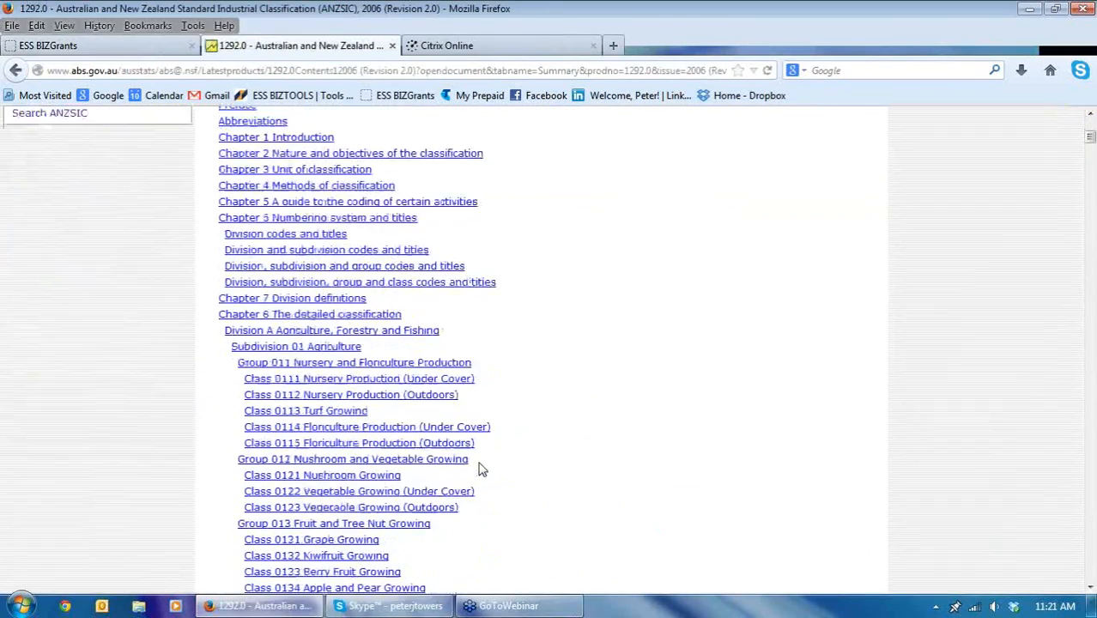
pyautogui.scroll(-2, 420, 451)
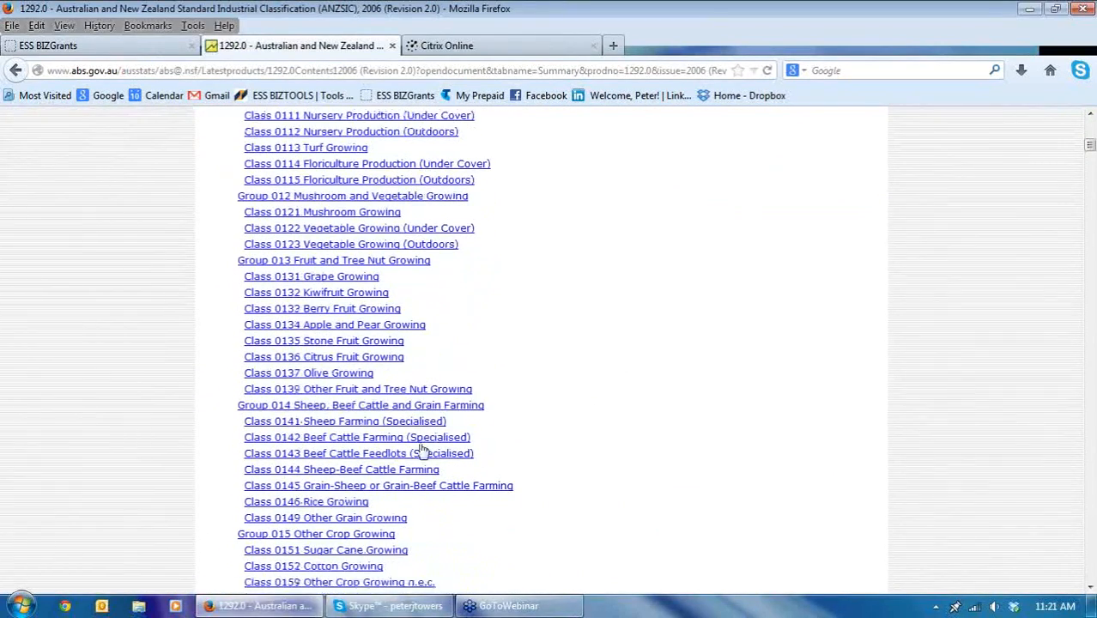
pyautogui.scroll(-5, 485, 409)
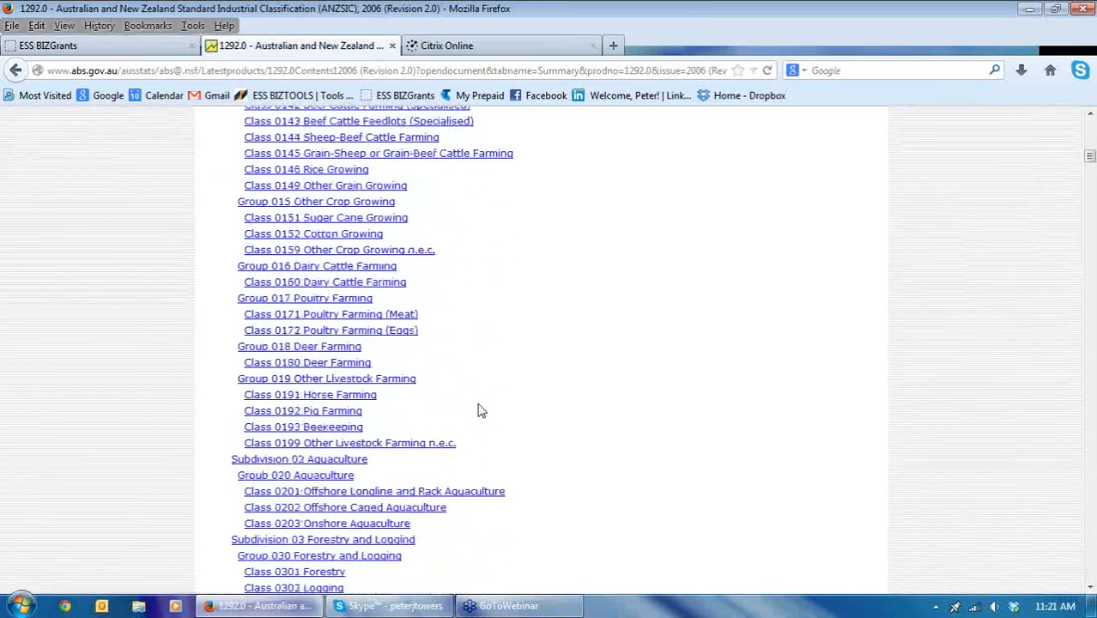
pyautogui.scroll(-5, 480, 411)
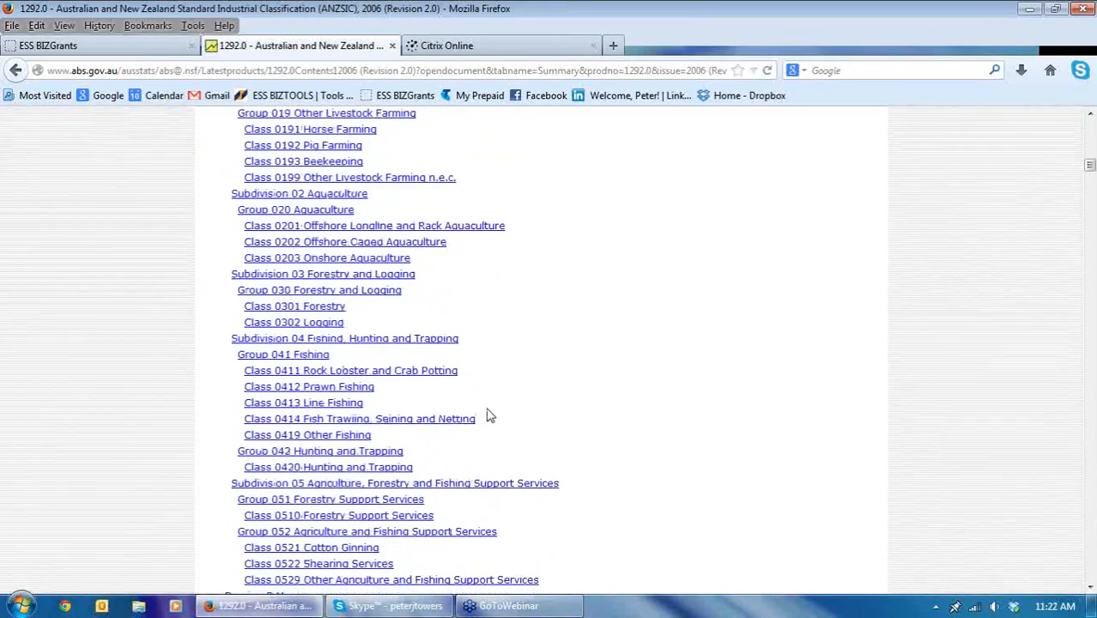
pyautogui.scroll(-5, 485, 412)
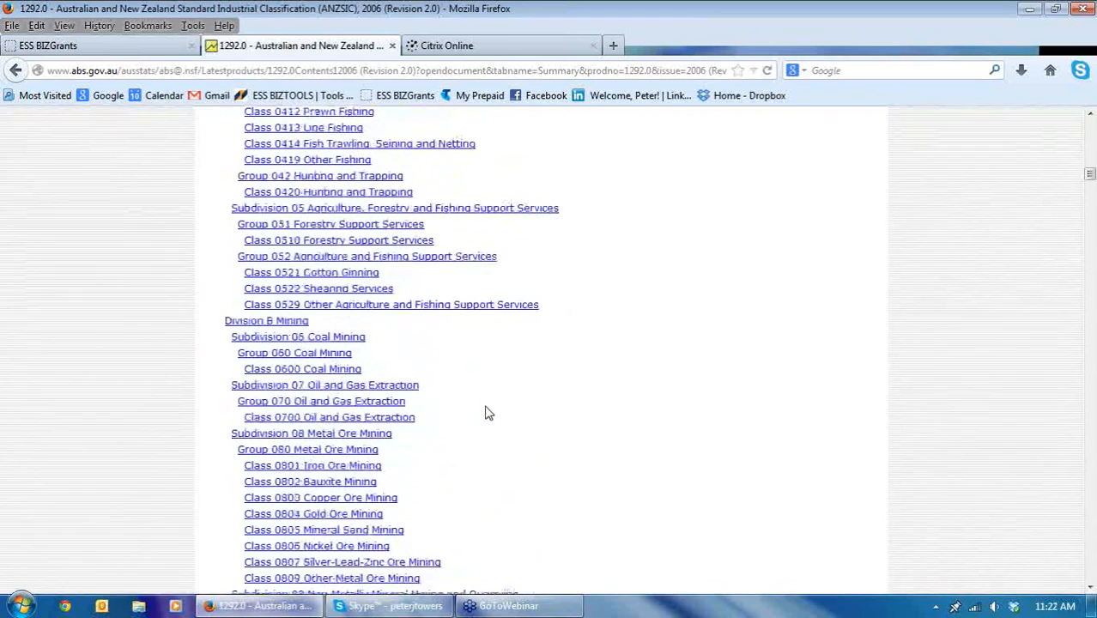
pyautogui.scroll(-5, 485, 412)
pyautogui.scroll(9, 446, 333)
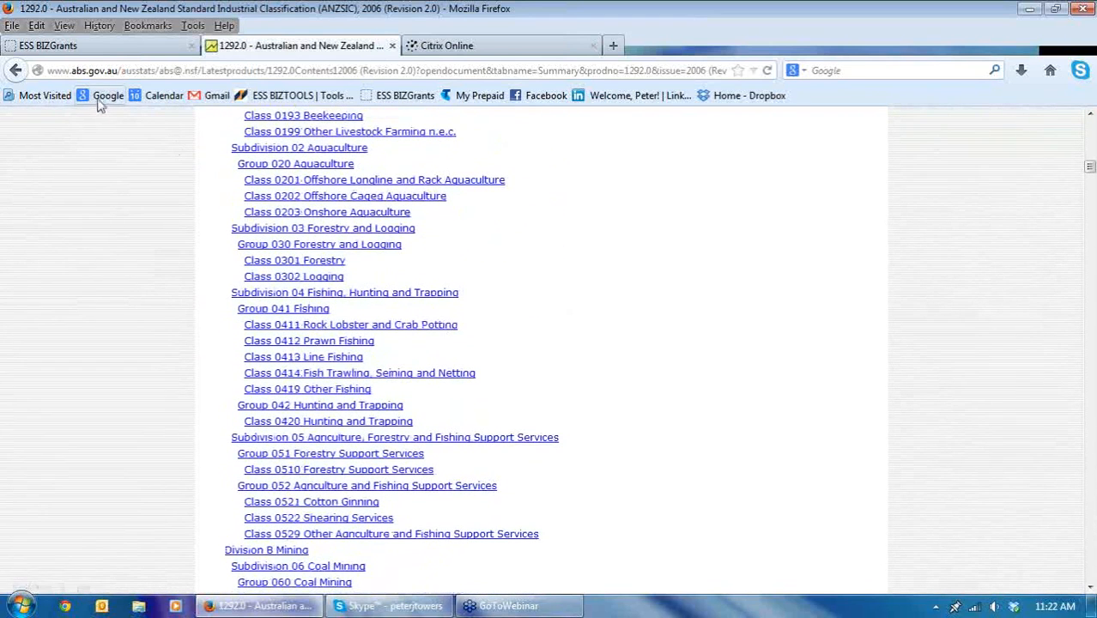
# - Return to the Eastern Steel Fabrication profile, search for grants matching it and browse the pending grants
pyautogui.click(78, 49)
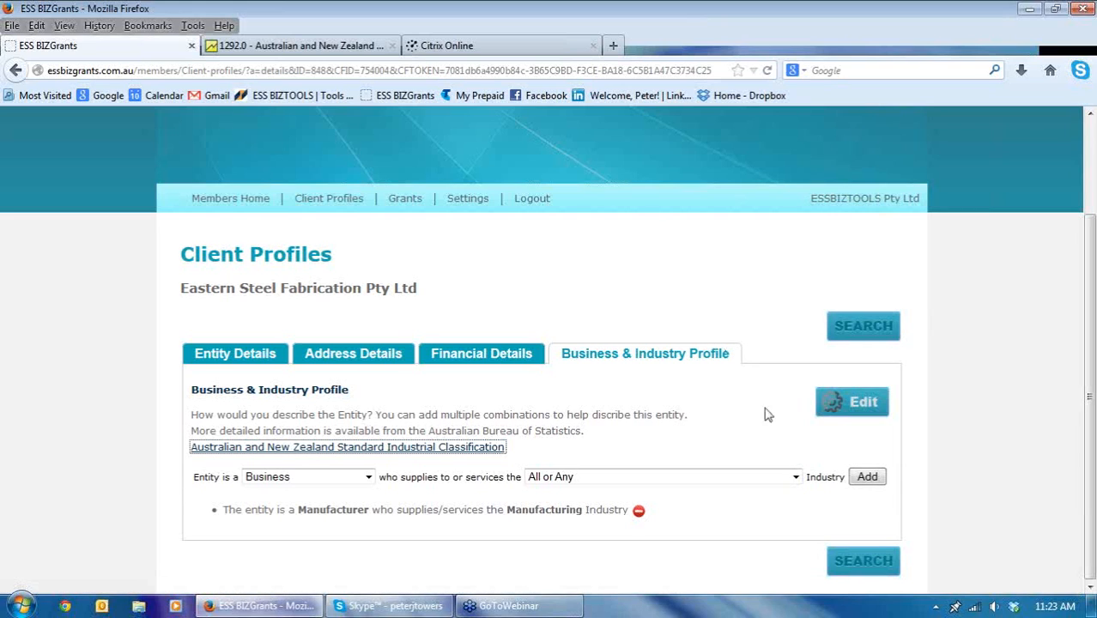
pyautogui.click(861, 565)
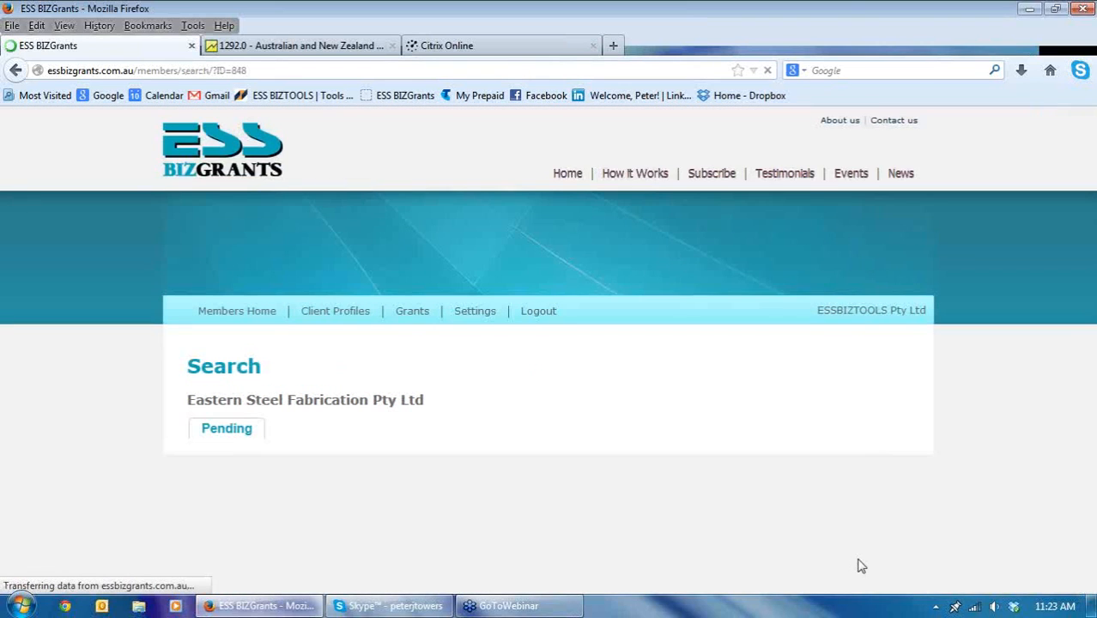
pyautogui.scroll(-4, 810, 442)
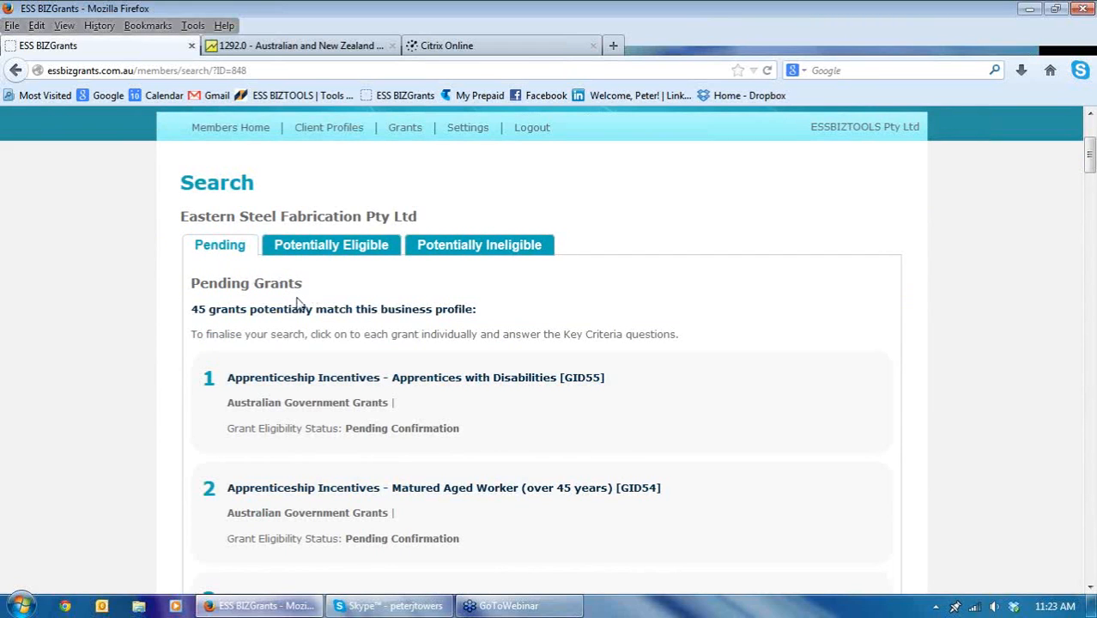
pyautogui.scroll(-3, 335, 305)
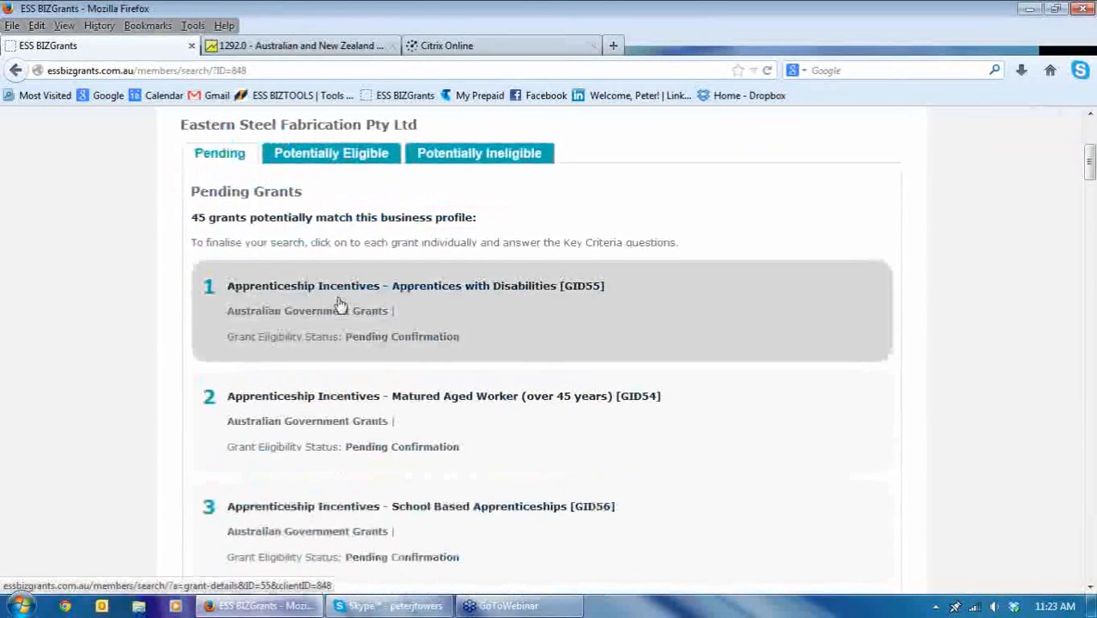
# - Browse the pending grants, open Apprenticeship Incentives - Apprentices with Disabilities, and review its grant details and funding details
pyautogui.scroll(-2, 339, 303)
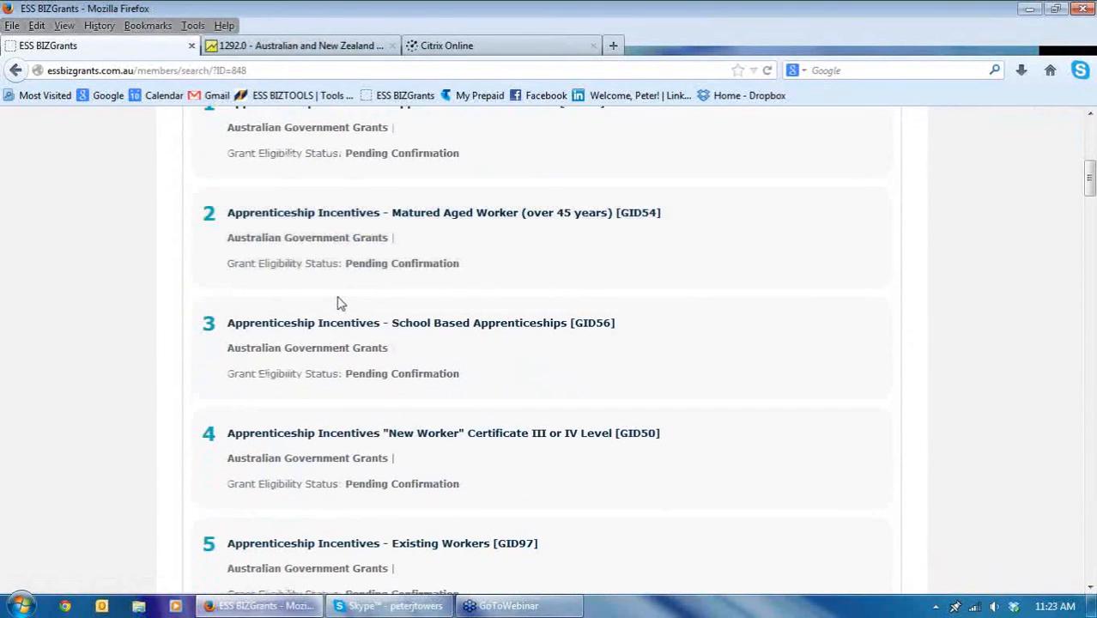
pyautogui.scroll(-2, 339, 303)
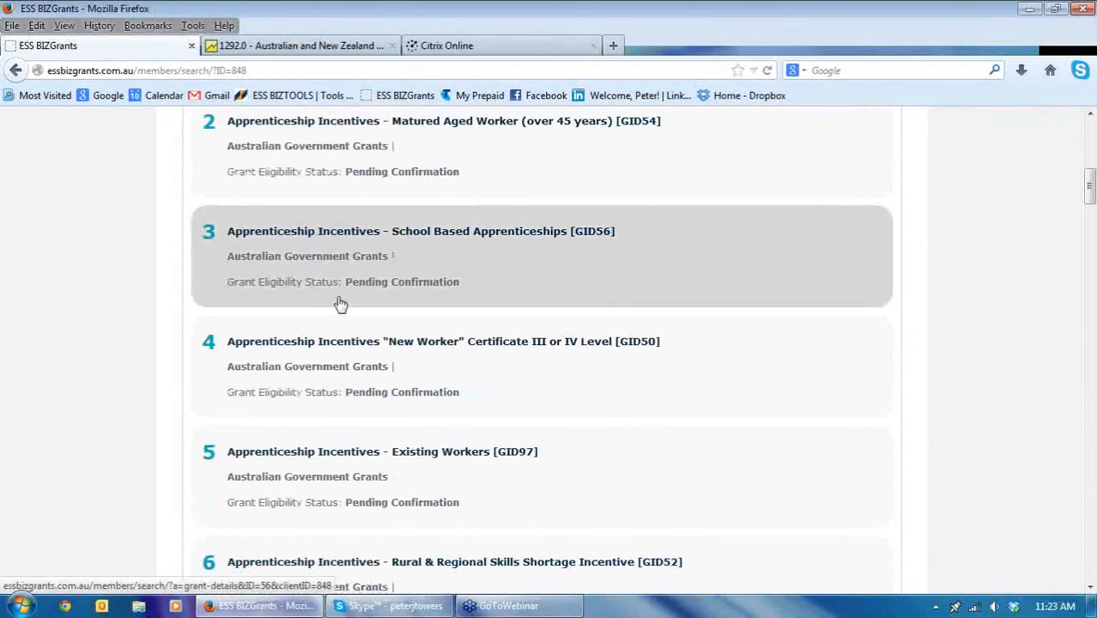
pyautogui.scroll(-2, 340, 303)
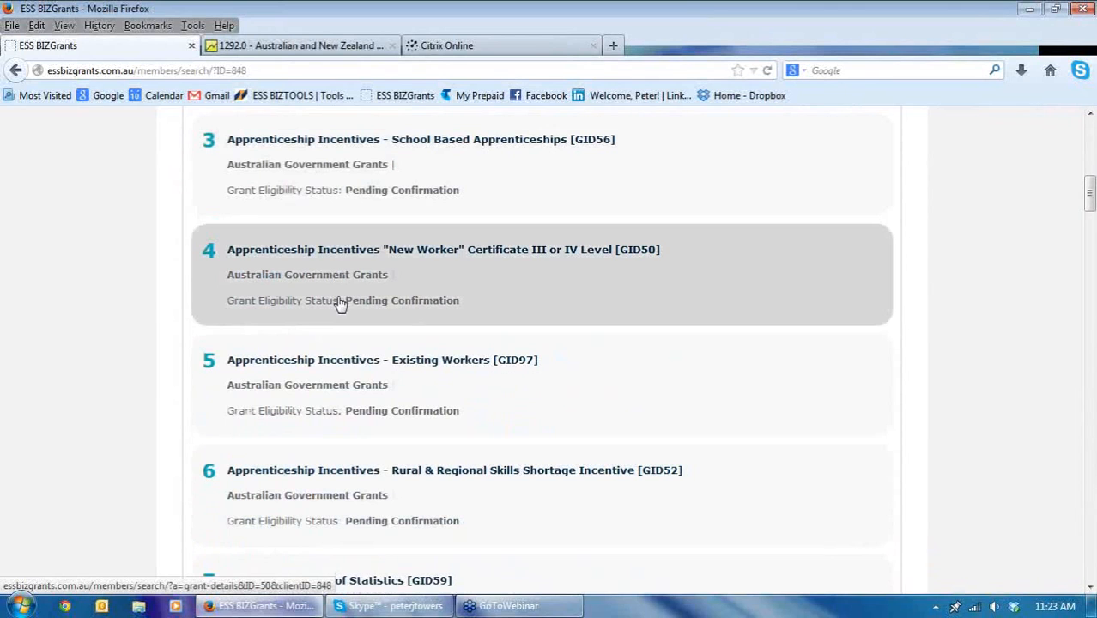
pyautogui.scroll(5, 339, 303)
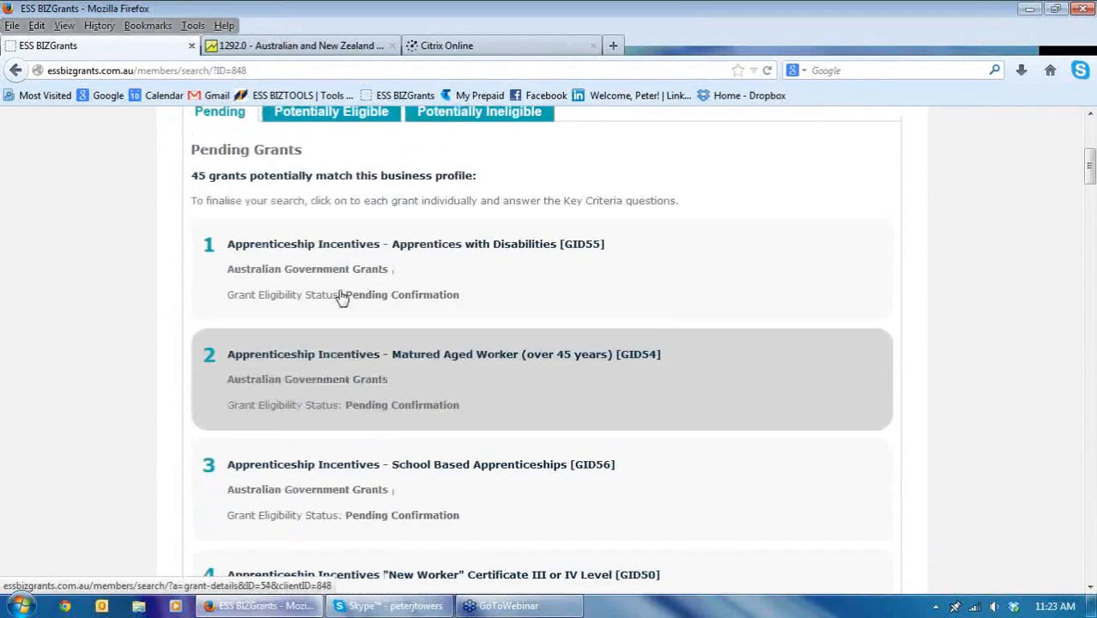
pyautogui.scroll(-2, 325, 304)
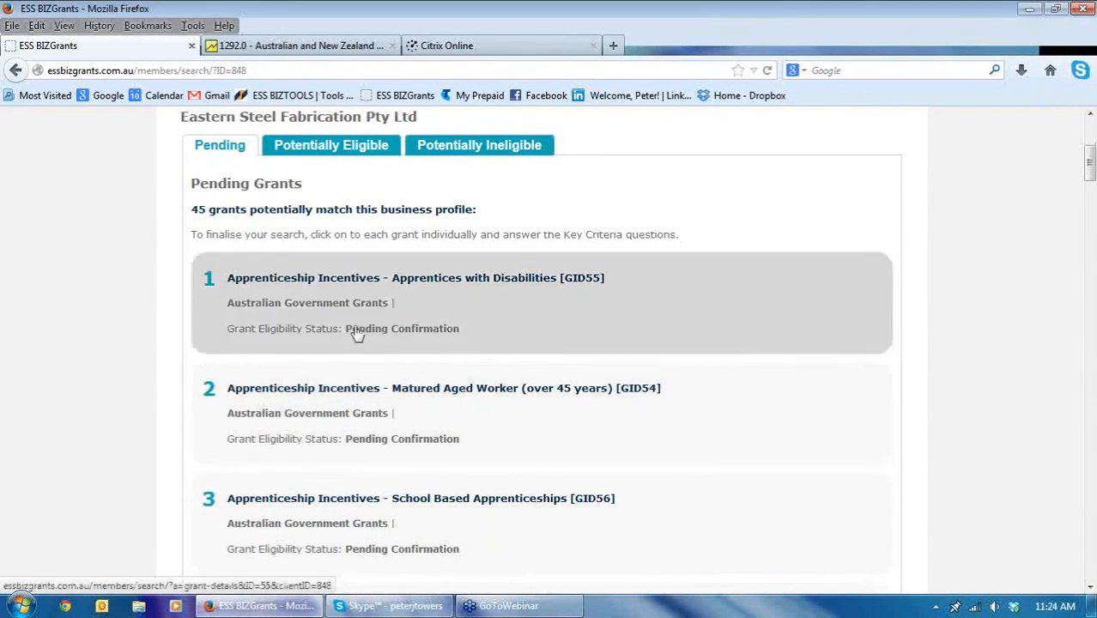
pyautogui.scroll(-2, 351, 270)
pyautogui.click(340, 234)
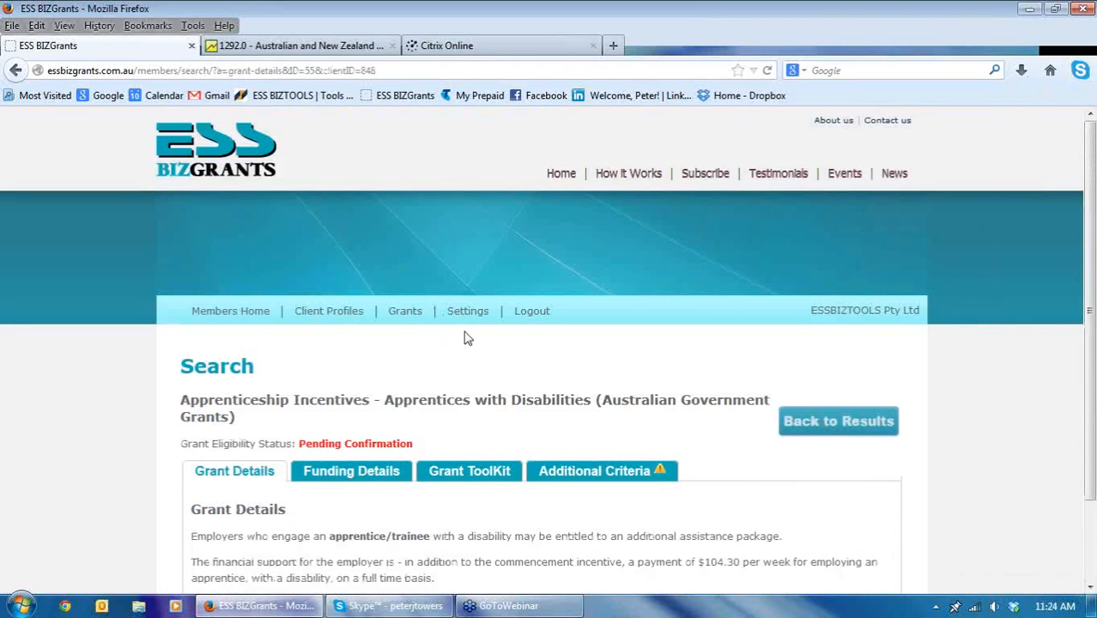
pyautogui.scroll(-2, 465, 338)
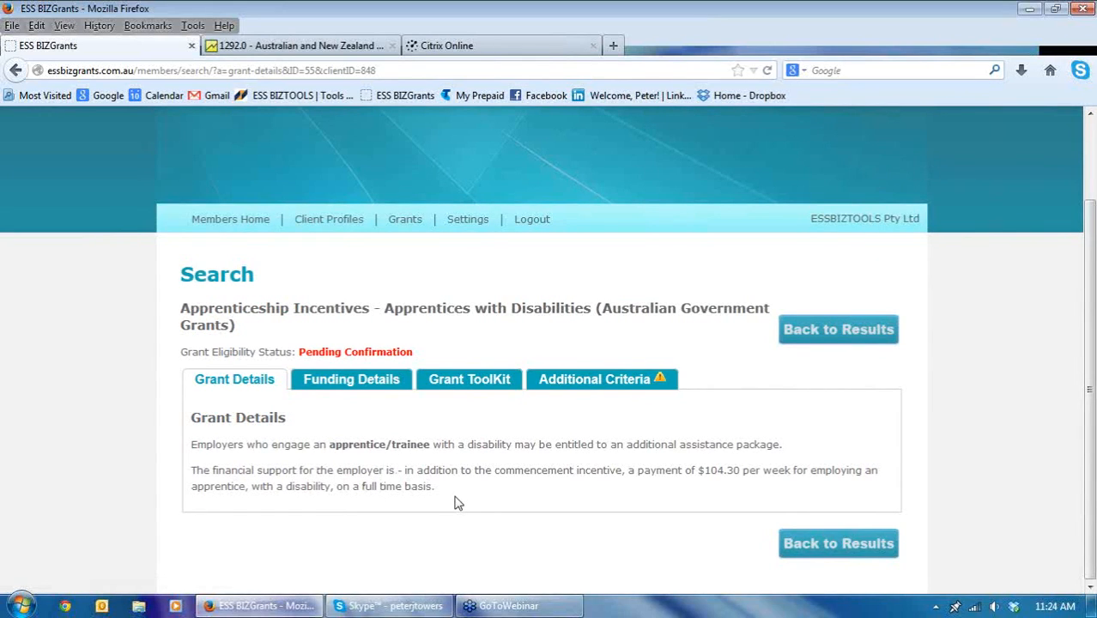
pyautogui.click(372, 380)
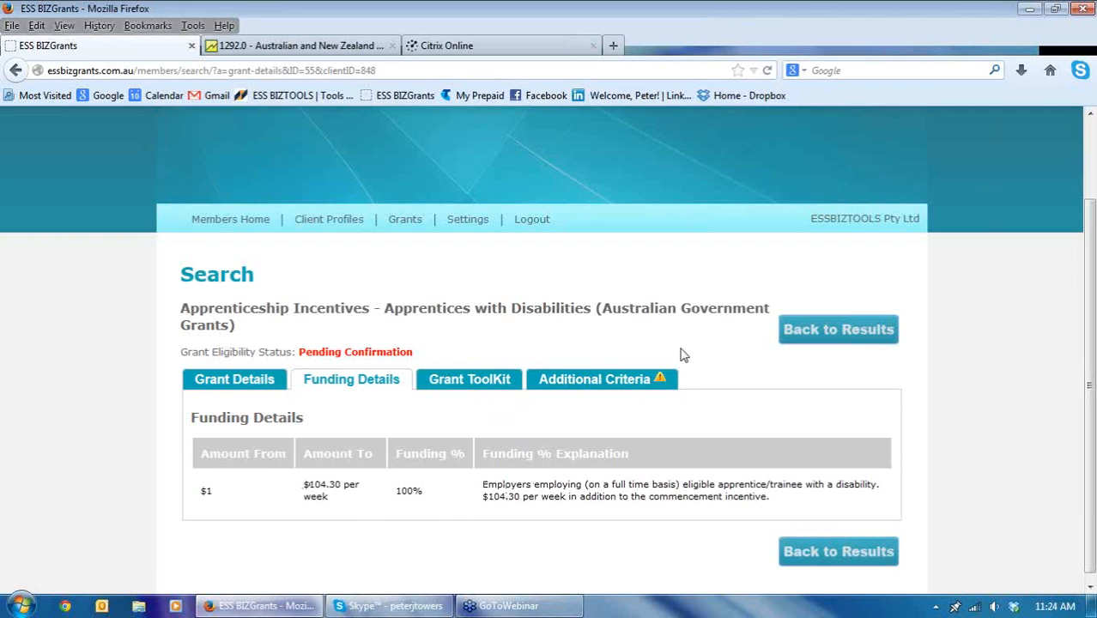
# - Open the grant toolkit's paper 014-011, Apprenticeship Incentive Overview - Assistance for Employers, and read from its contents through to the Employer Benefits section
pyautogui.click(474, 383)
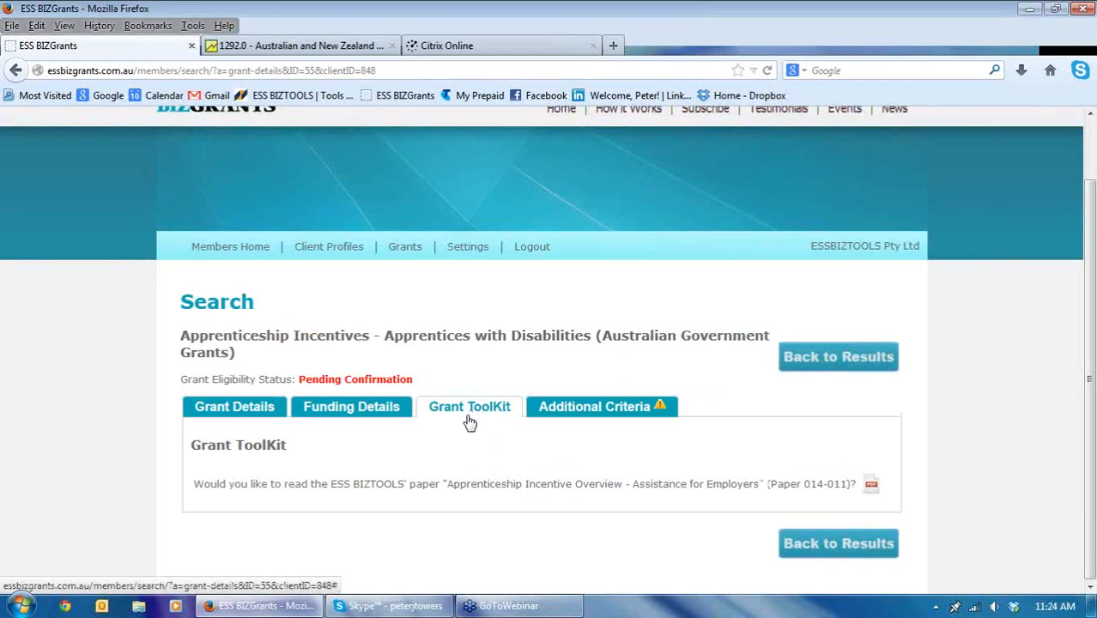
pyautogui.click(871, 485)
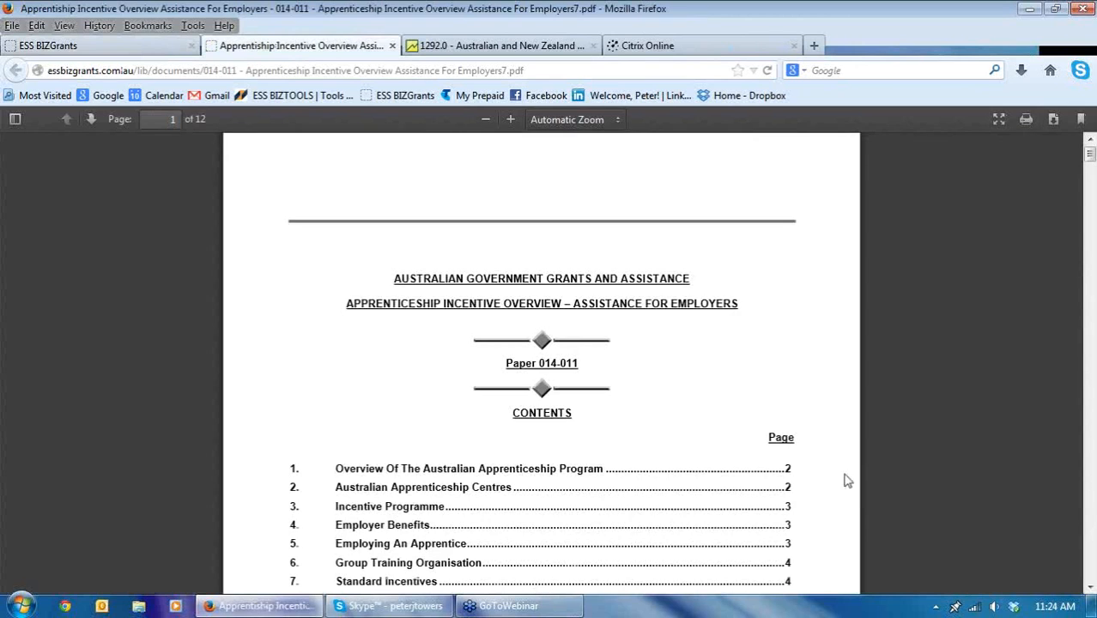
pyautogui.scroll(-1, 749, 331)
pyautogui.scroll(-2, 749, 337)
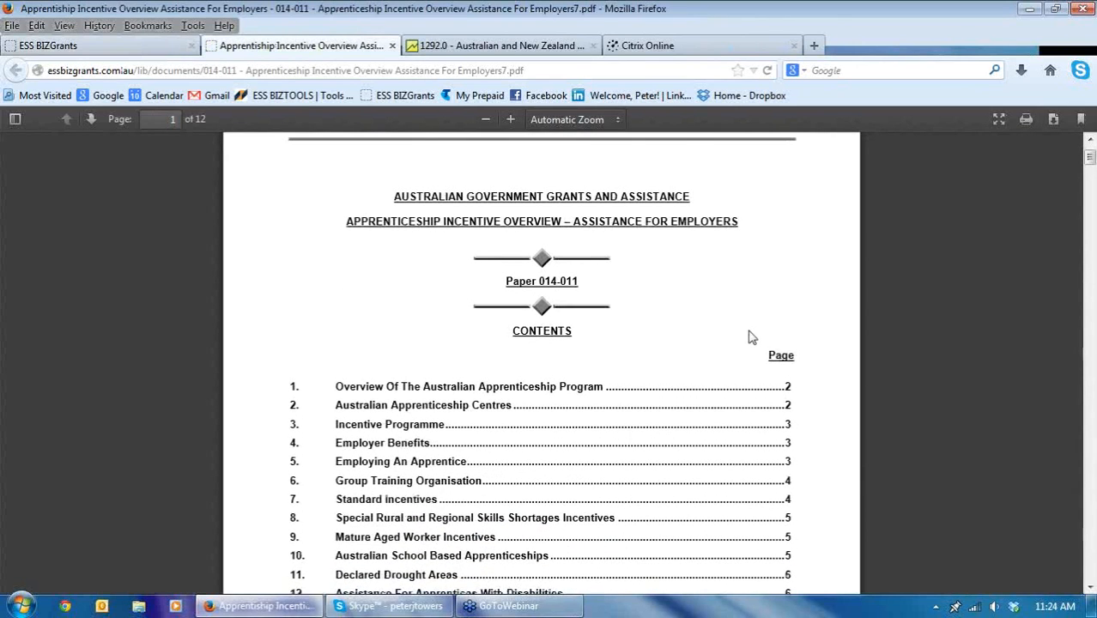
pyautogui.scroll(-4, 750, 337)
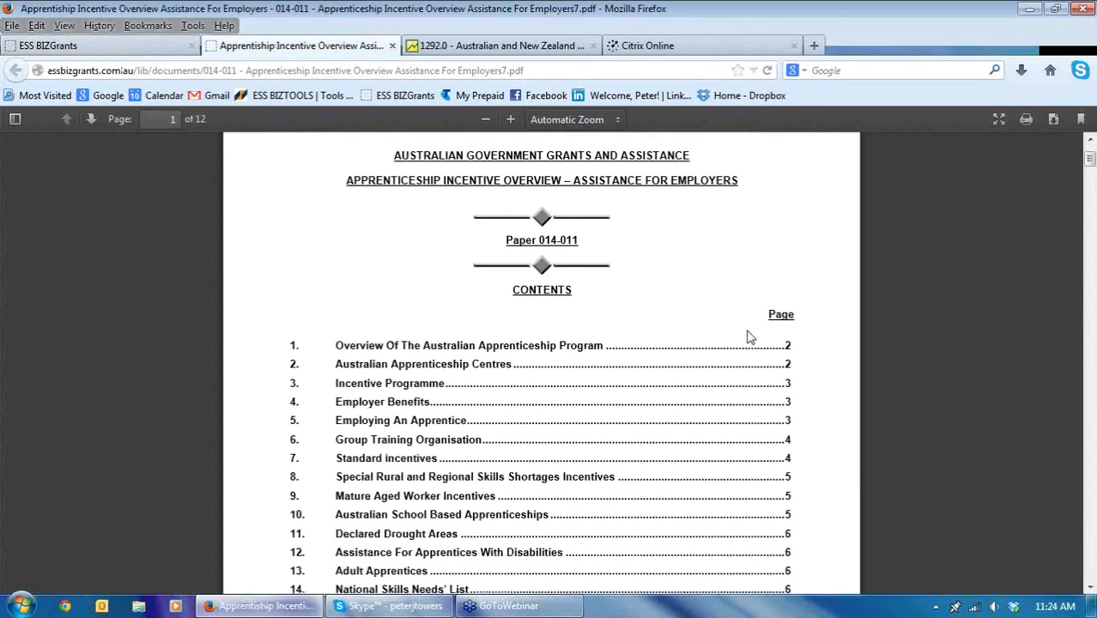
pyautogui.scroll(-6, 747, 337)
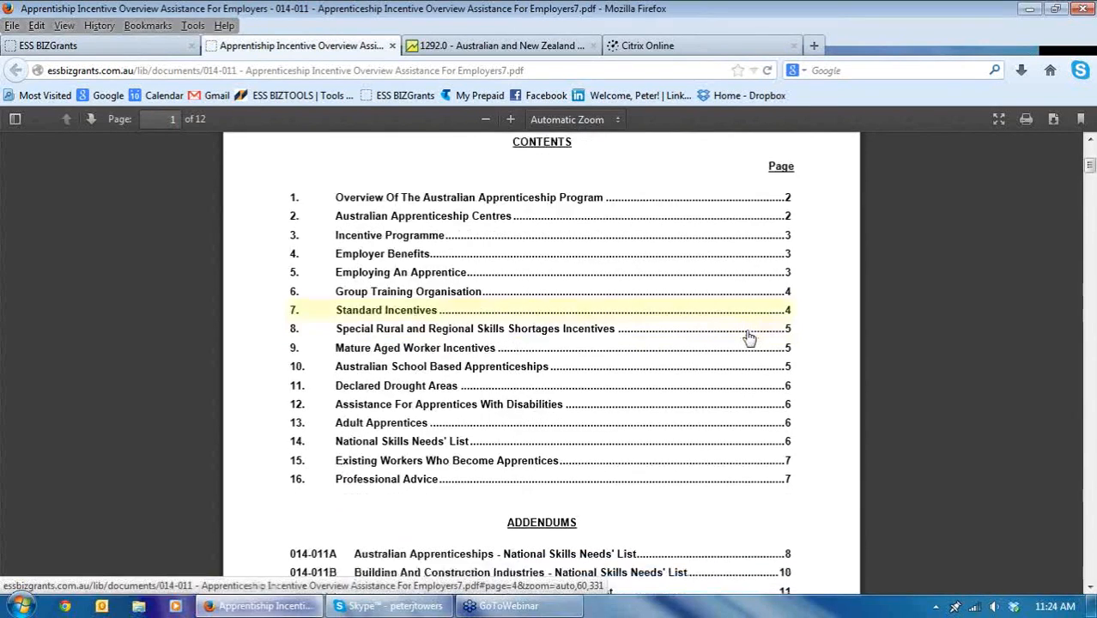
pyautogui.scroll(-6, 747, 337)
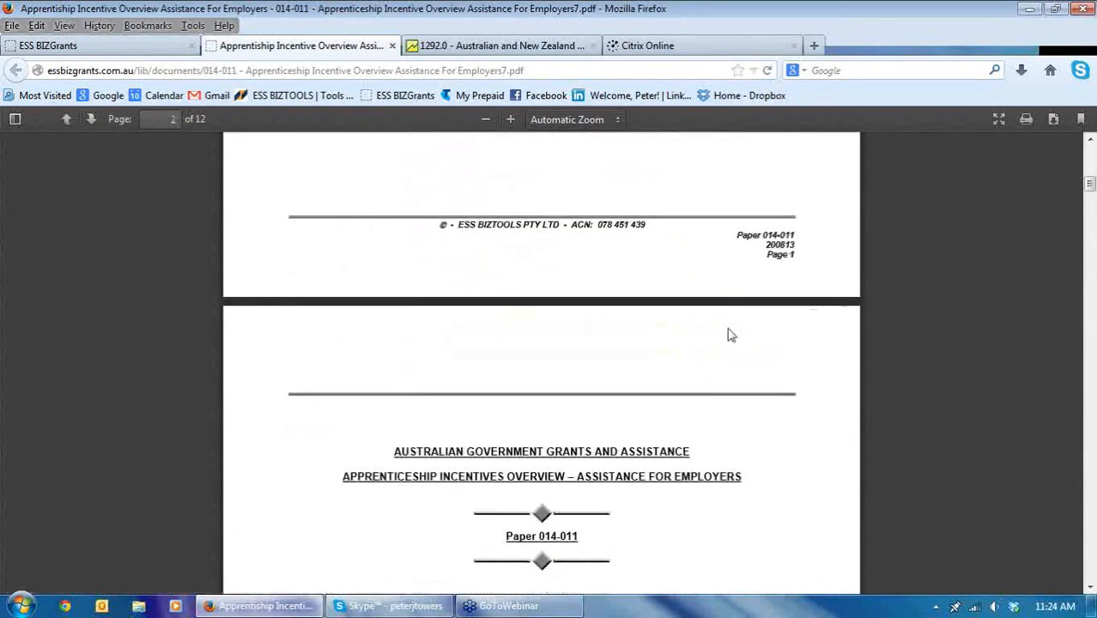
pyautogui.scroll(-4, 725, 339)
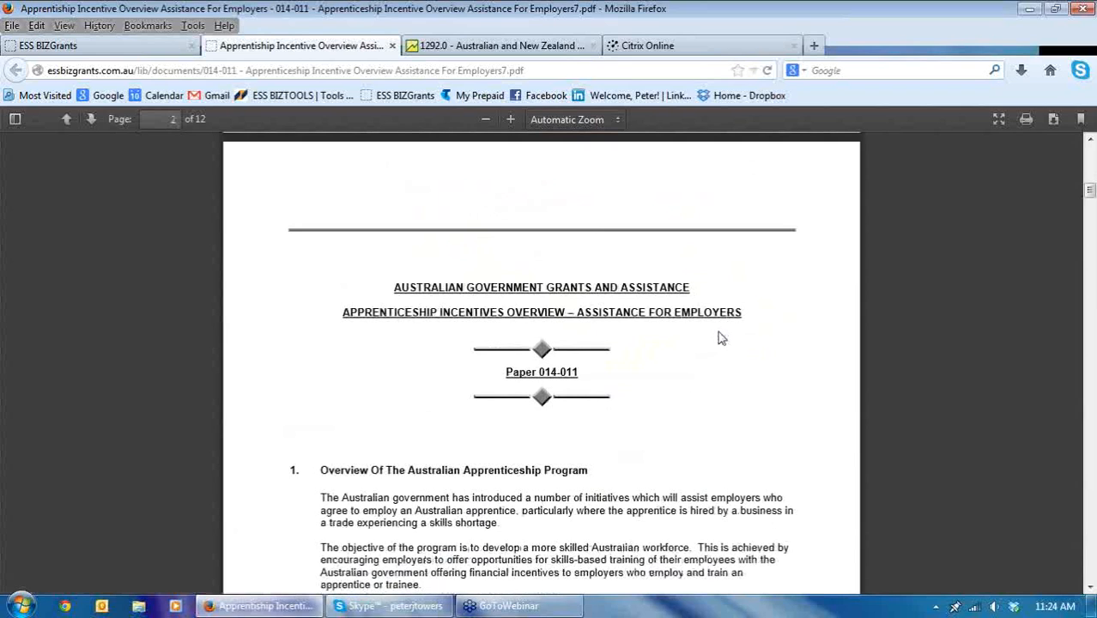
pyautogui.scroll(-2, 721, 338)
pyautogui.scroll(-4, 721, 338)
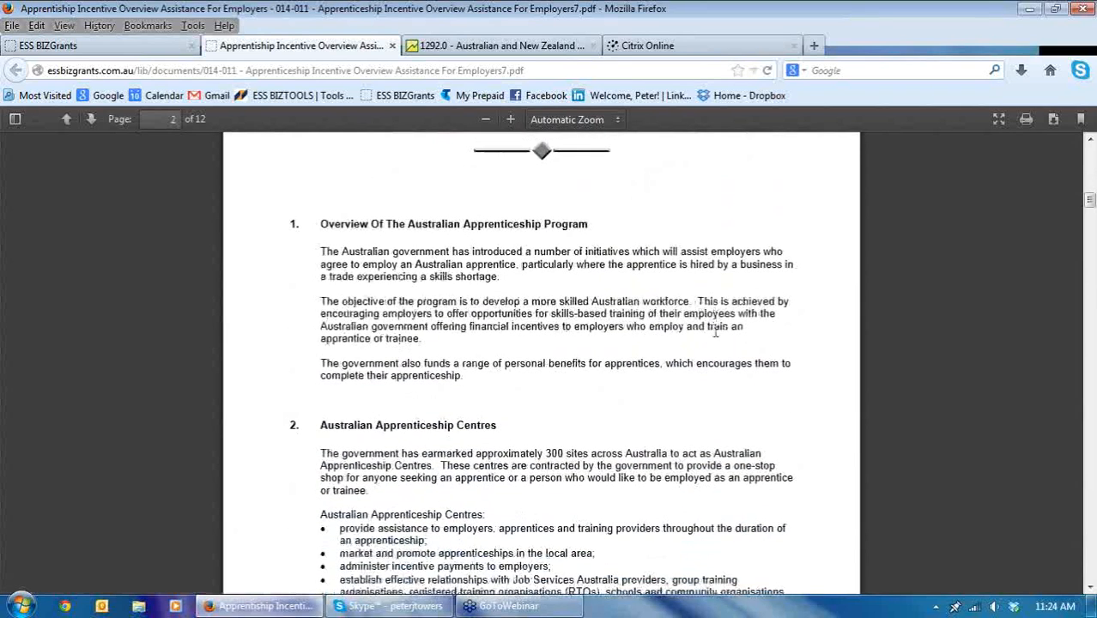
pyautogui.scroll(-3, 715, 333)
pyautogui.scroll(-2, 715, 333)
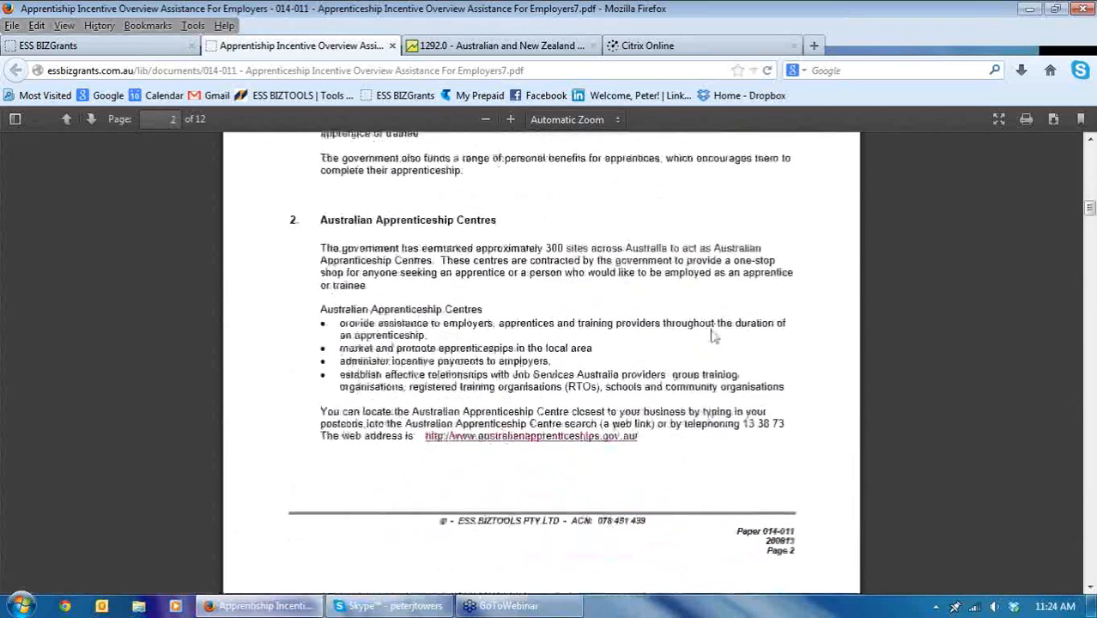
pyautogui.scroll(-2, 711, 331)
pyautogui.scroll(-5, 709, 333)
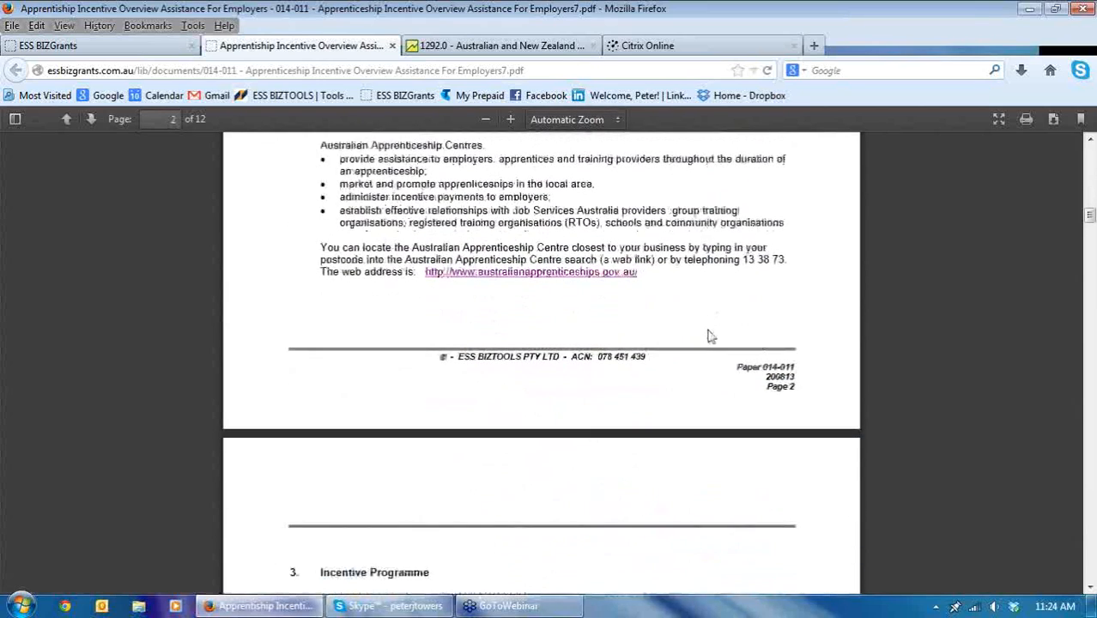
pyautogui.scroll(-2, 709, 336)
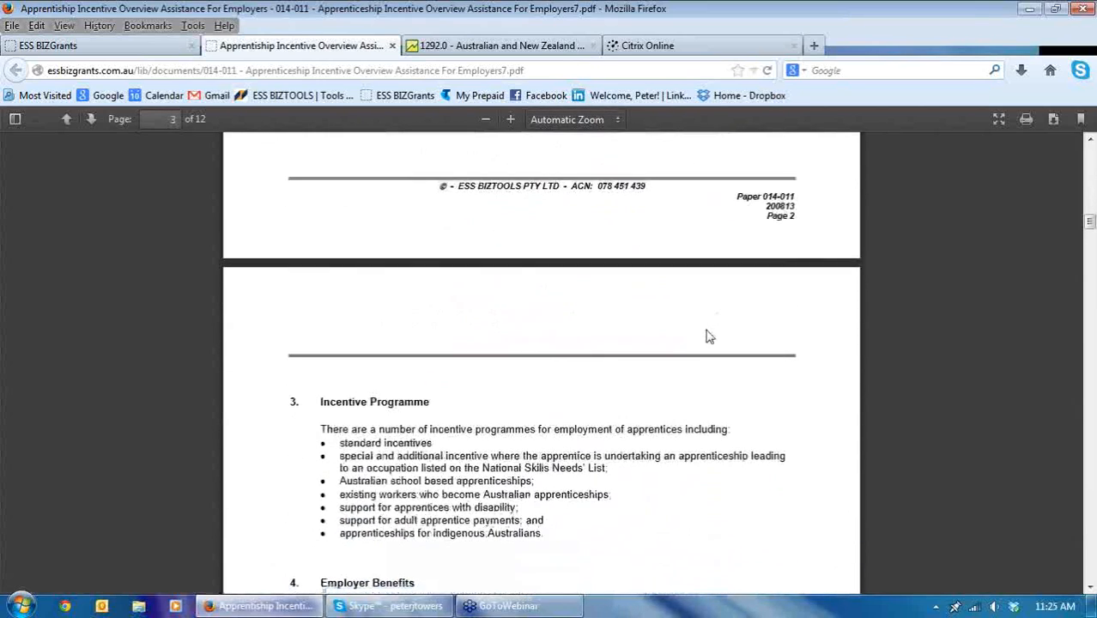
pyautogui.scroll(-2, 704, 336)
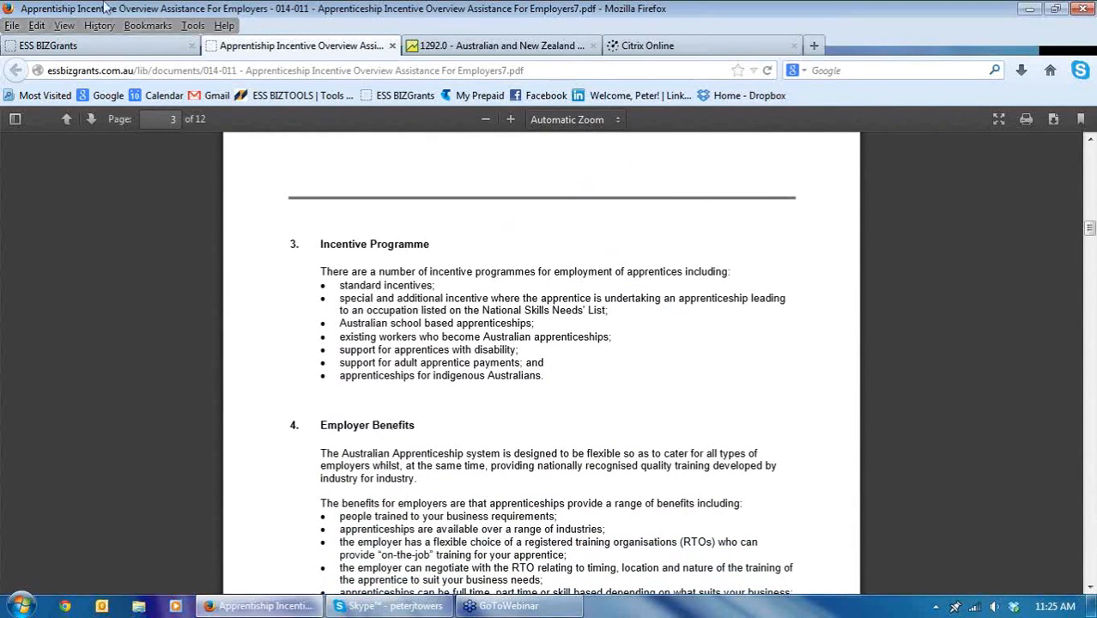
# - Return to the Apprentices with Disabilities grant, answer Yes to its additional criteria question, and view the application link
pyautogui.click(90, 48)
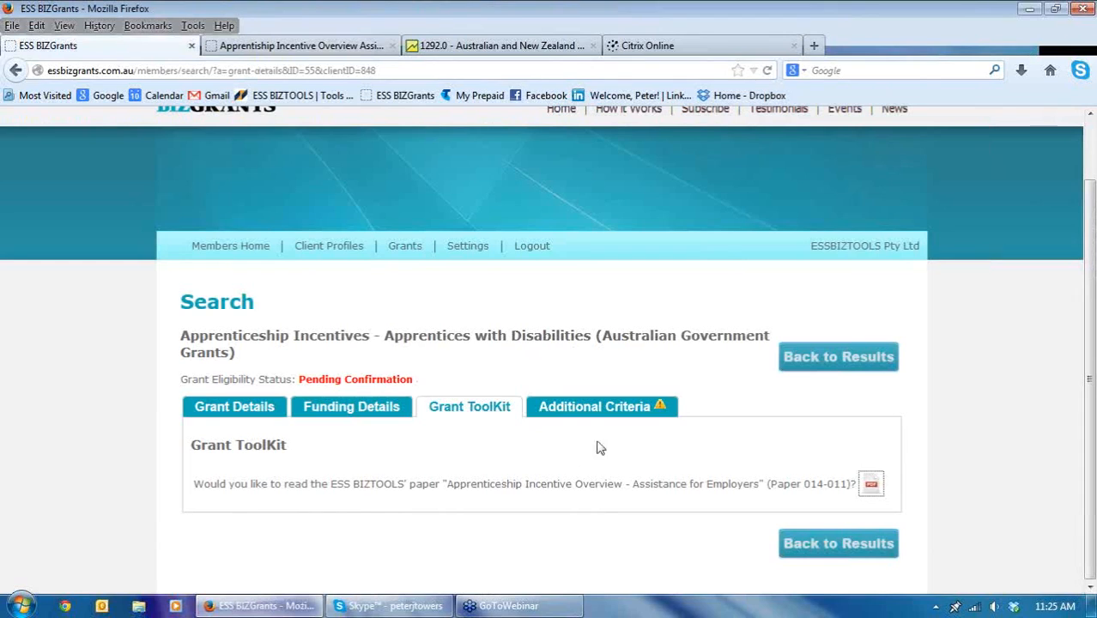
pyautogui.click(598, 410)
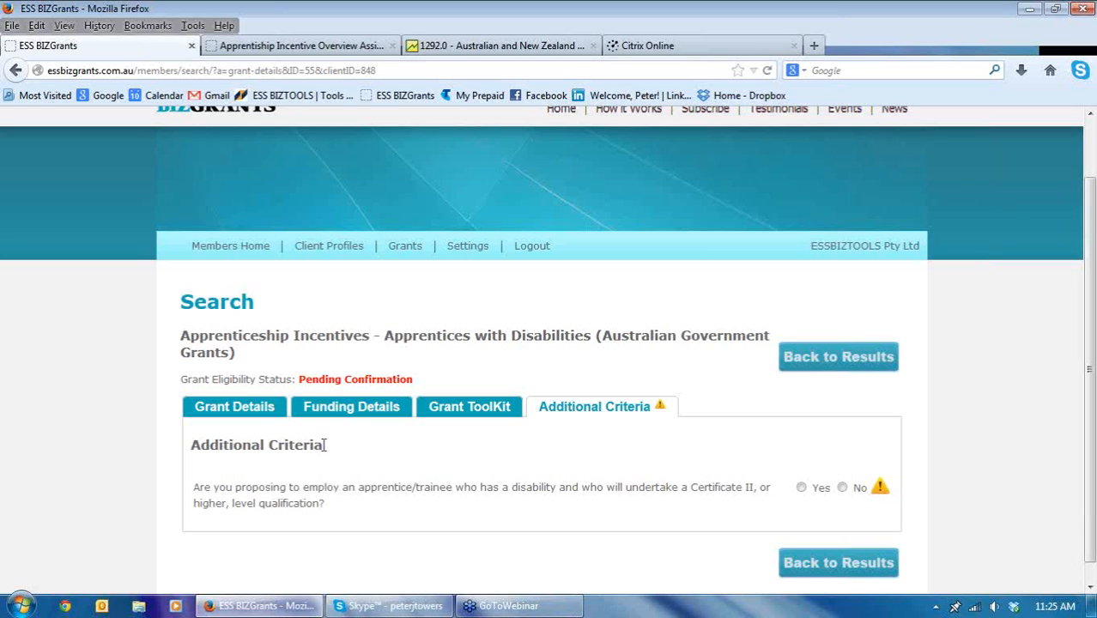
pyautogui.click(801, 488)
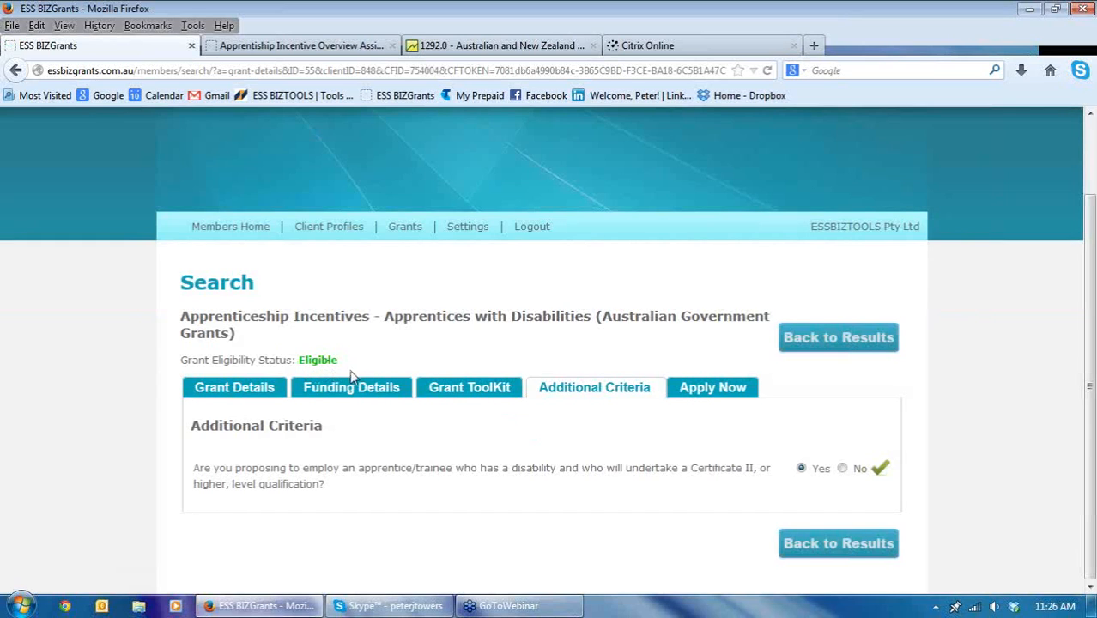
pyautogui.click(717, 389)
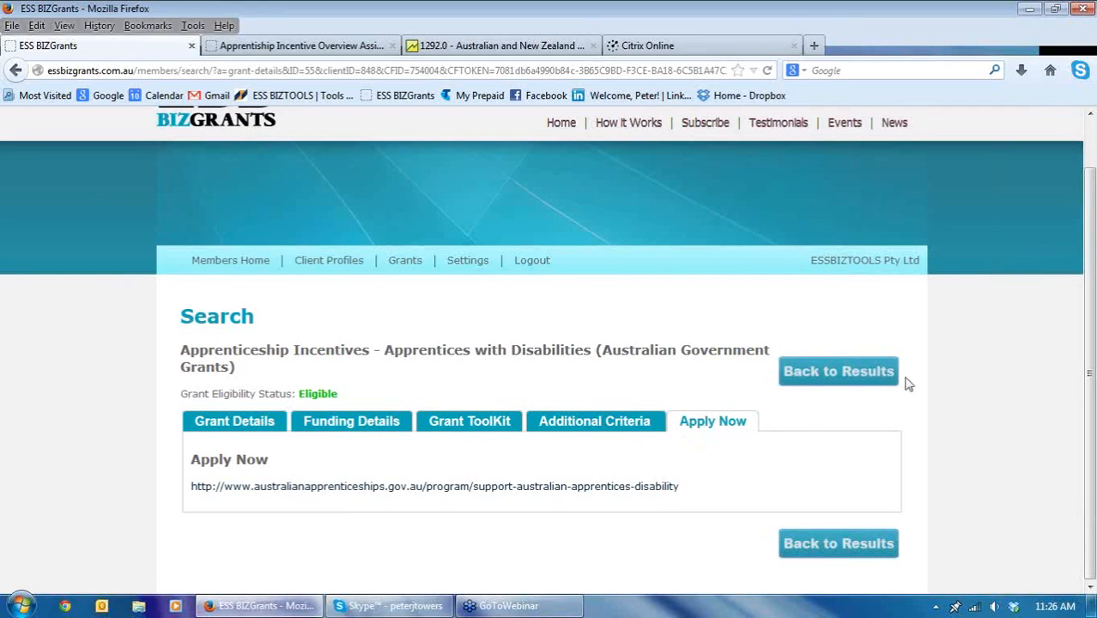
# - Go back to the search results and review the potentially eligible grants for Eastern Steel Fabrication
pyautogui.click(839, 374)
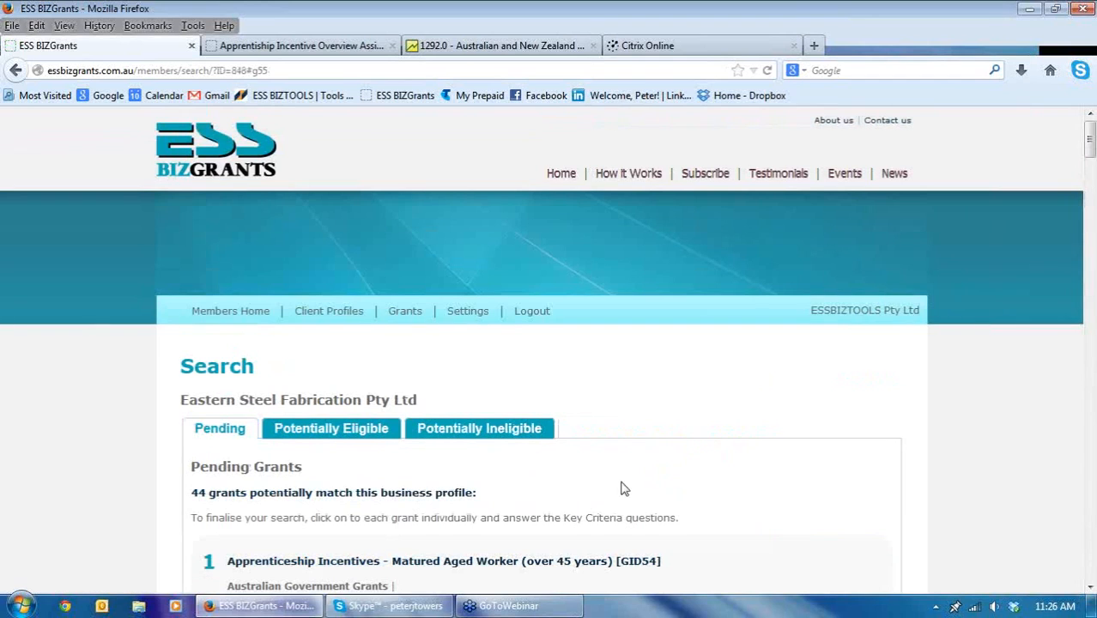
pyautogui.click(339, 430)
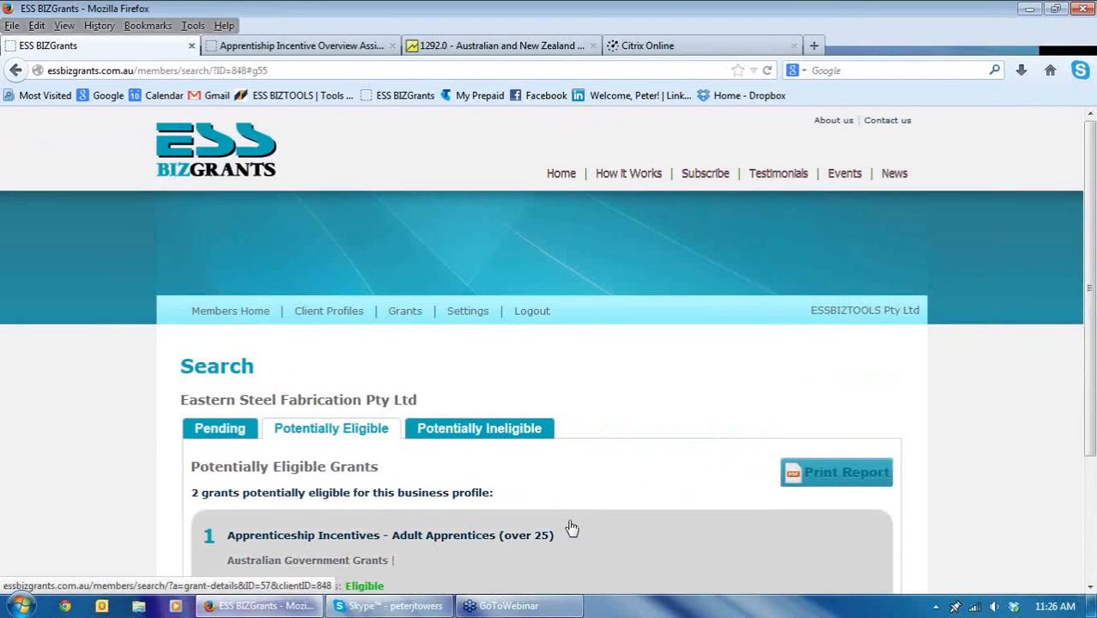
pyautogui.scroll(-3, 571, 526)
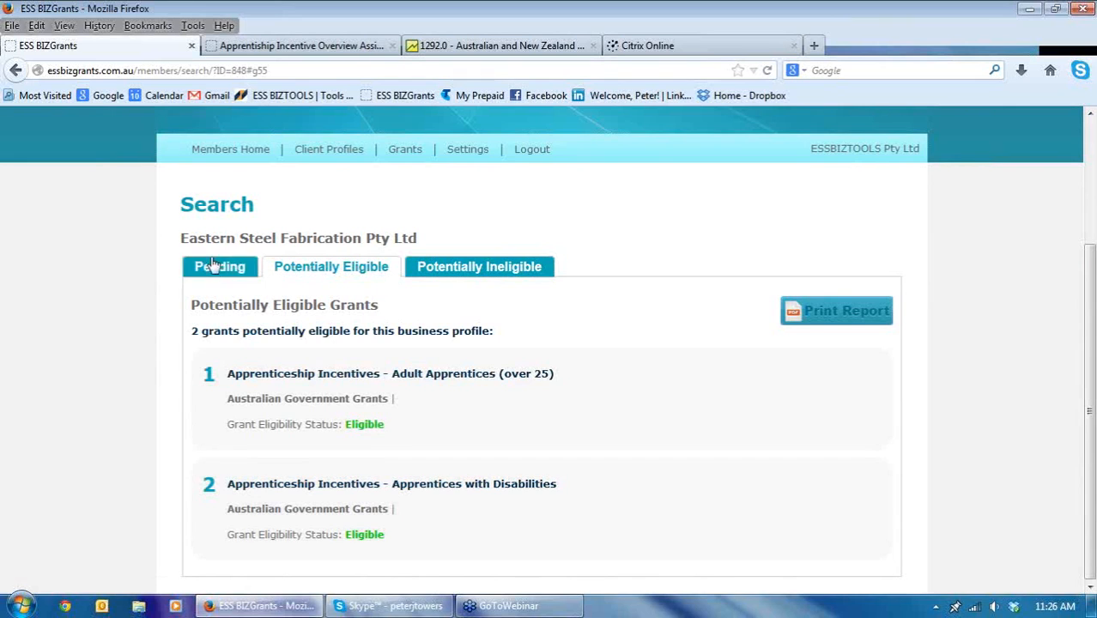
# - Browse the pending grants again and open the details of Apprenticeship Incentives - Matured Aged Worker (over 45 years)
pyautogui.click(219, 267)
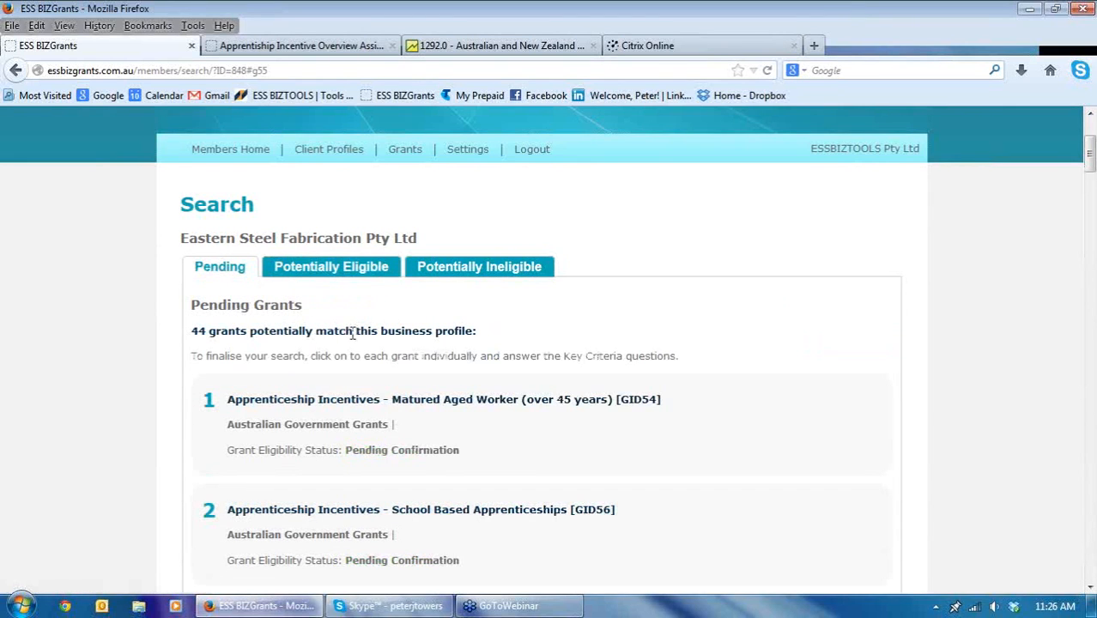
pyautogui.scroll(-4, 352, 334)
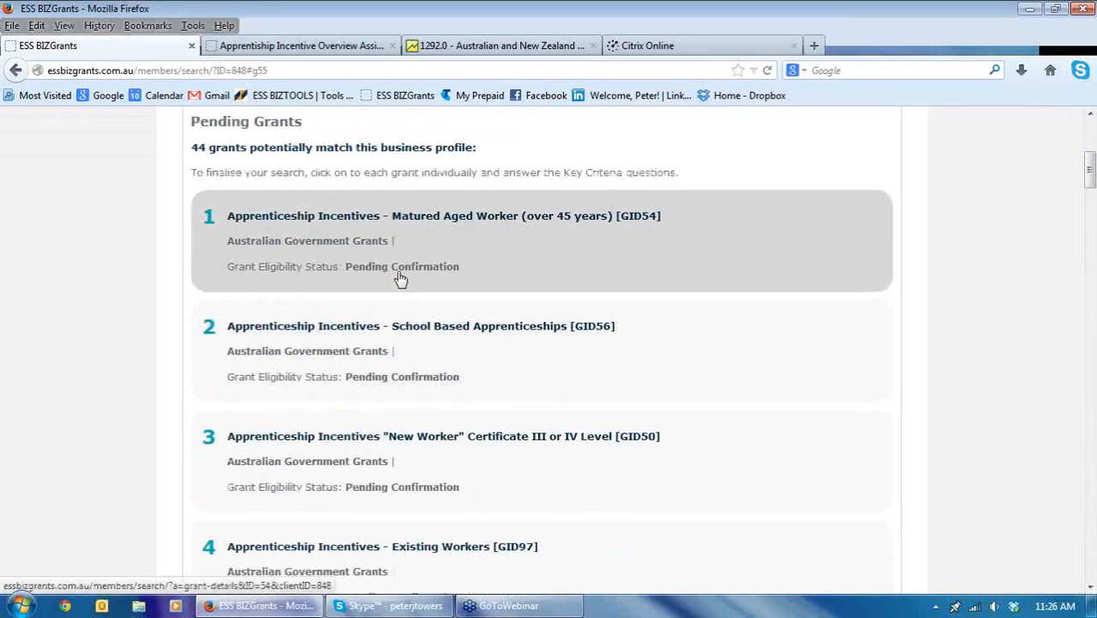
pyautogui.scroll(-4, 400, 278)
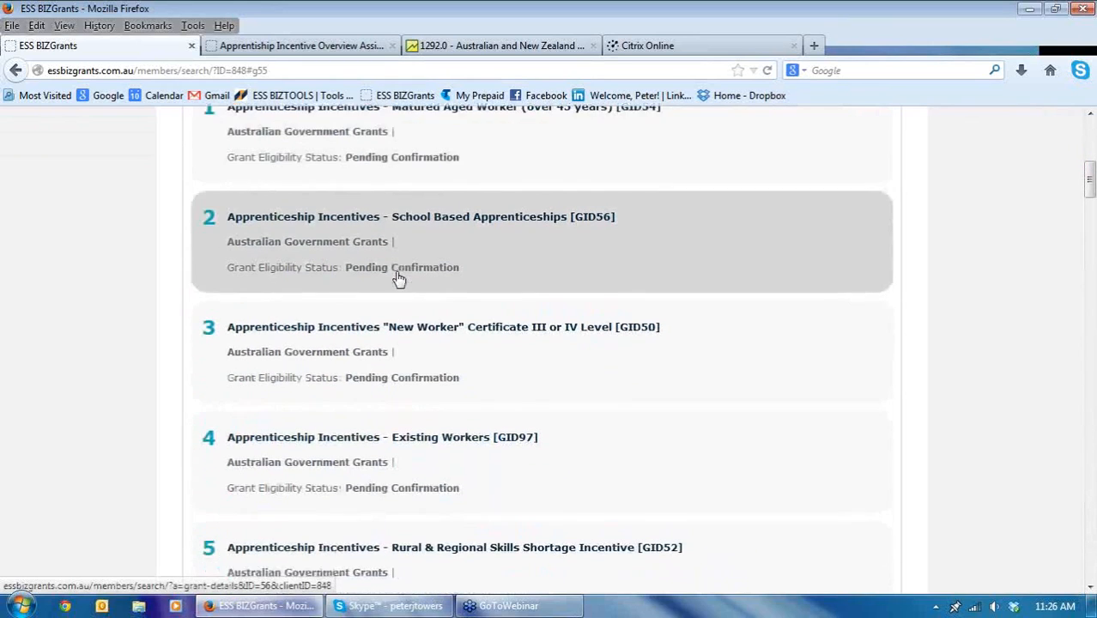
pyautogui.scroll(-2, 398, 279)
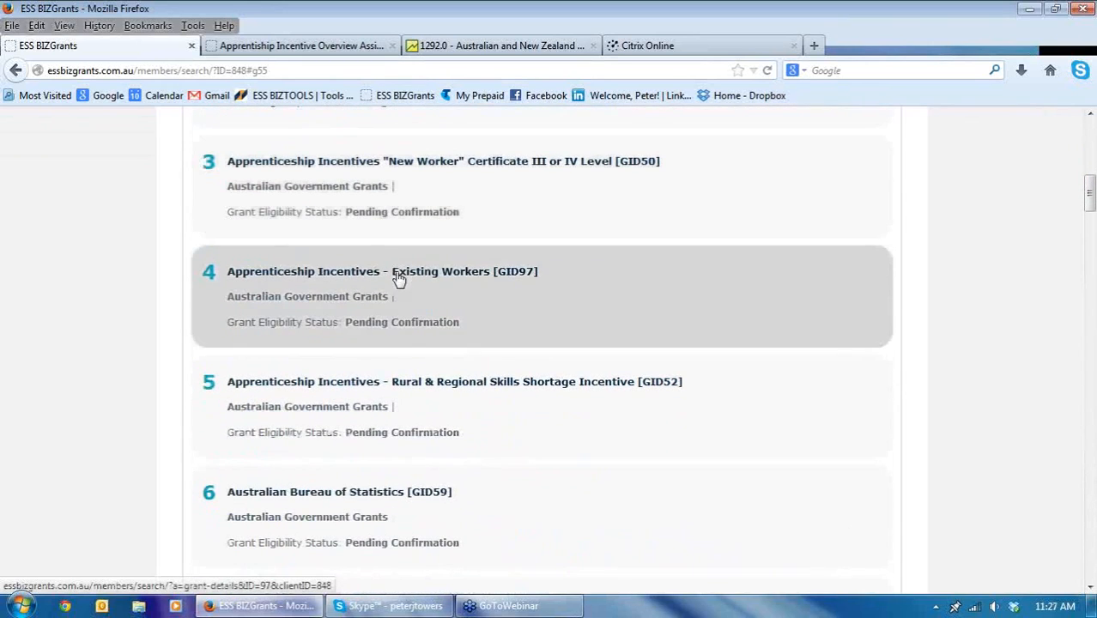
pyautogui.scroll(1, 388, 289)
pyautogui.scroll(3, 392, 285)
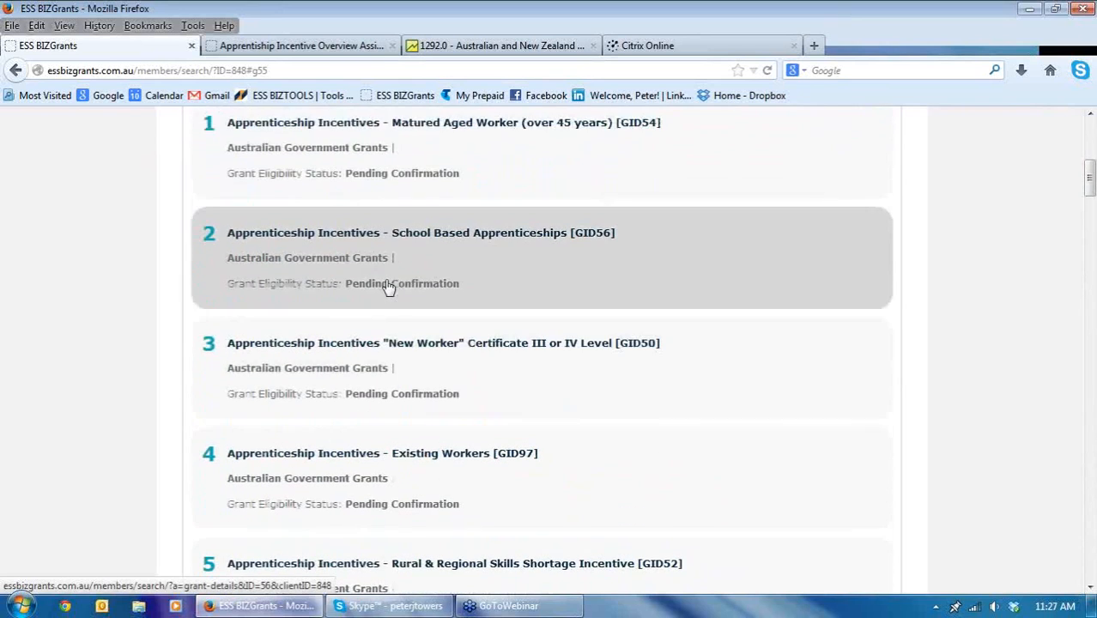
pyautogui.scroll(2, 383, 290)
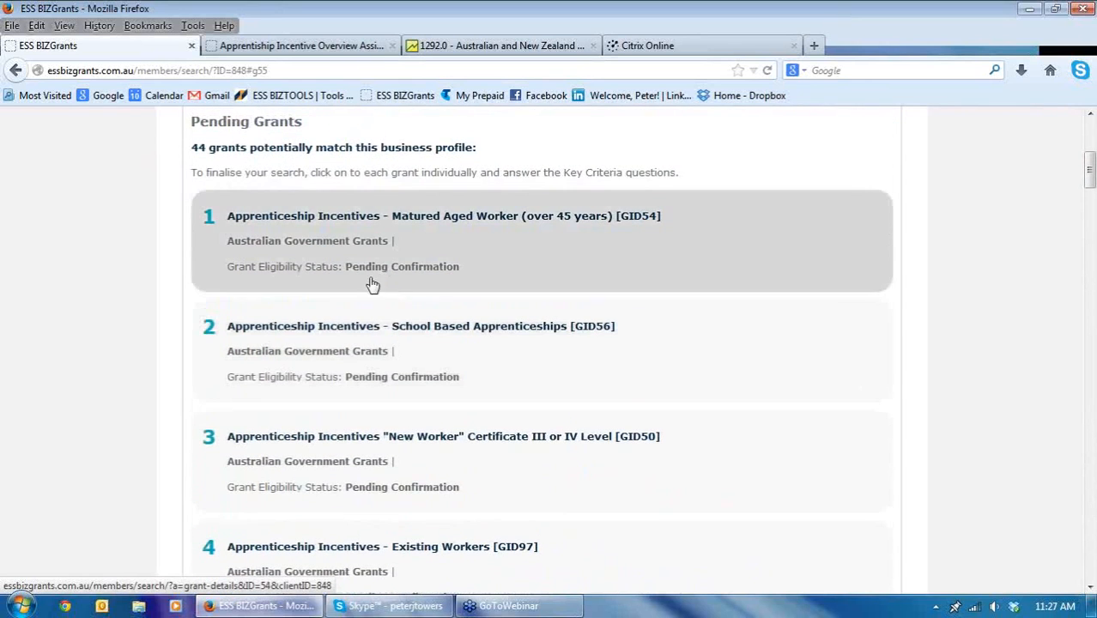
pyautogui.click(357, 254)
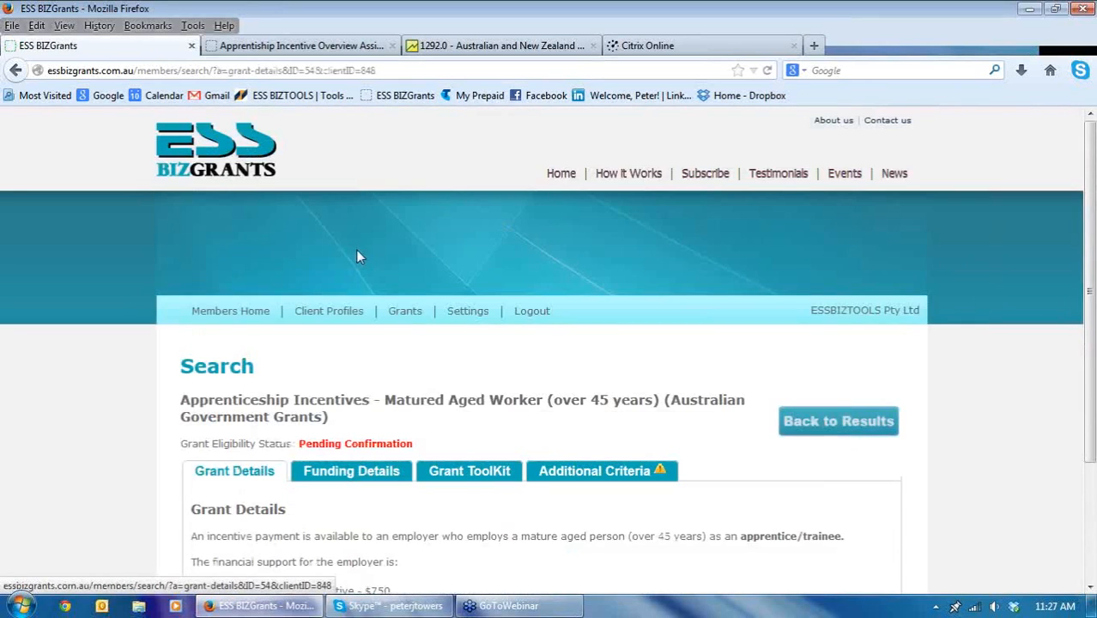
pyautogui.scroll(-3, 359, 320)
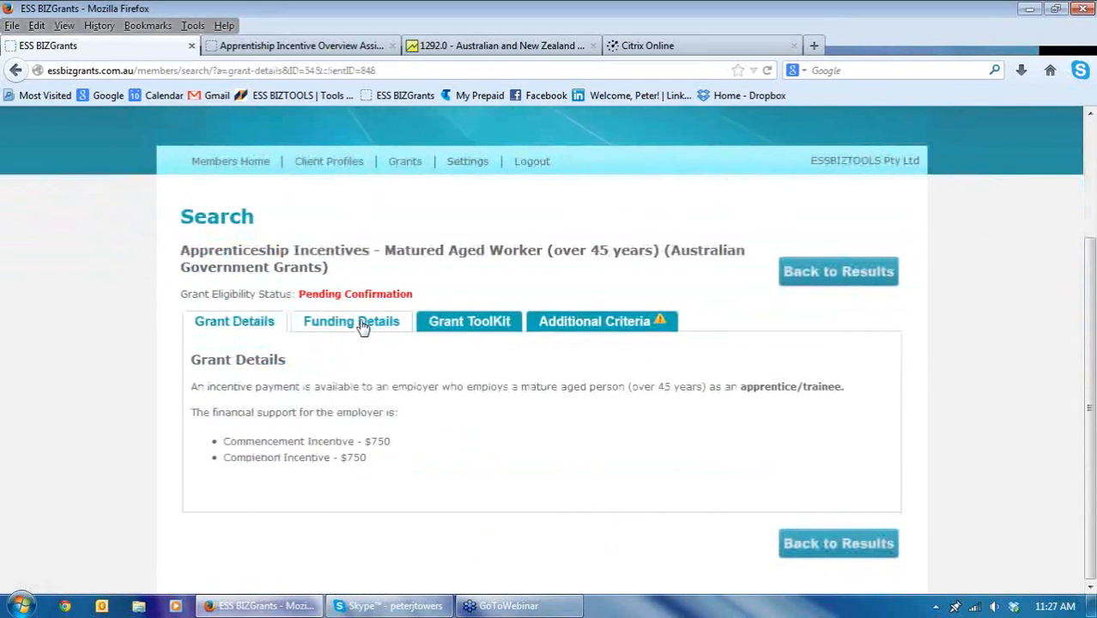
# - View the funding details of the Matured Aged Worker grant and open Apprenticeship Incentives - School Based Apprenticeships from the pending grants
pyautogui.click(361, 321)
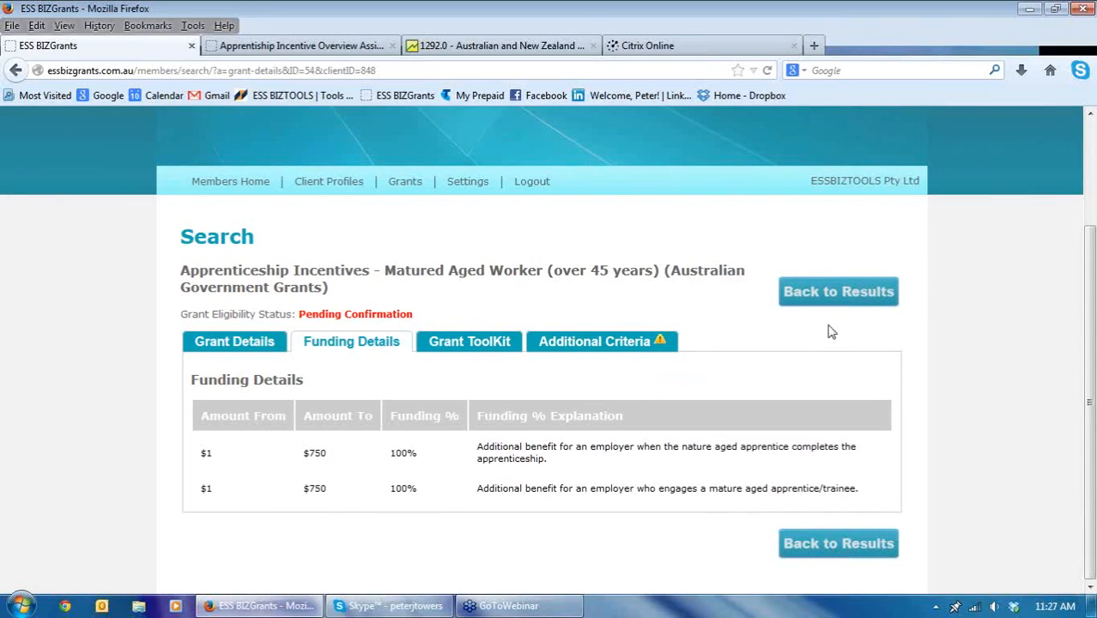
pyautogui.click(840, 294)
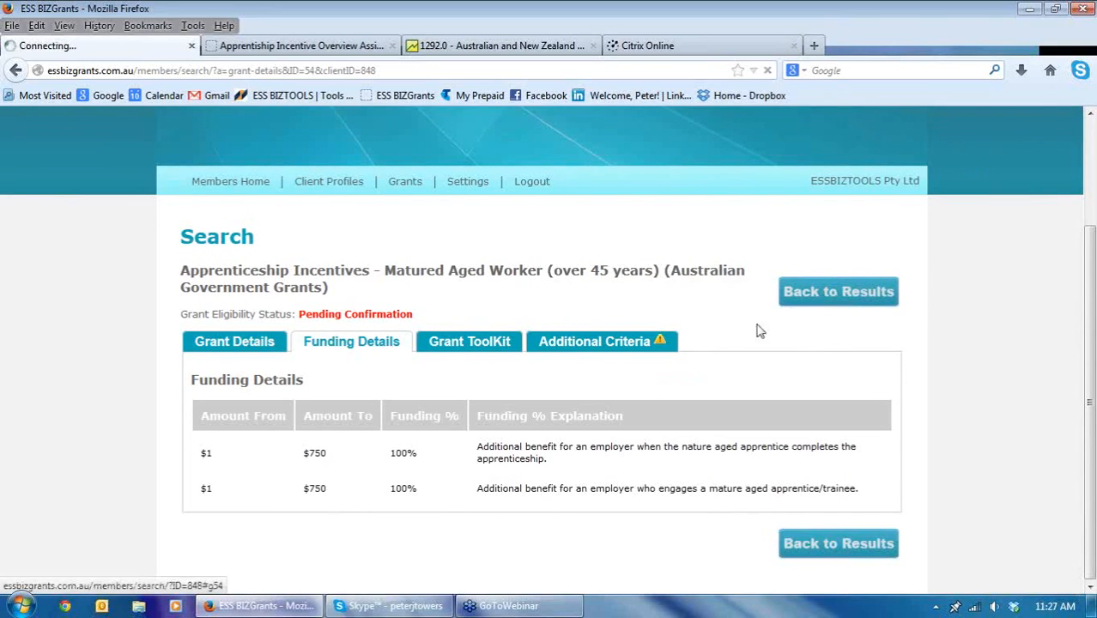
pyautogui.click(225, 431)
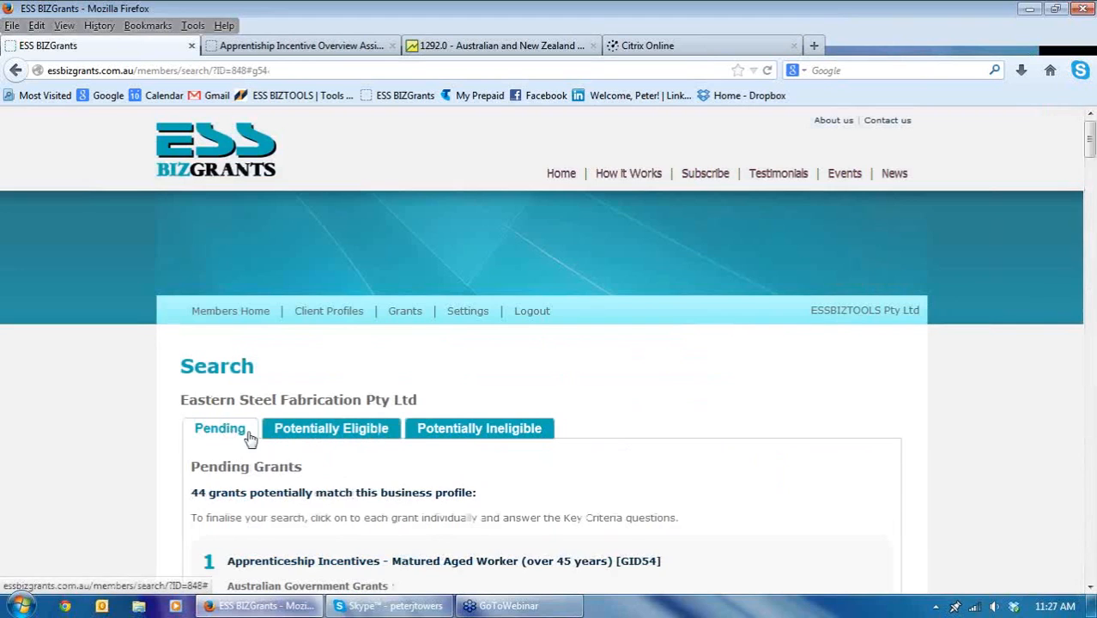
pyautogui.scroll(-4, 345, 480)
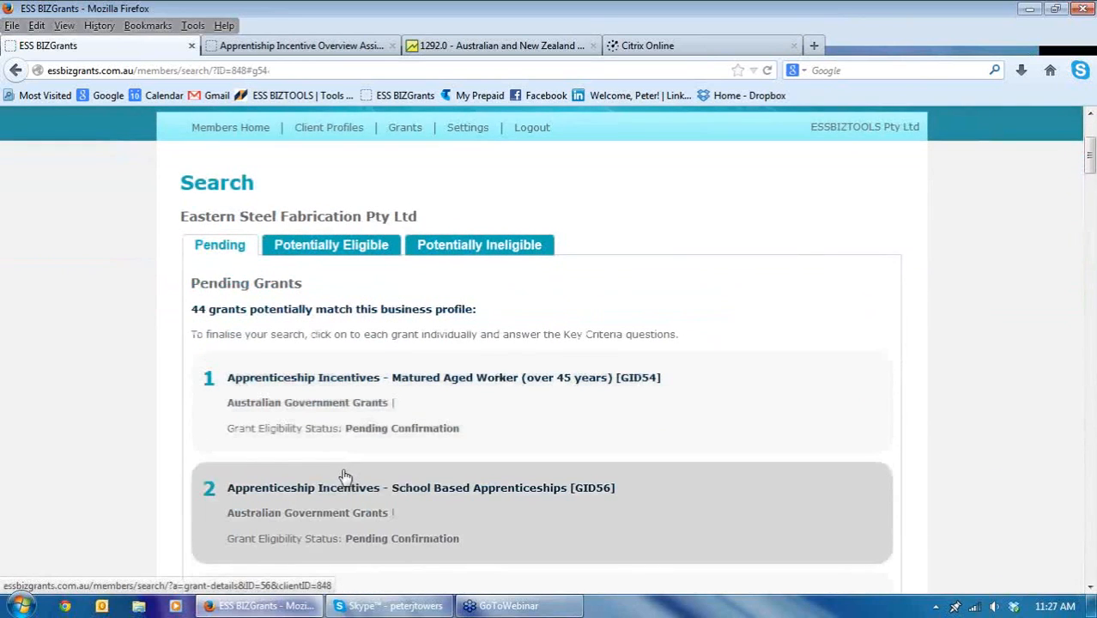
pyautogui.scroll(-2, 345, 476)
pyautogui.click(341, 417)
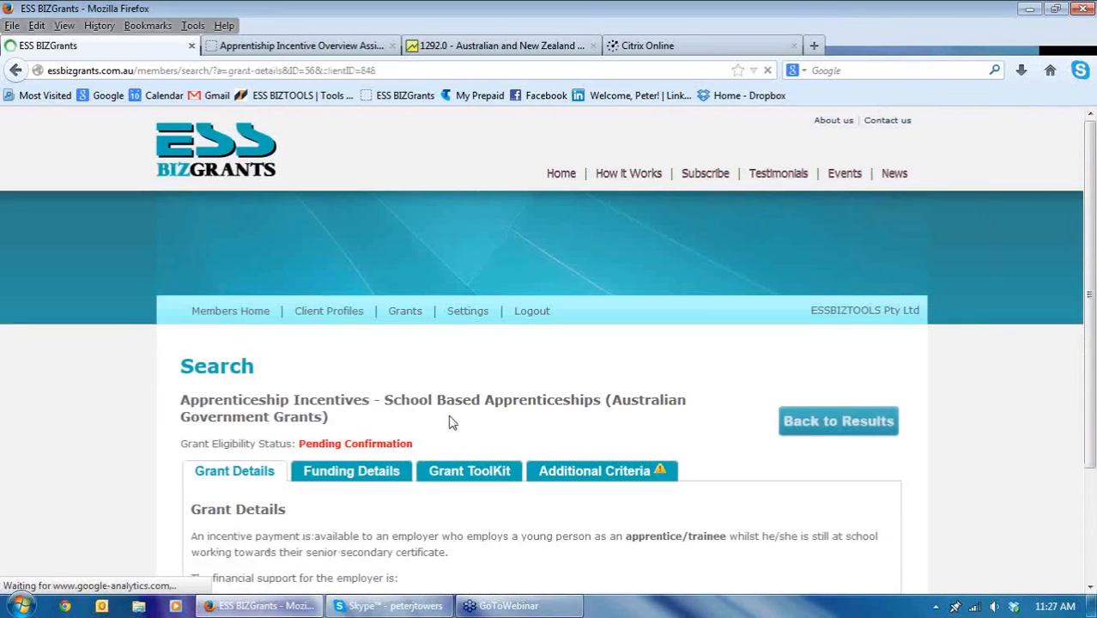
# - Review the School Based Apprenticeships grant's details, funding details and additional criteria question
pyautogui.scroll(-2, 450, 422)
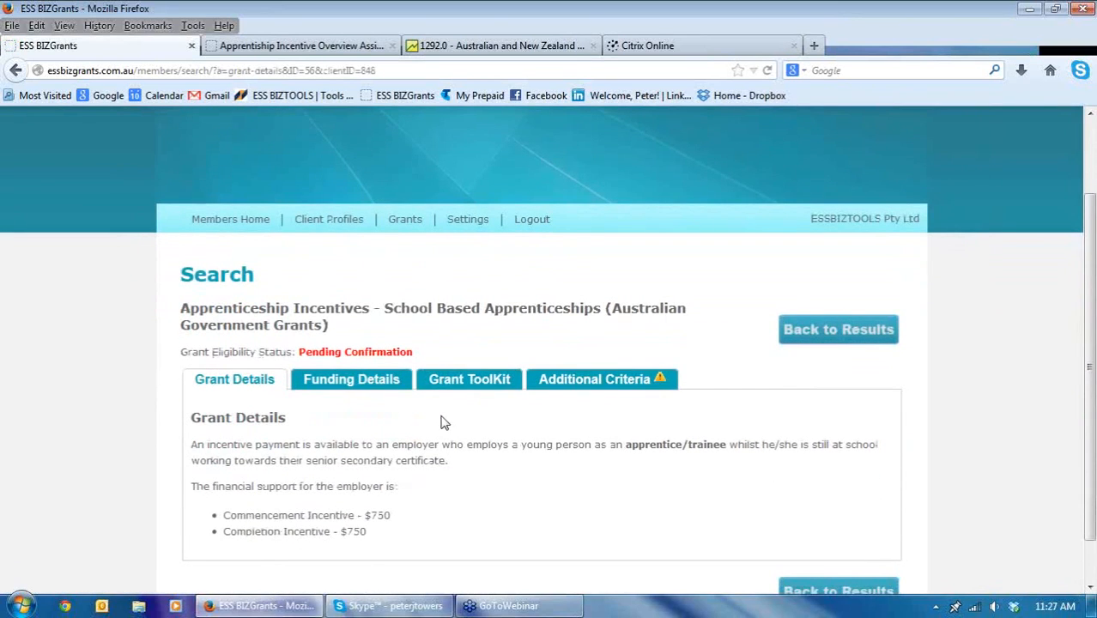
pyautogui.click(371, 387)
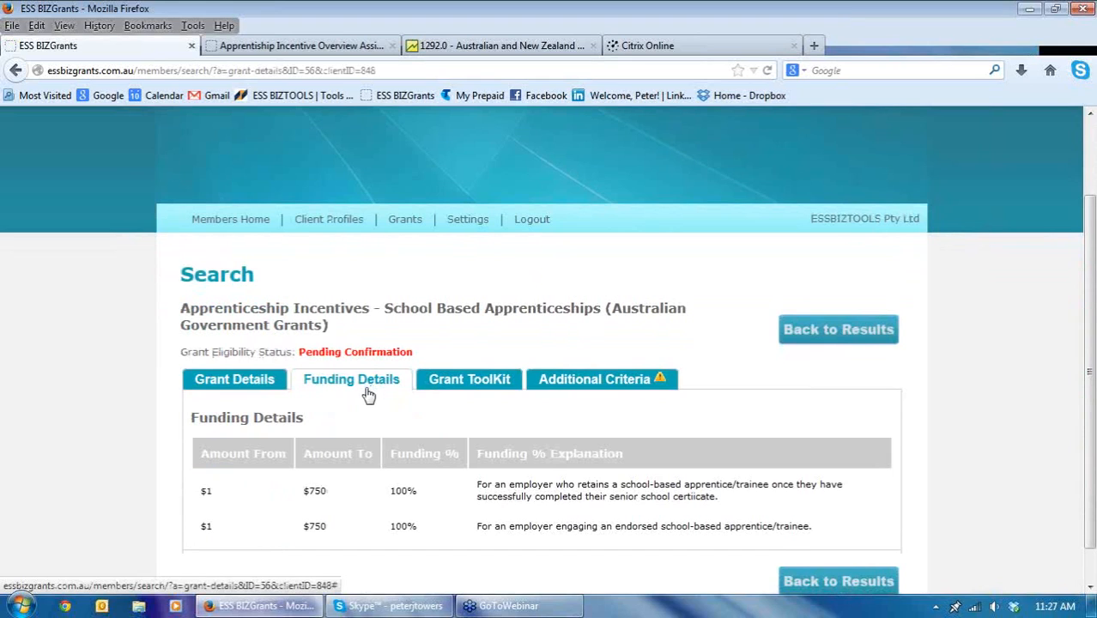
pyautogui.click(540, 394)
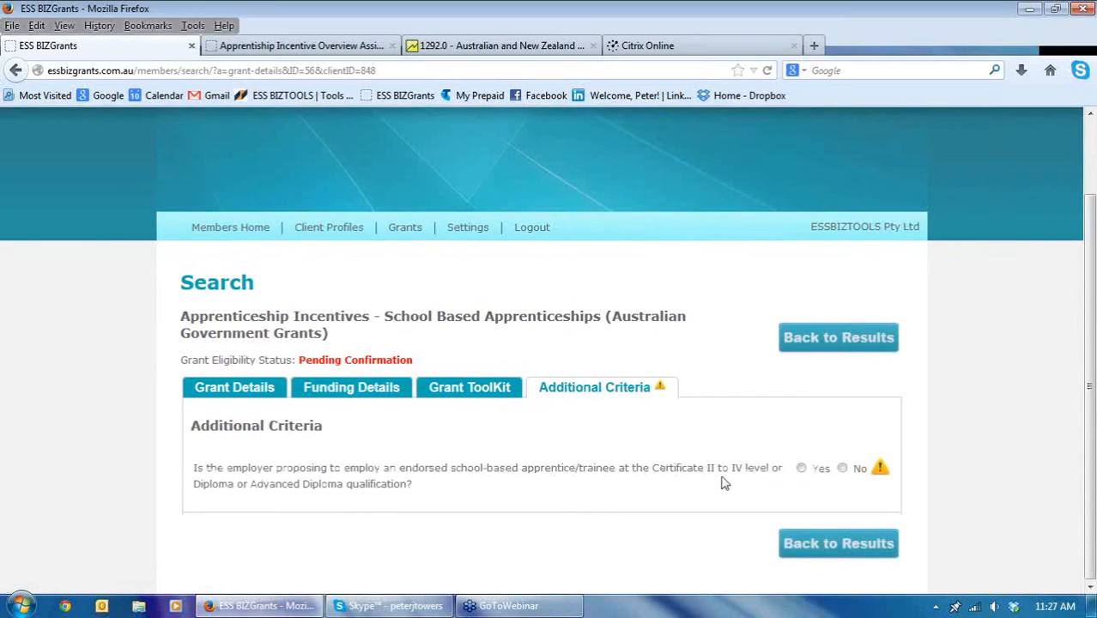
# - Return to the pending grants, open Apprenticeship Incentives - Existing Workers, and read its grant details
pyautogui.click(818, 340)
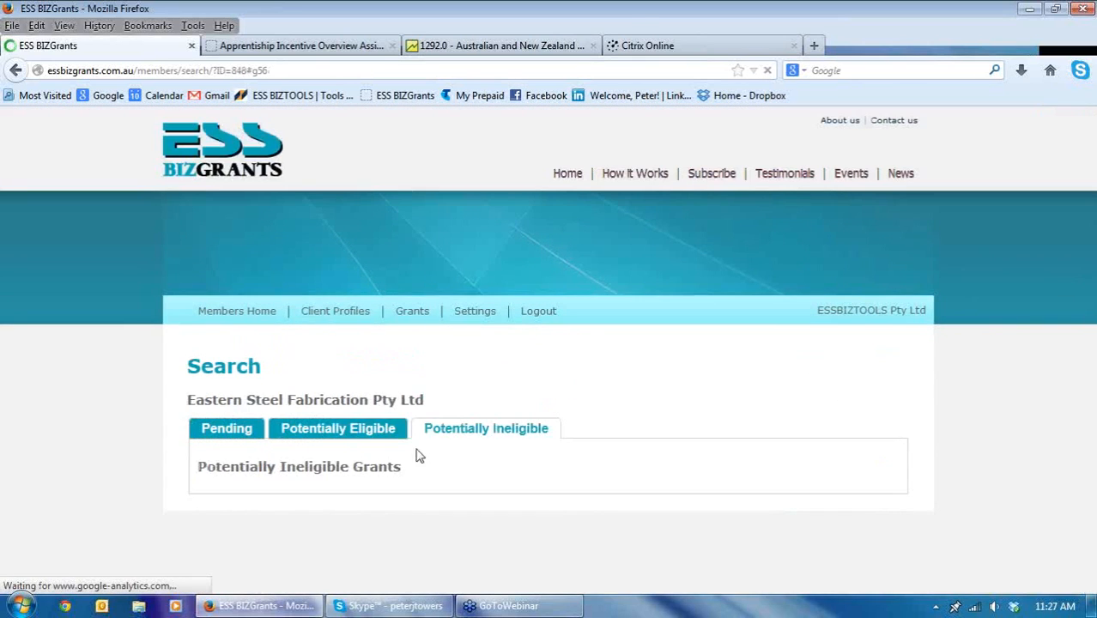
pyautogui.click(253, 434)
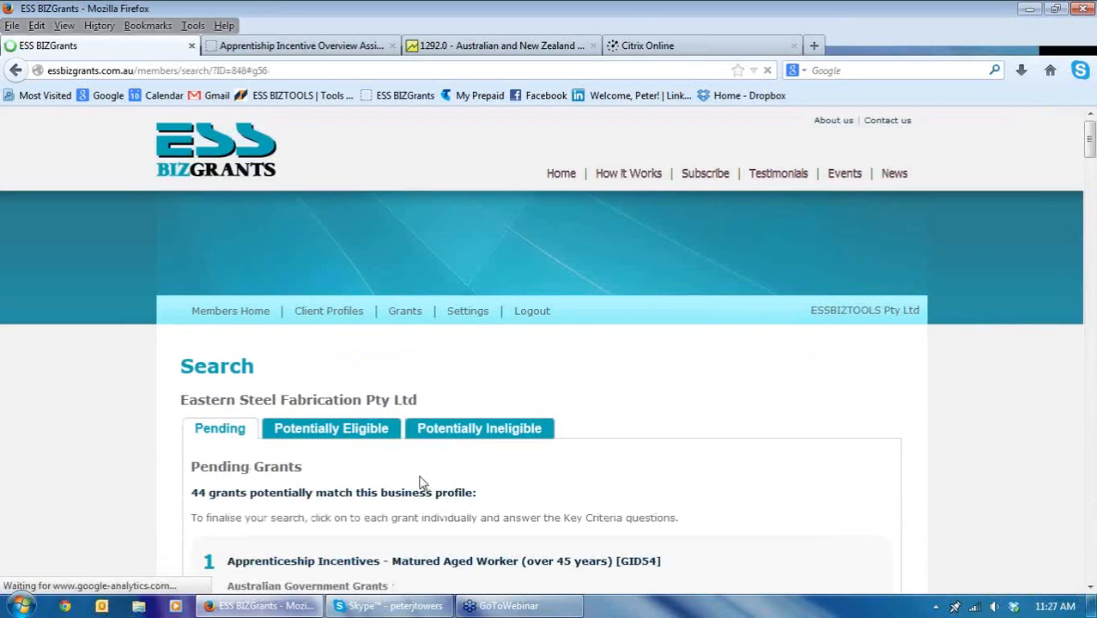
pyautogui.scroll(-10, 421, 483)
pyautogui.scroll(-2, 423, 483)
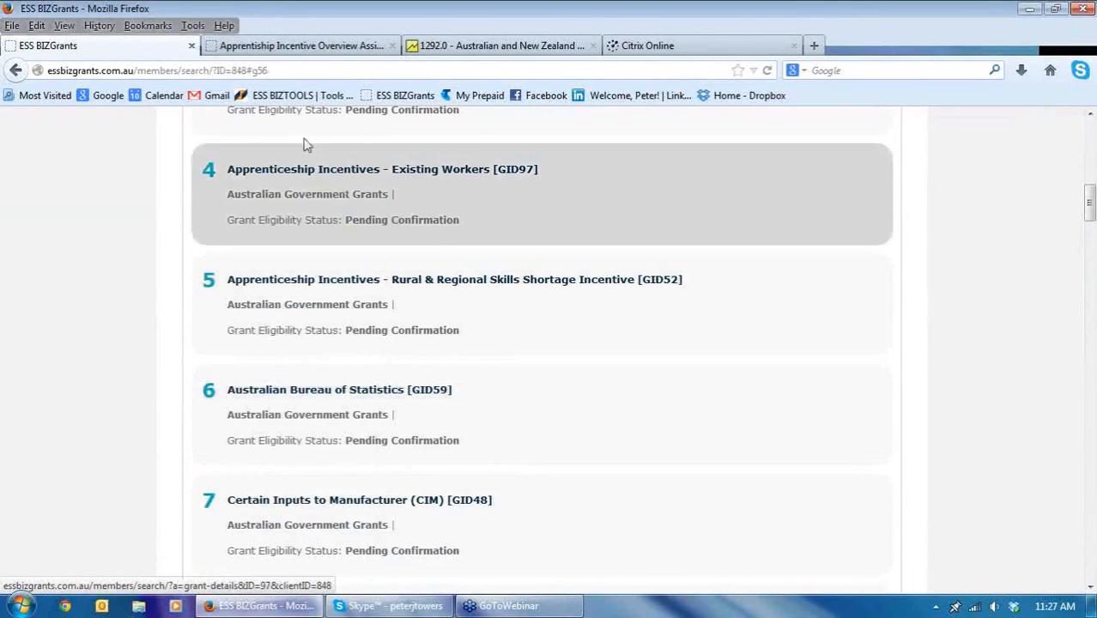
pyautogui.click(322, 198)
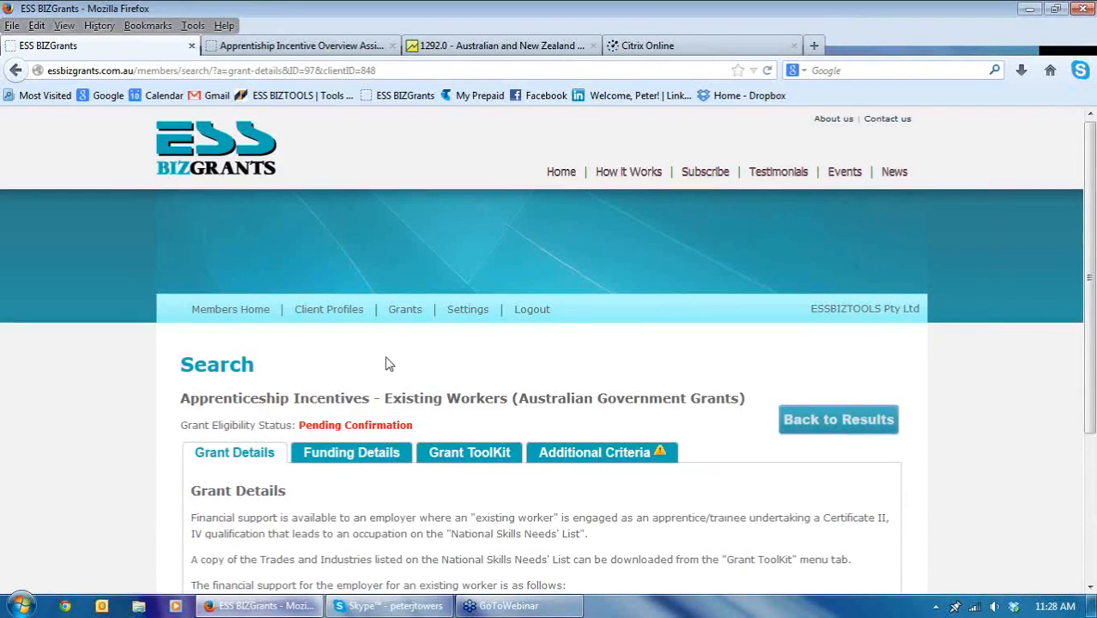
pyautogui.scroll(-2, 382, 358)
pyautogui.scroll(-1, 382, 358)
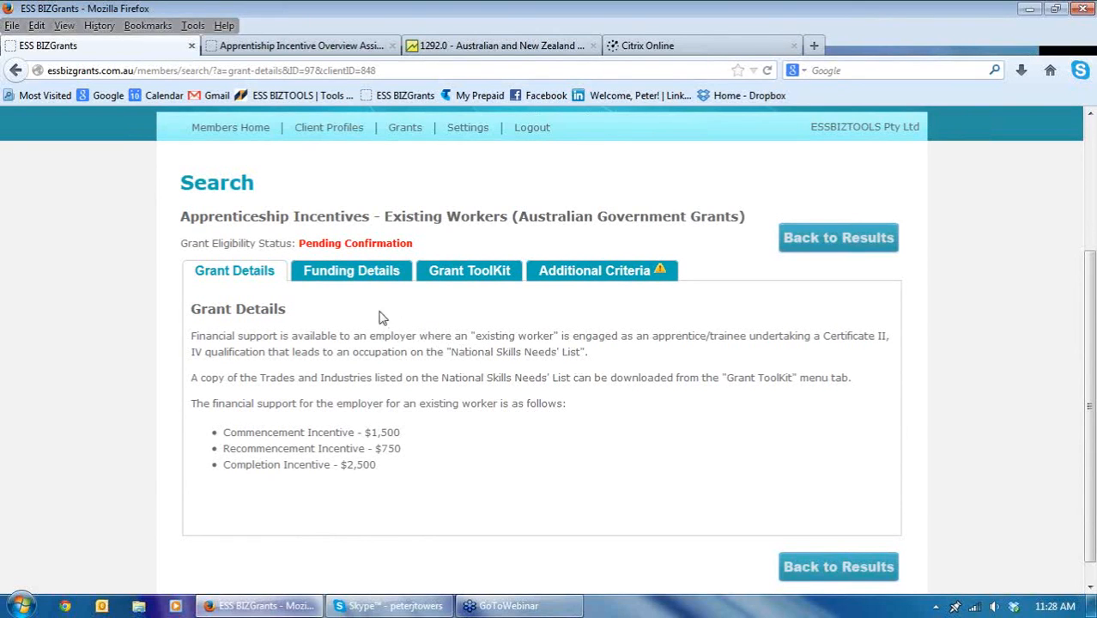
# - Open the National Skills Needs' List (Form 014-011A) from the Existing Workers grant toolkit and read through the trades on its first page
pyautogui.click(475, 271)
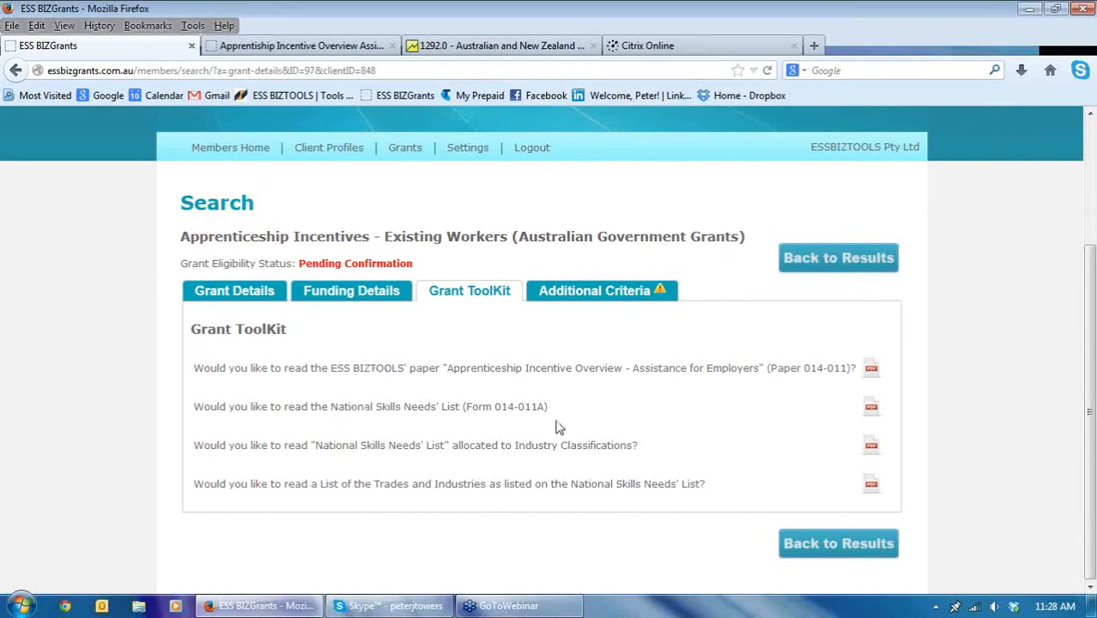
pyautogui.click(871, 408)
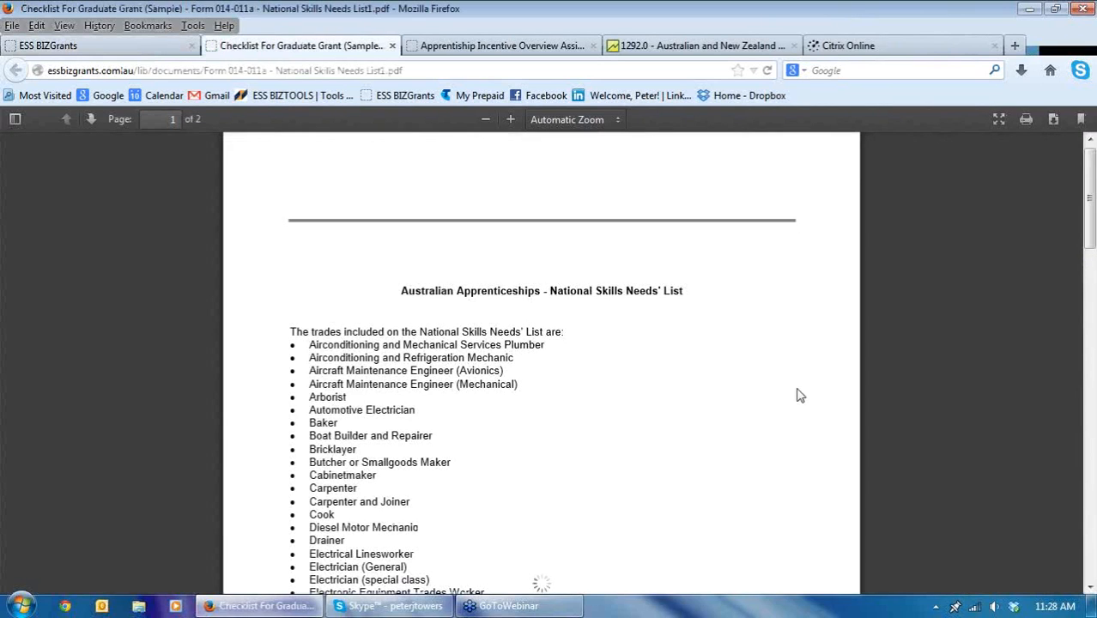
pyautogui.scroll(-1, 727, 382)
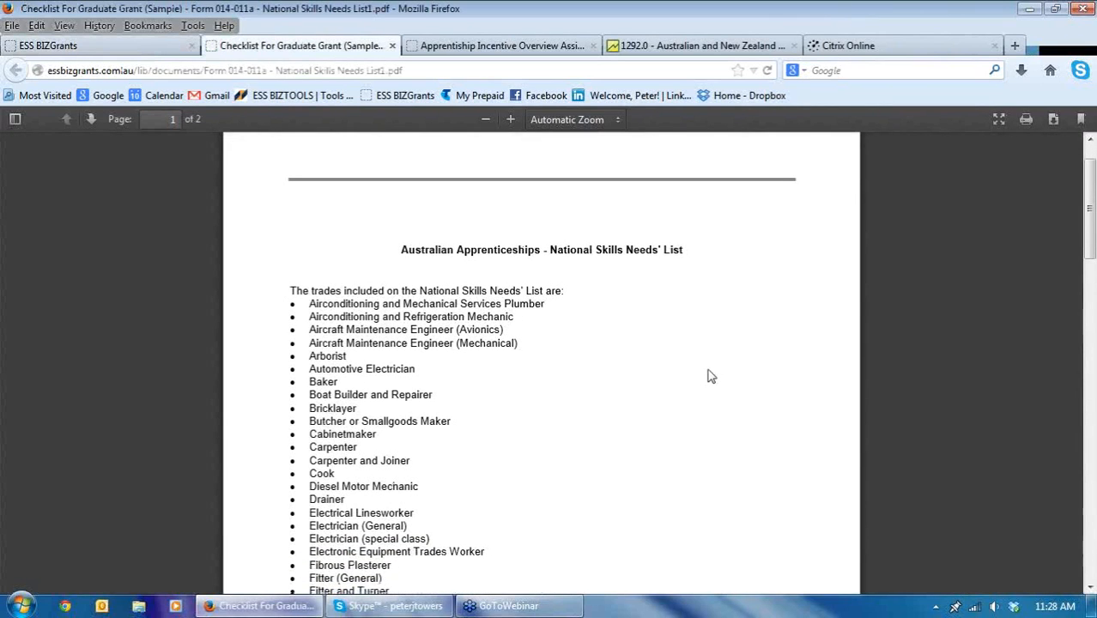
pyautogui.scroll(-1, 705, 376)
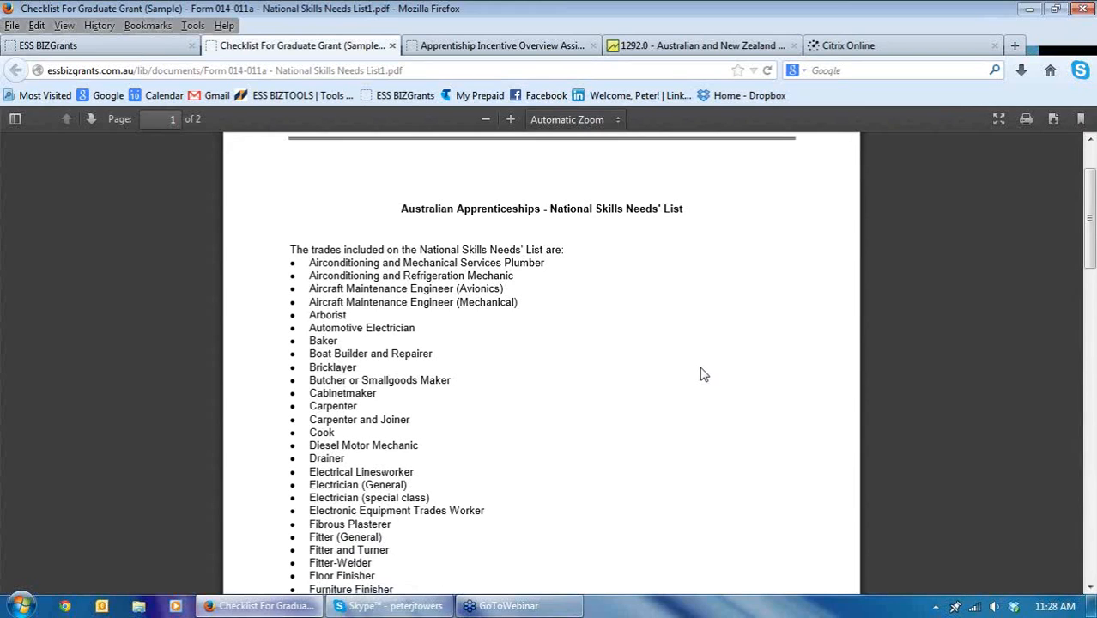
pyautogui.scroll(-1, 700, 374)
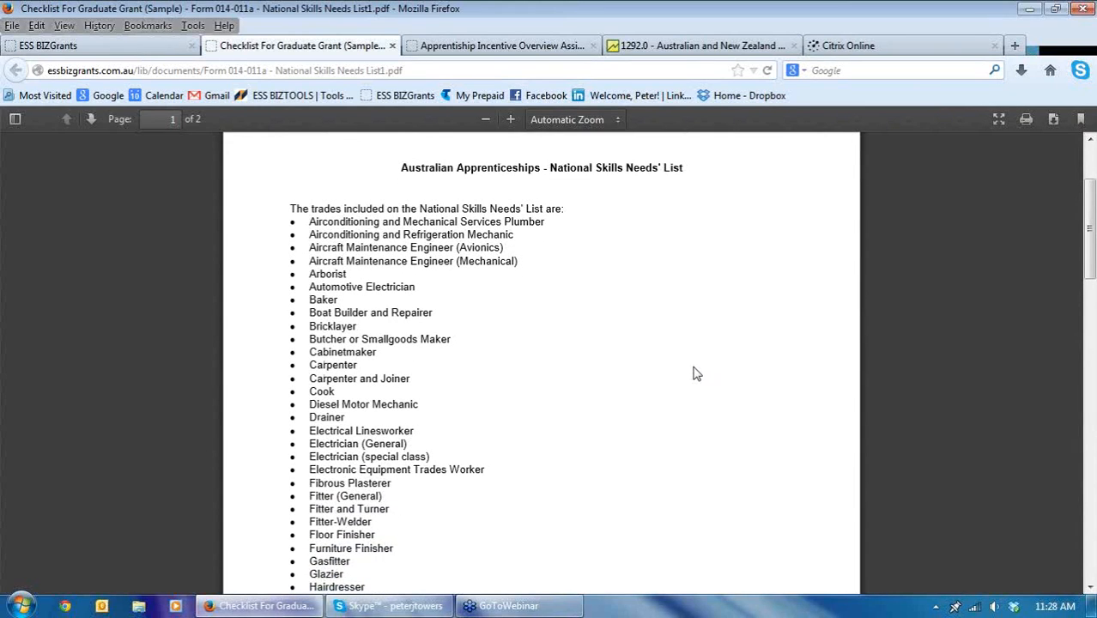
pyautogui.scroll(-2, 696, 374)
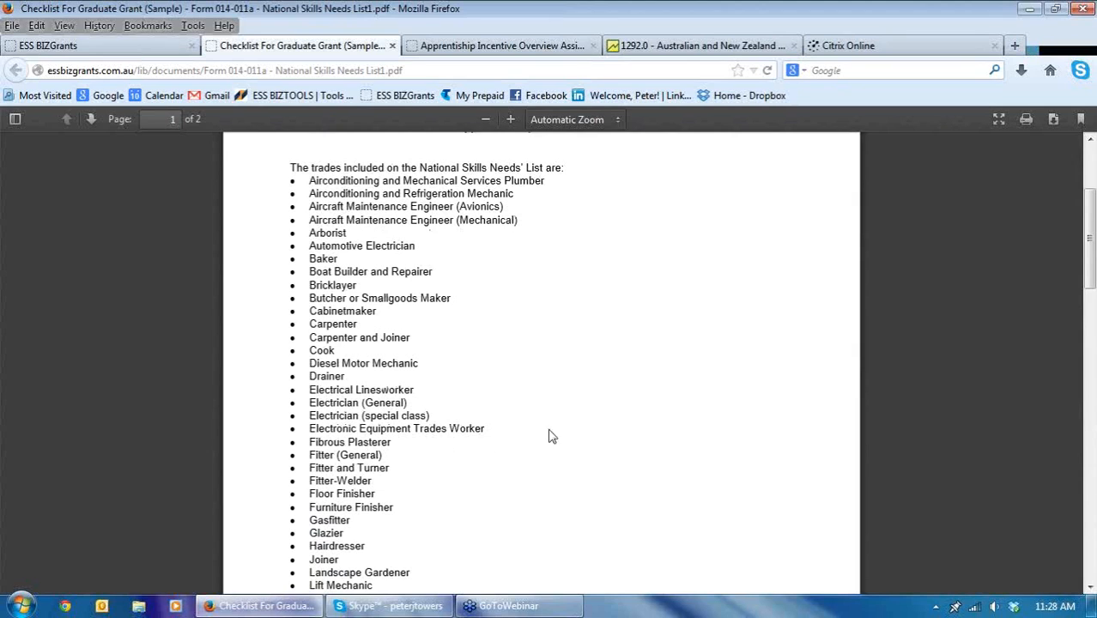
pyautogui.scroll(-2, 615, 388)
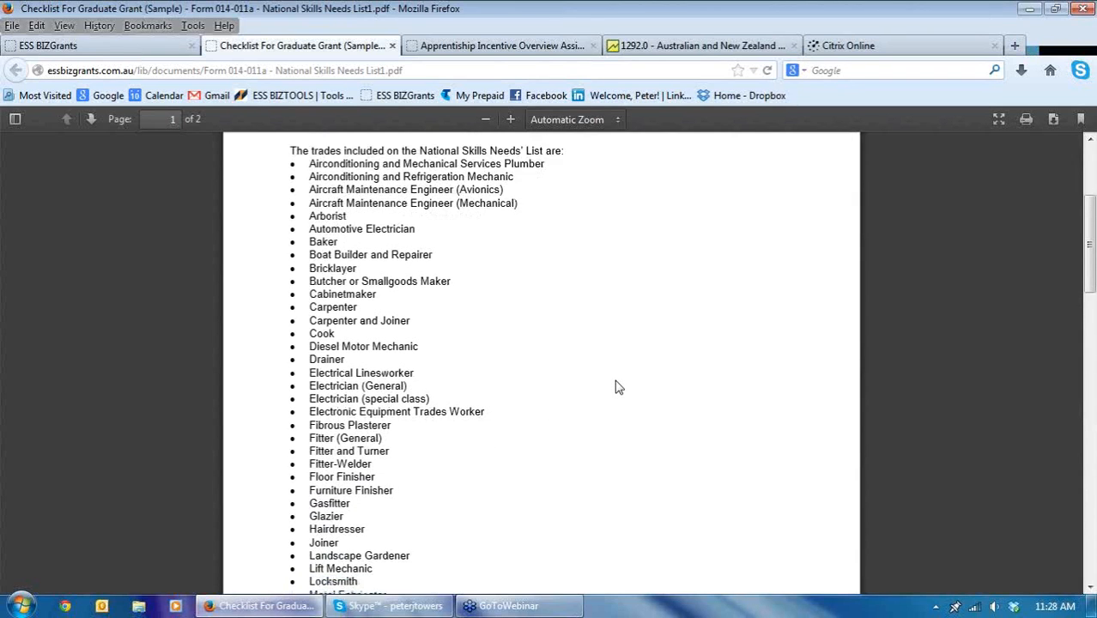
pyautogui.scroll(-2, 615, 388)
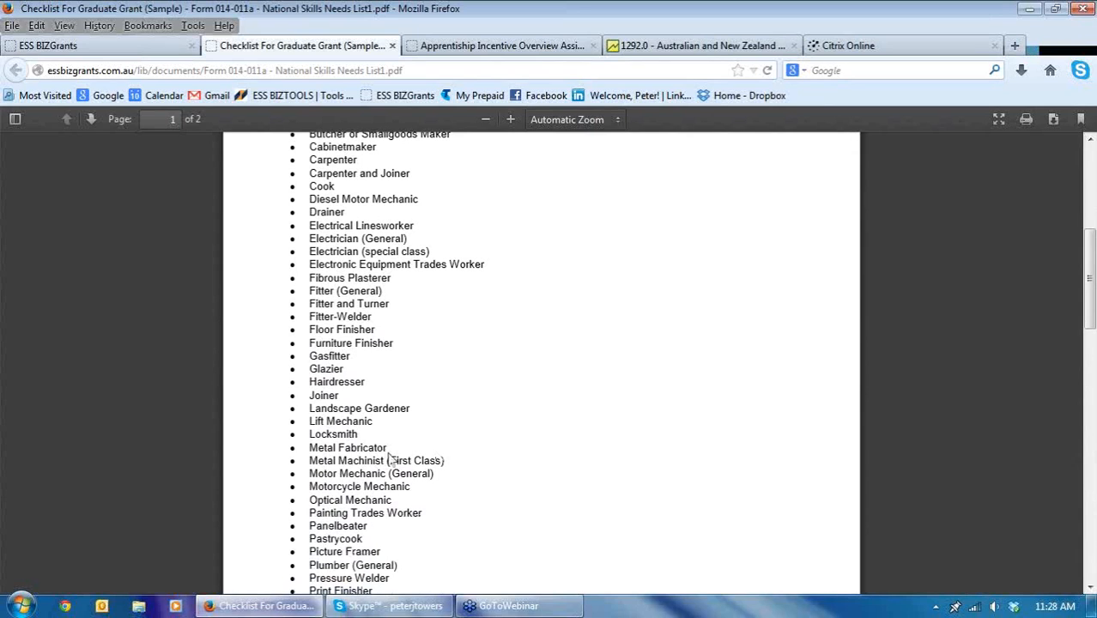
pyautogui.scroll(-2, 550, 439)
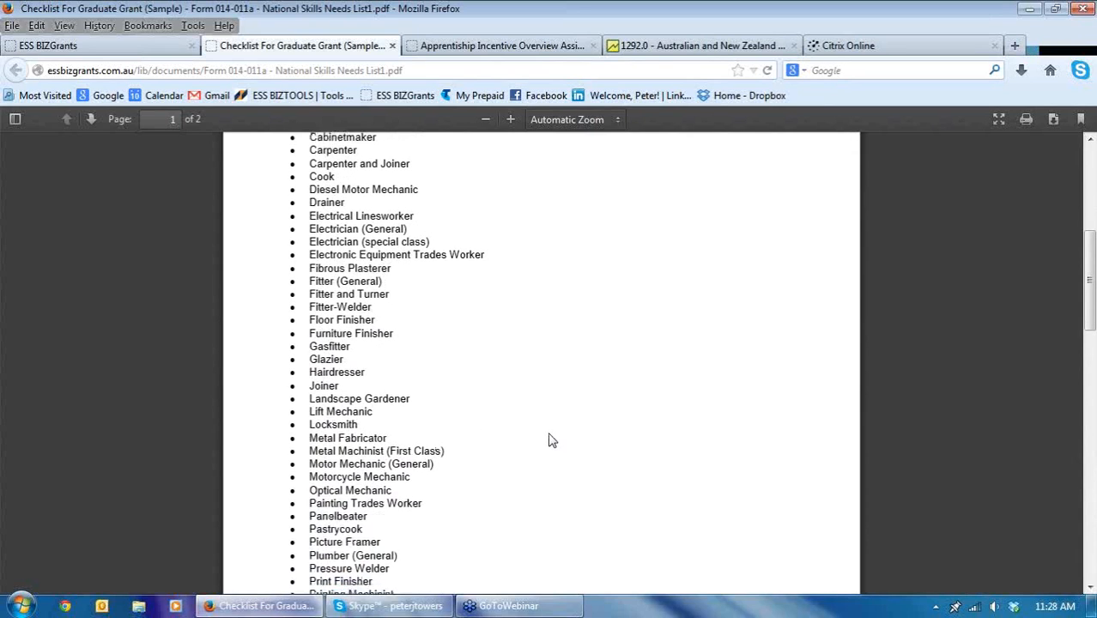
pyautogui.scroll(-1, 551, 437)
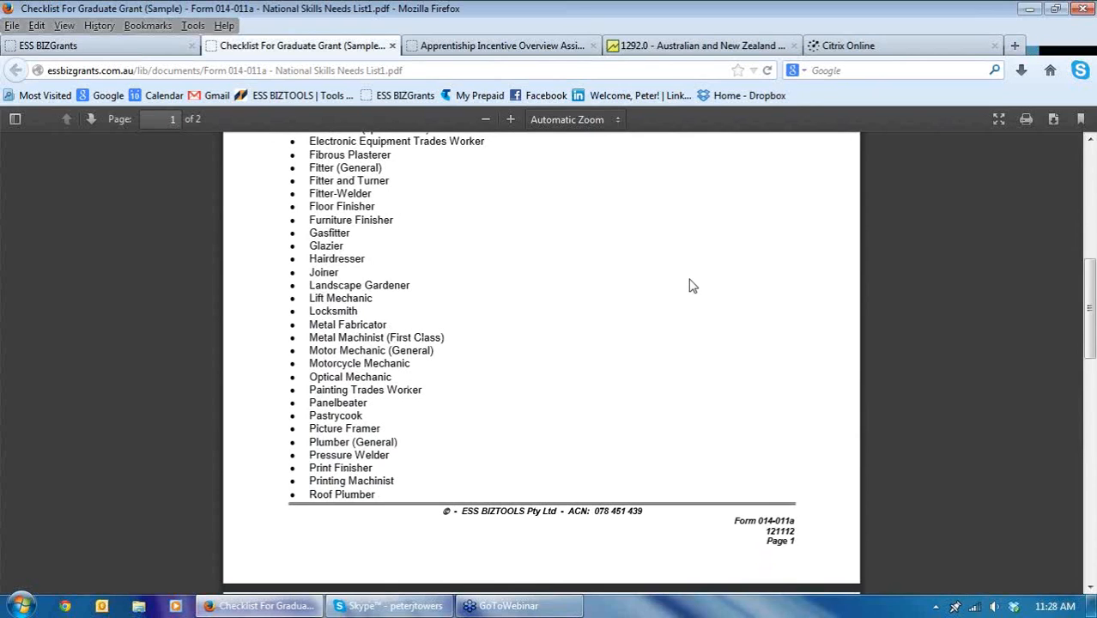
# - Go back from the form to the search results and browse the pending grants through the Clean Technology programs
pyautogui.click(73, 49)
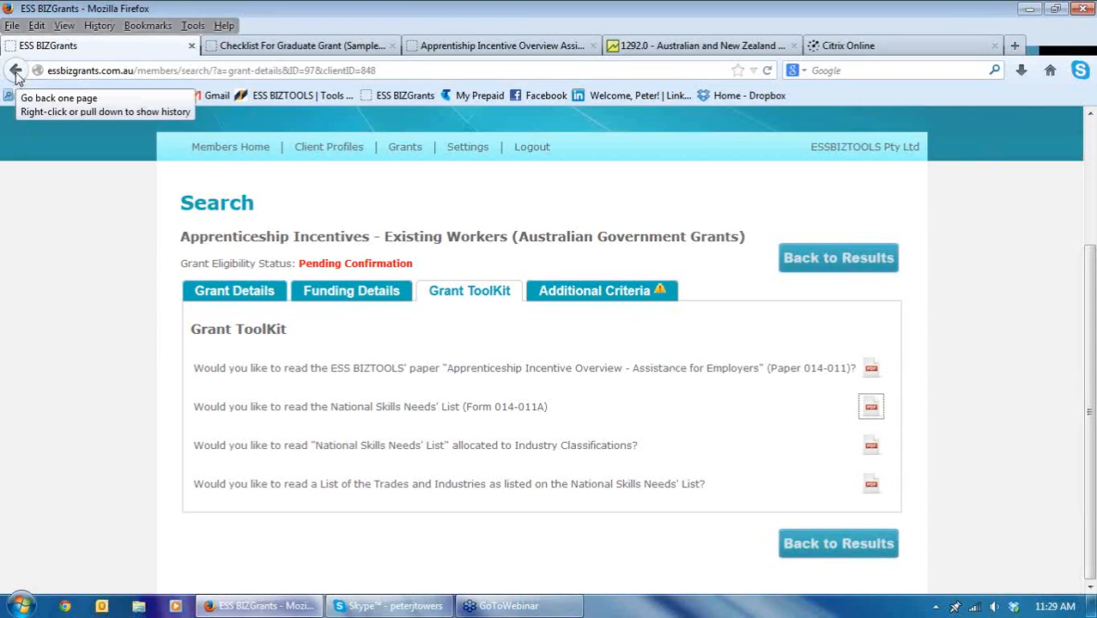
pyautogui.click(841, 262)
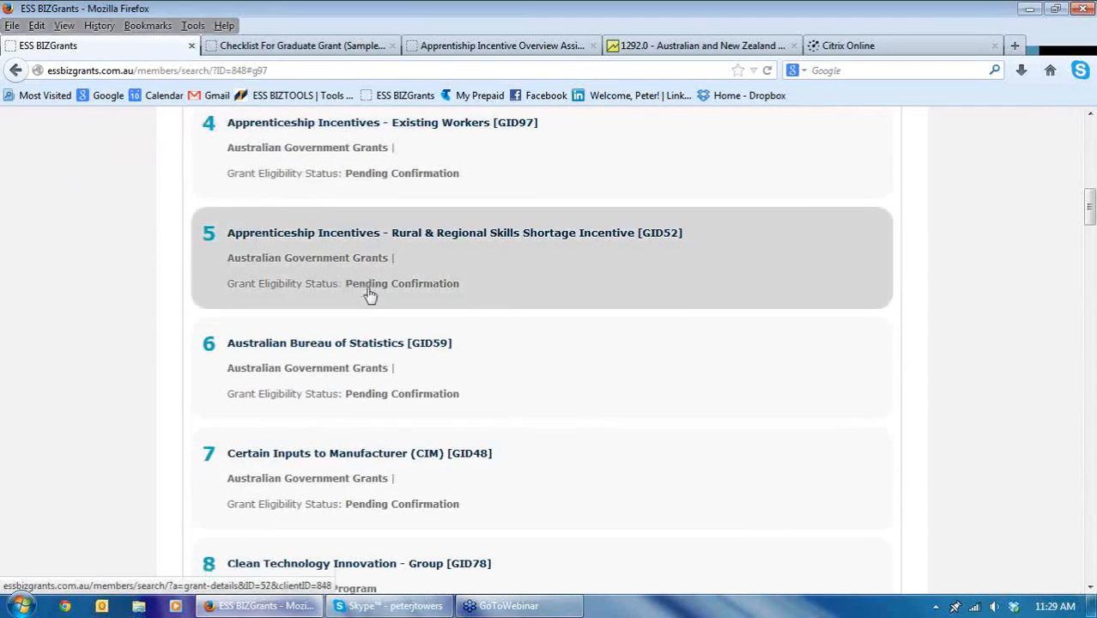
pyautogui.scroll(-5, 397, 279)
pyautogui.scroll(-3, 403, 281)
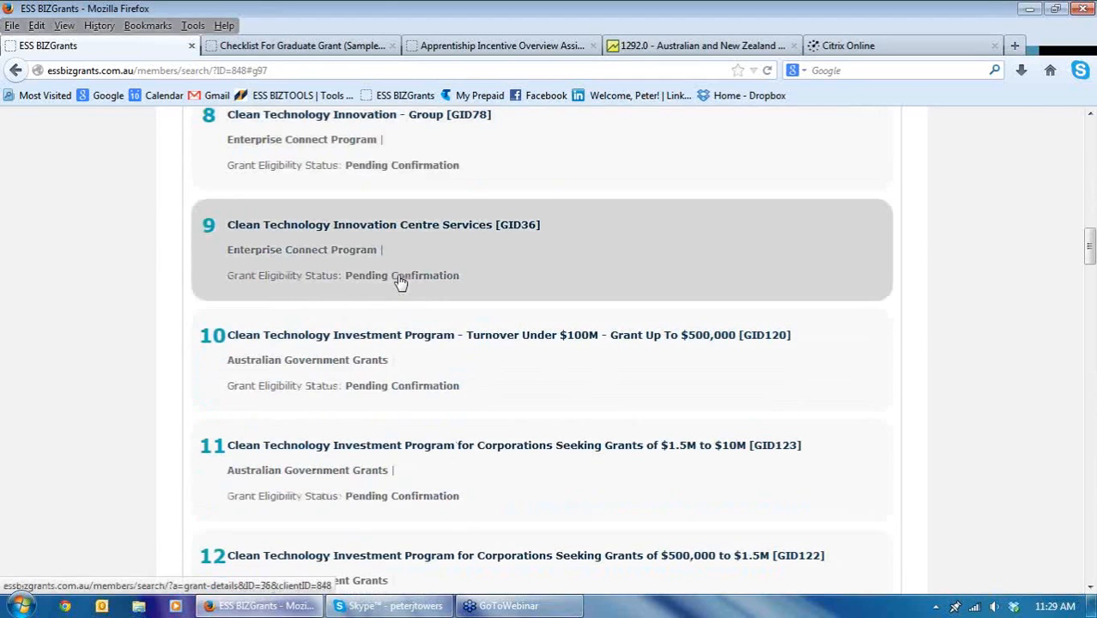
pyautogui.scroll(-2, 399, 282)
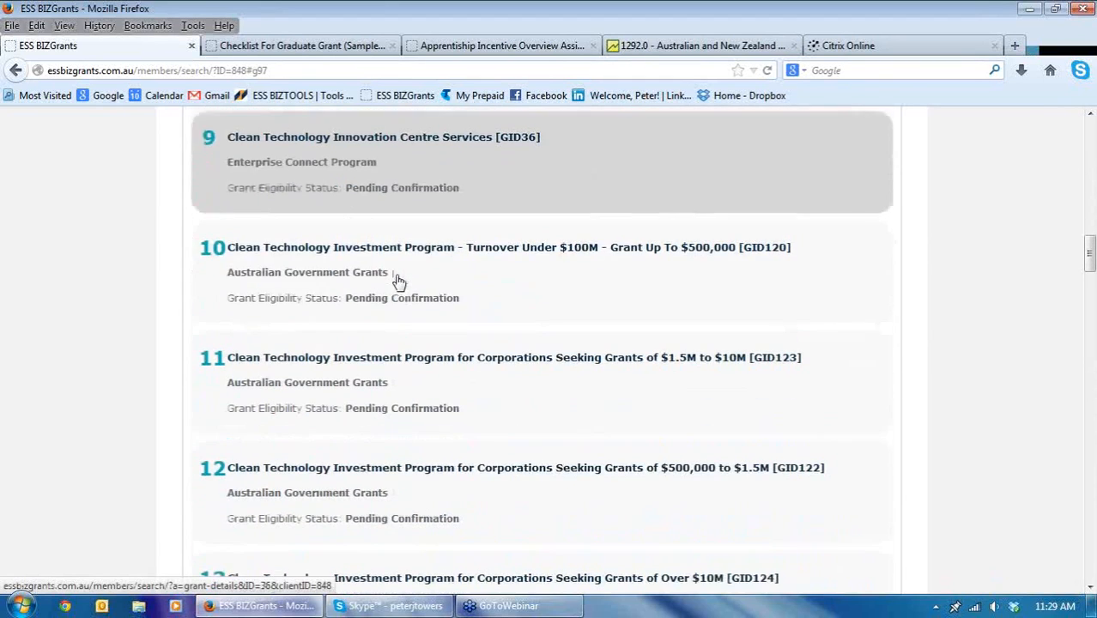
pyautogui.scroll(-2, 392, 283)
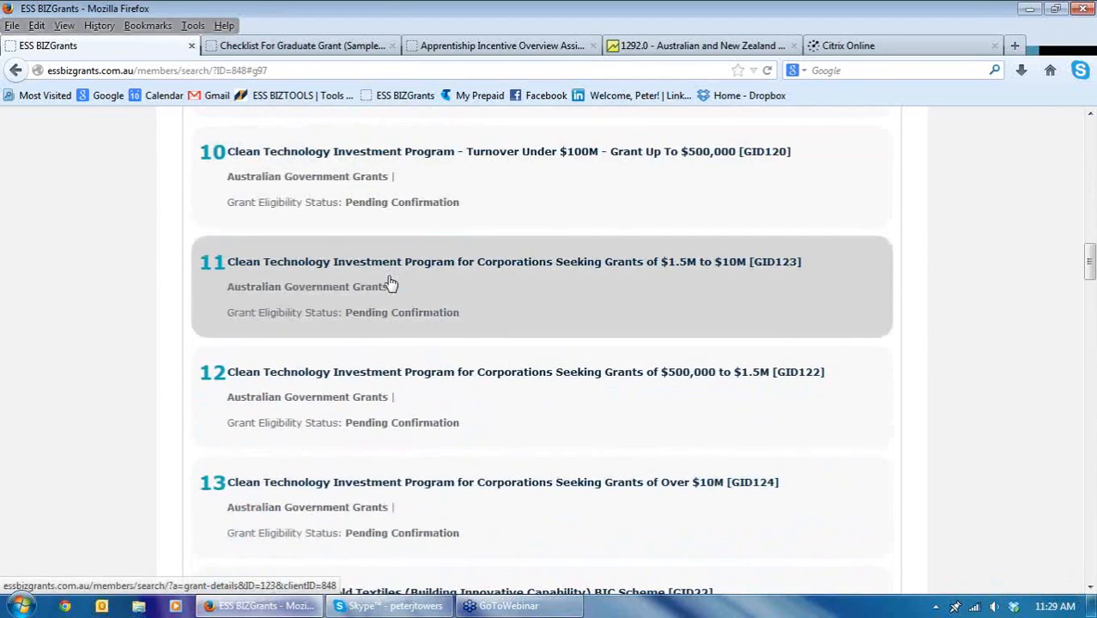
pyautogui.scroll(-2, 388, 284)
pyautogui.scroll(-2, 383, 286)
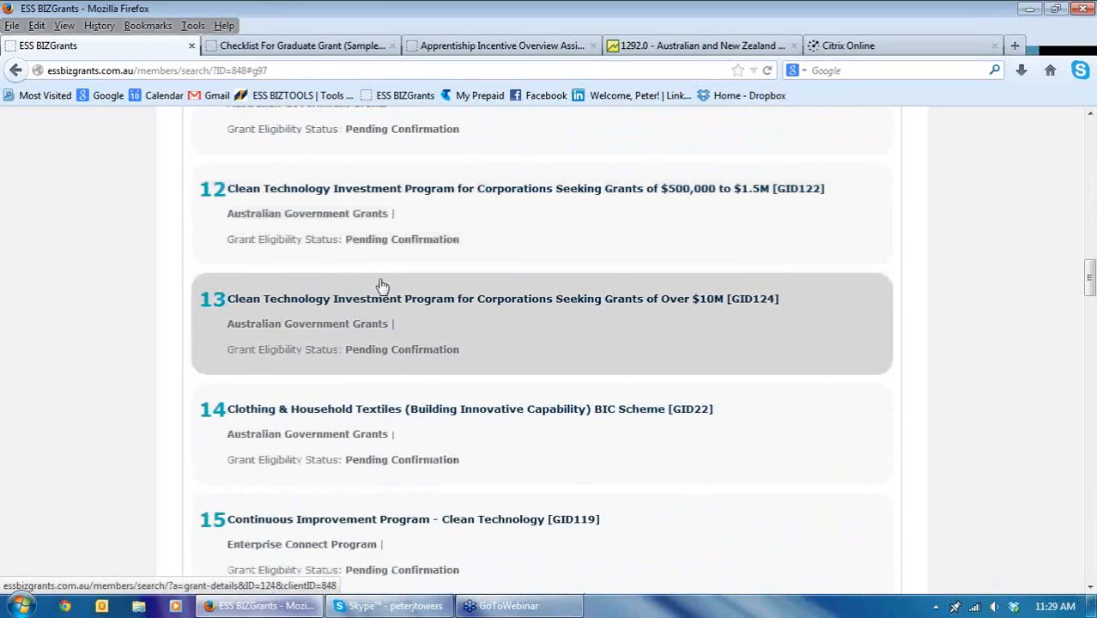
pyautogui.scroll(-2, 378, 288)
pyautogui.scroll(-2, 372, 289)
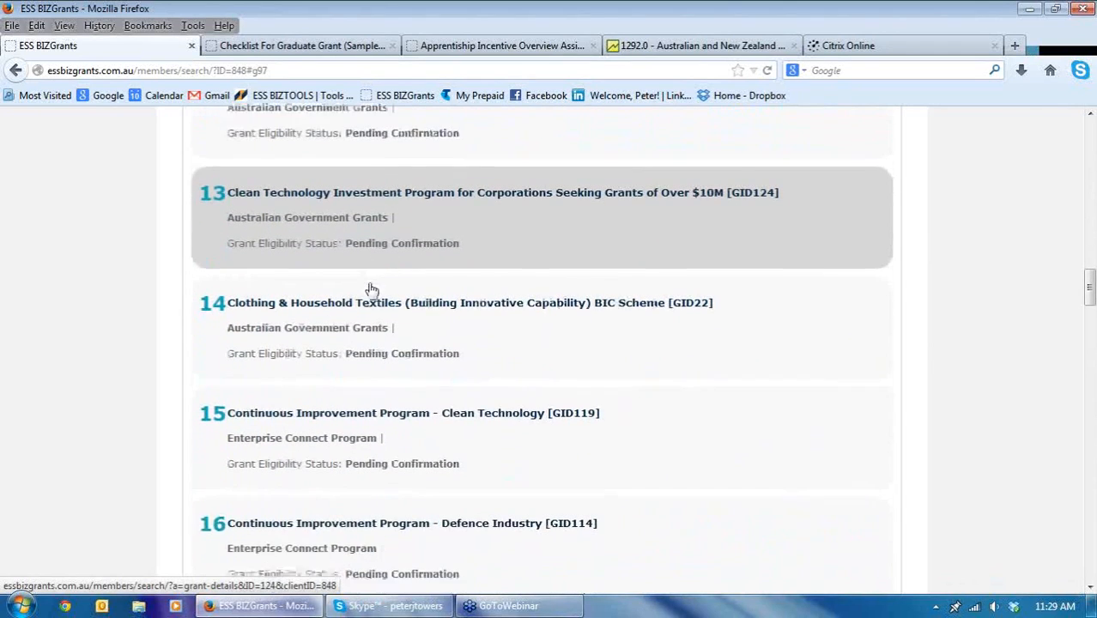
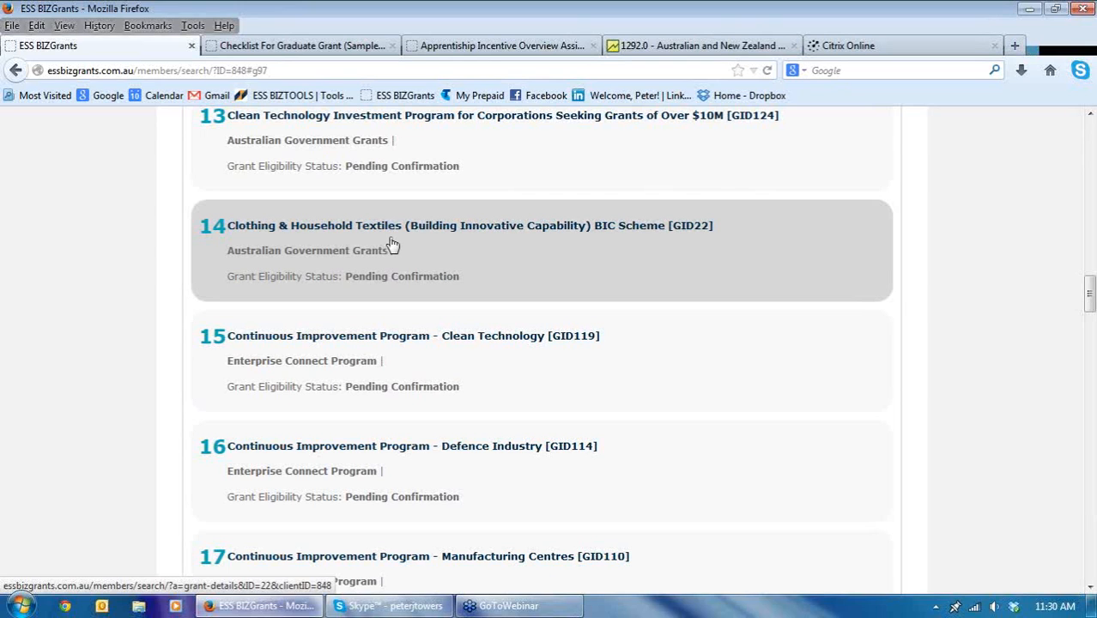
# - Browse further down the pending grants and open Continuous Improvement Program - Manufacturing Centres
pyautogui.scroll(-2, 392, 245)
pyautogui.scroll(-3, 391, 245)
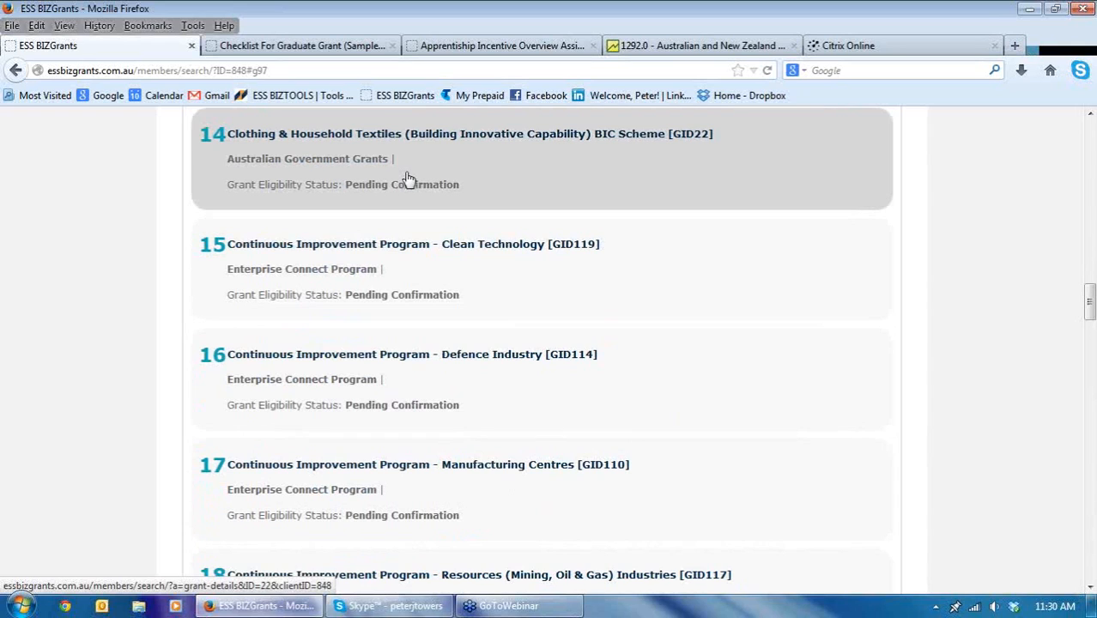
pyautogui.scroll(-5, 407, 178)
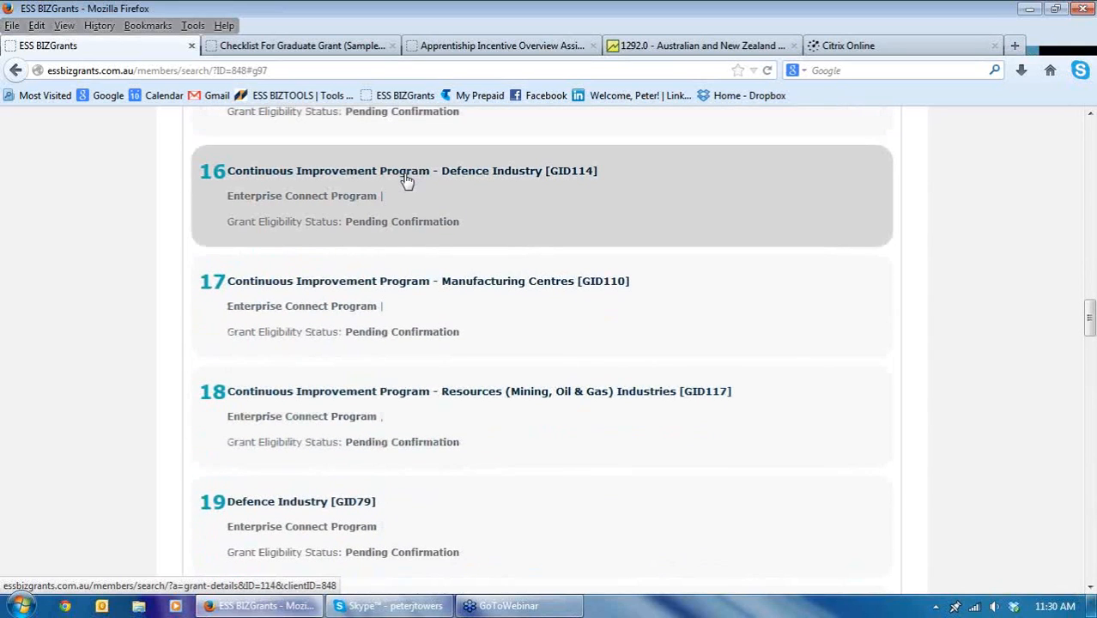
pyautogui.scroll(-2, 408, 180)
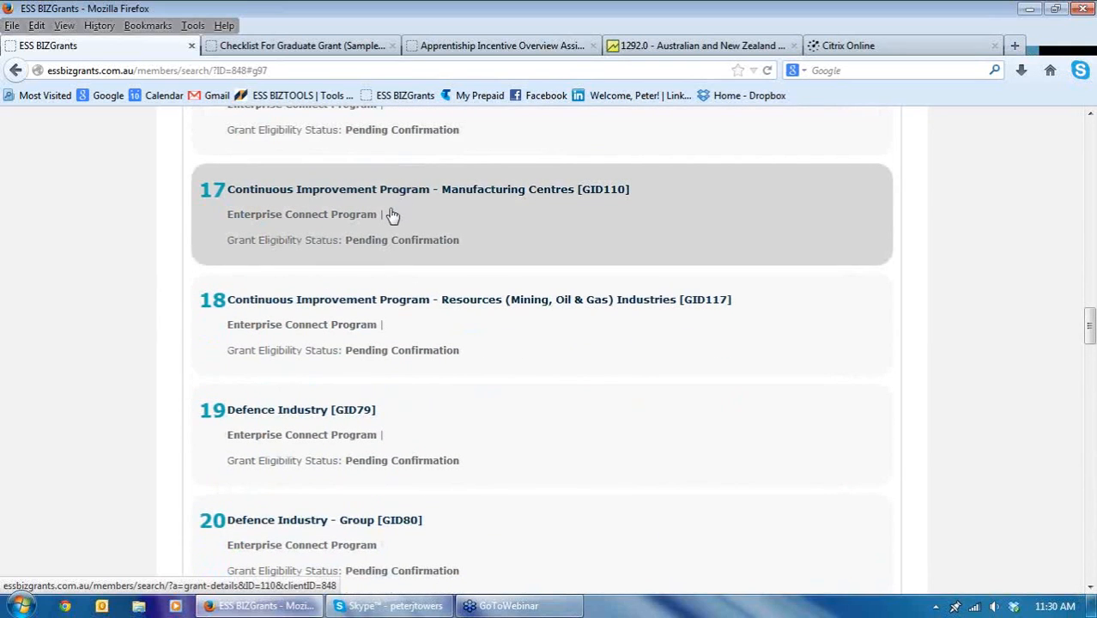
pyautogui.click(392, 215)
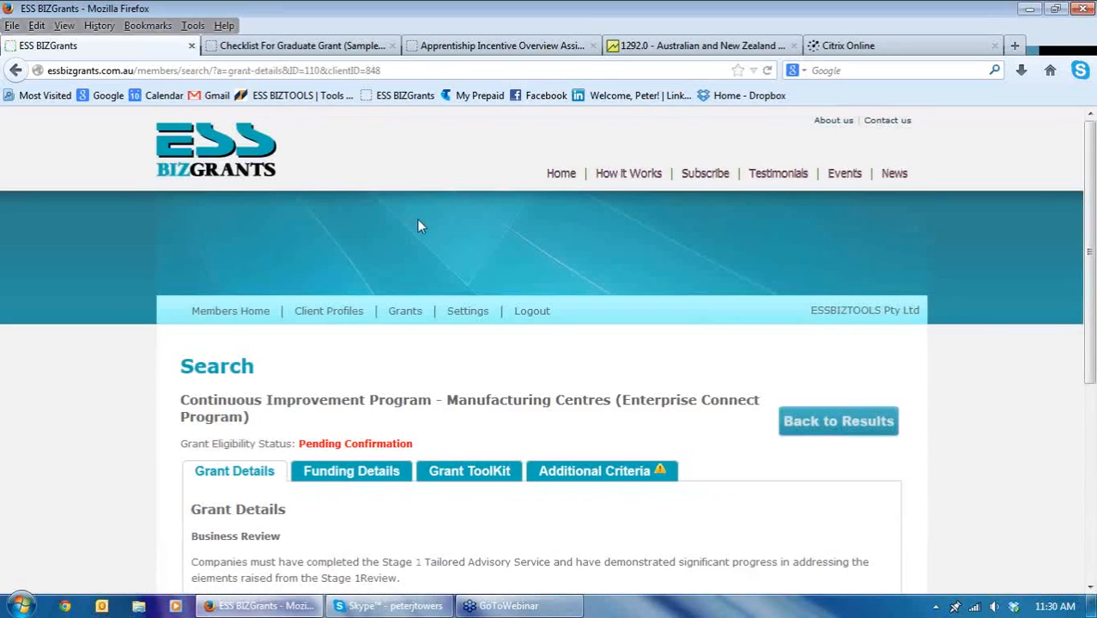
# - Read the grant details, funding details and toolkit of the Continuous Improvement Program - Manufacturing Centres grant
pyautogui.scroll(-5, 423, 223)
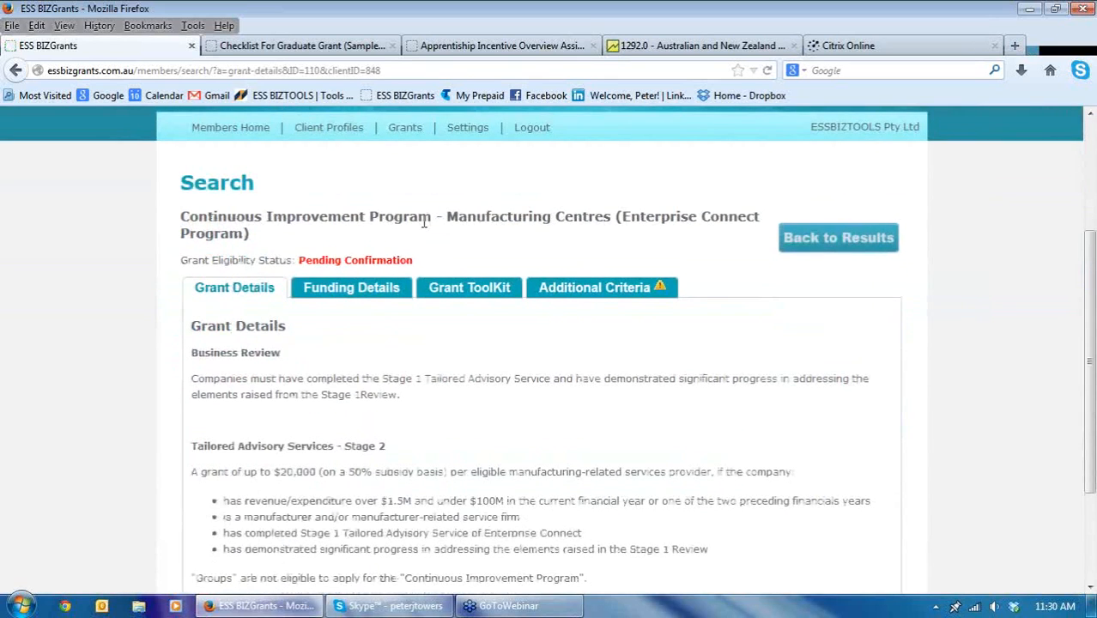
pyautogui.scroll(-1, 423, 221)
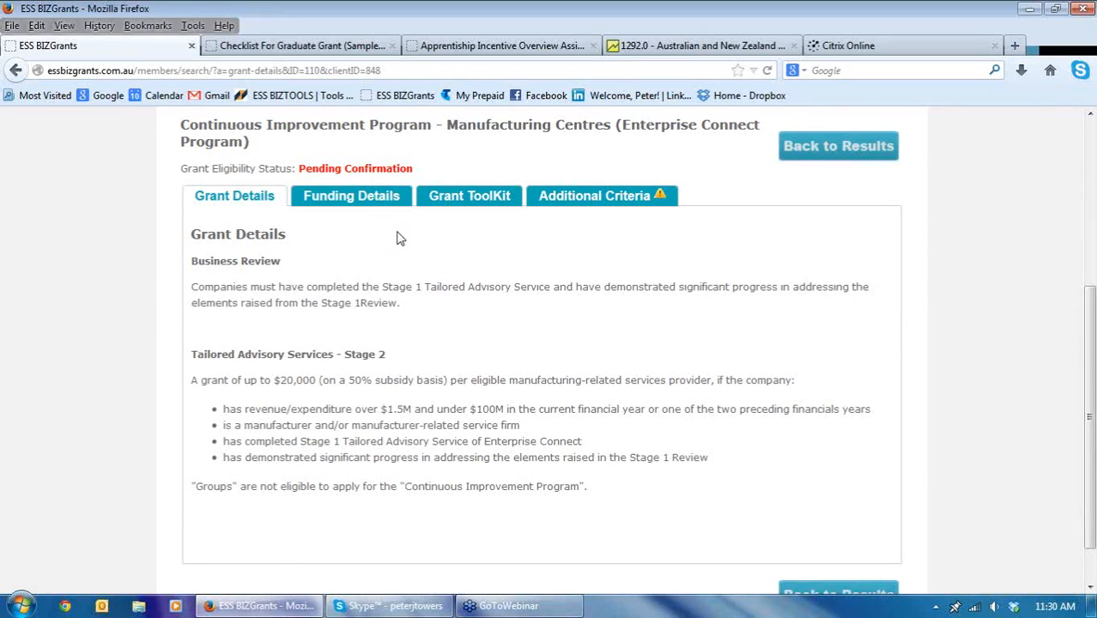
pyautogui.click(359, 202)
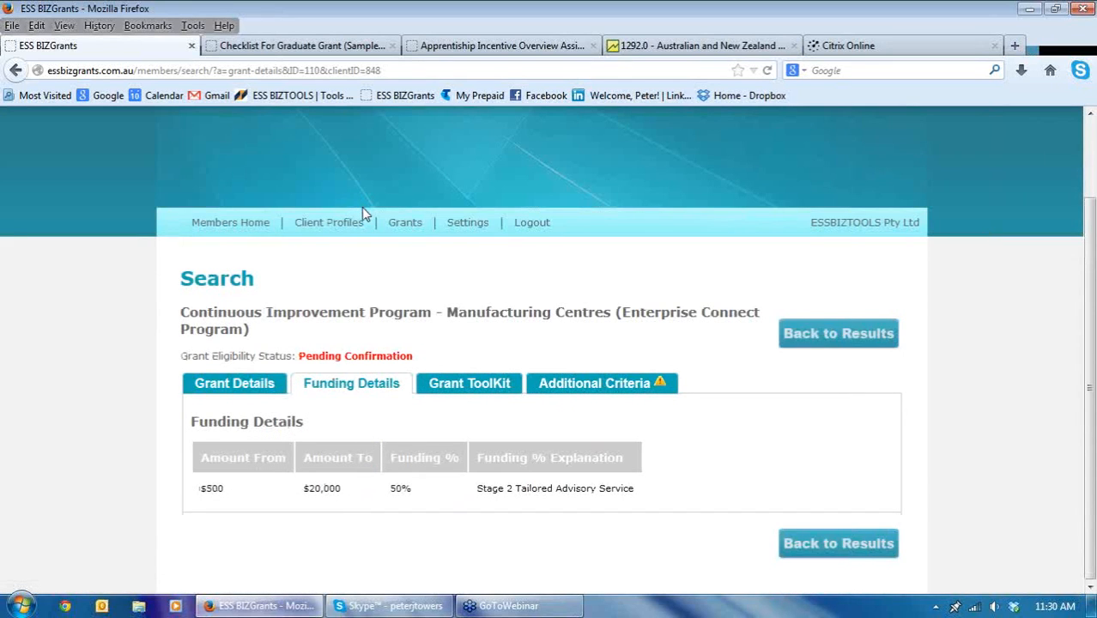
pyautogui.click(472, 385)
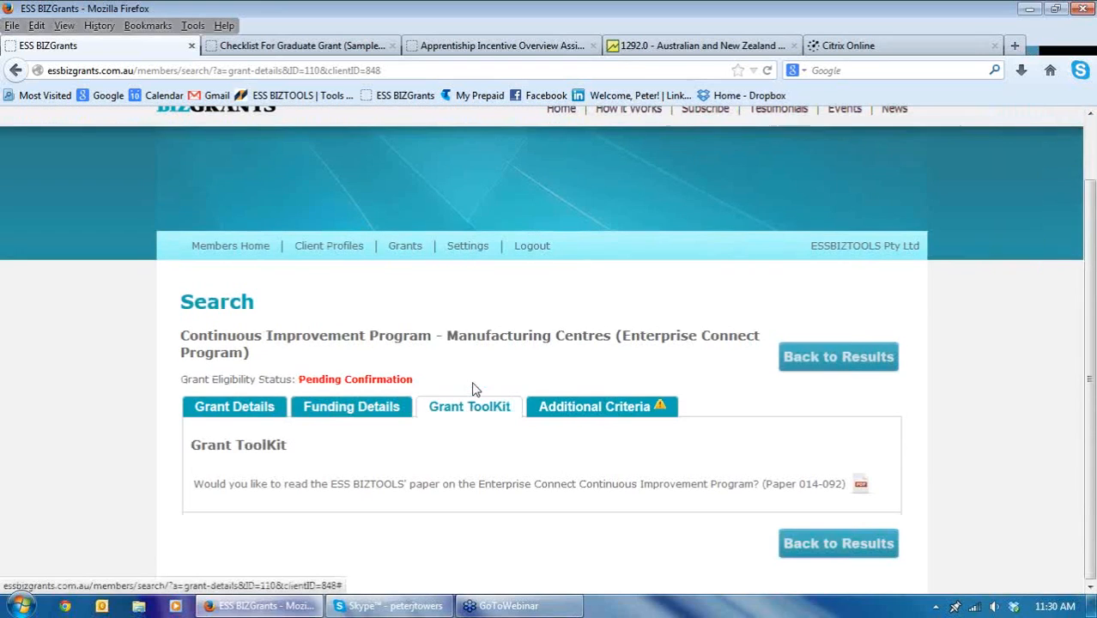
# - Answer Yes to both additional criteria for the Manufacturing Centres grant and show its application link
pyautogui.click(611, 412)
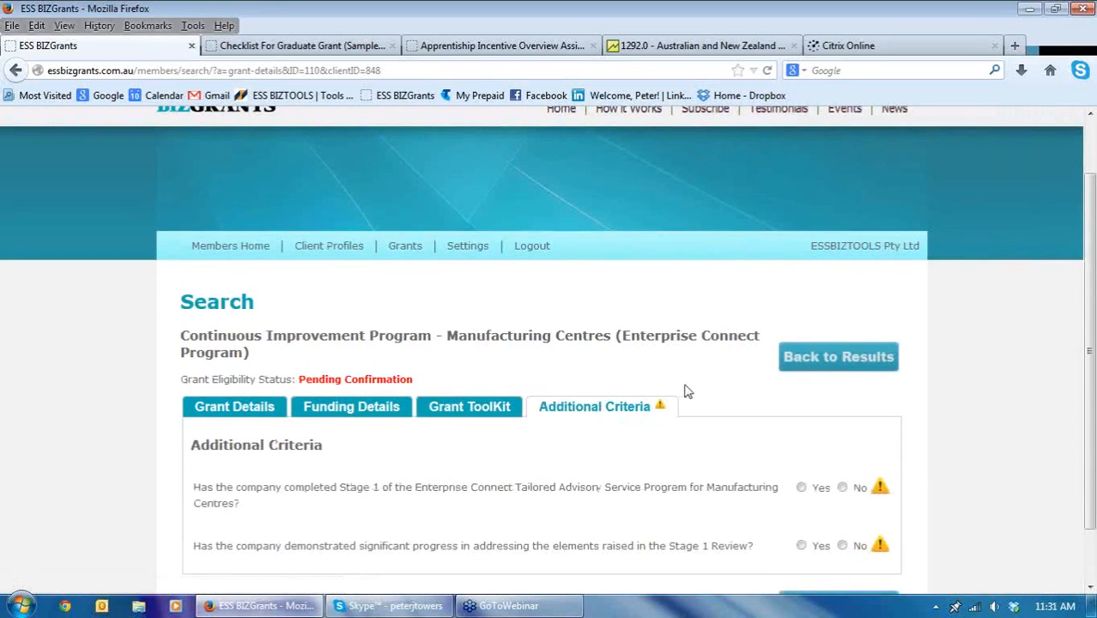
pyautogui.scroll(-2, 691, 388)
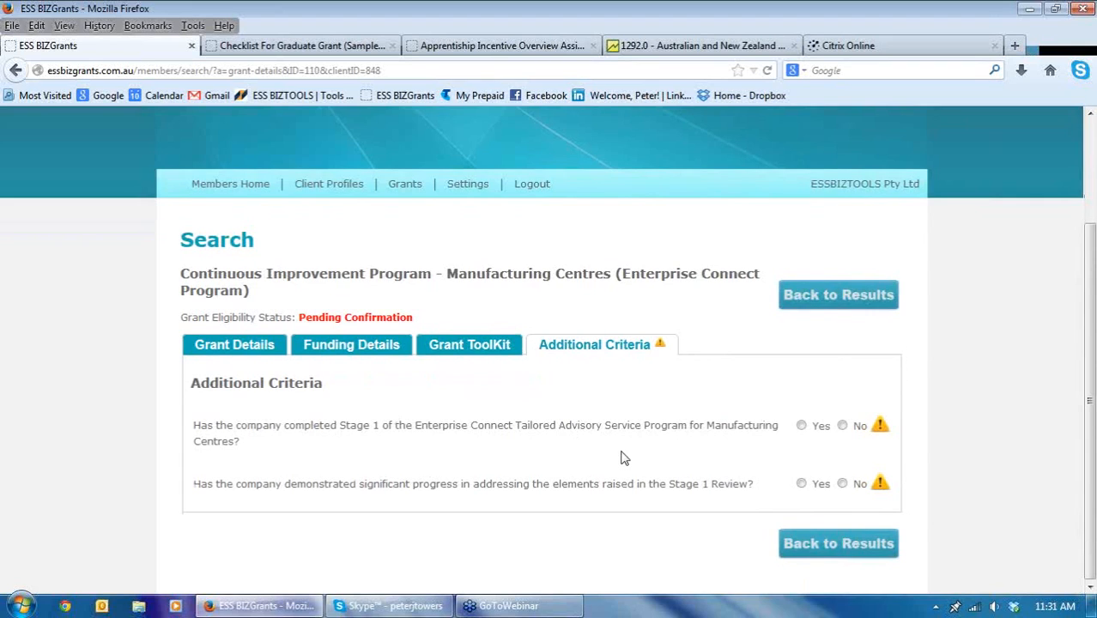
pyautogui.click(802, 427)
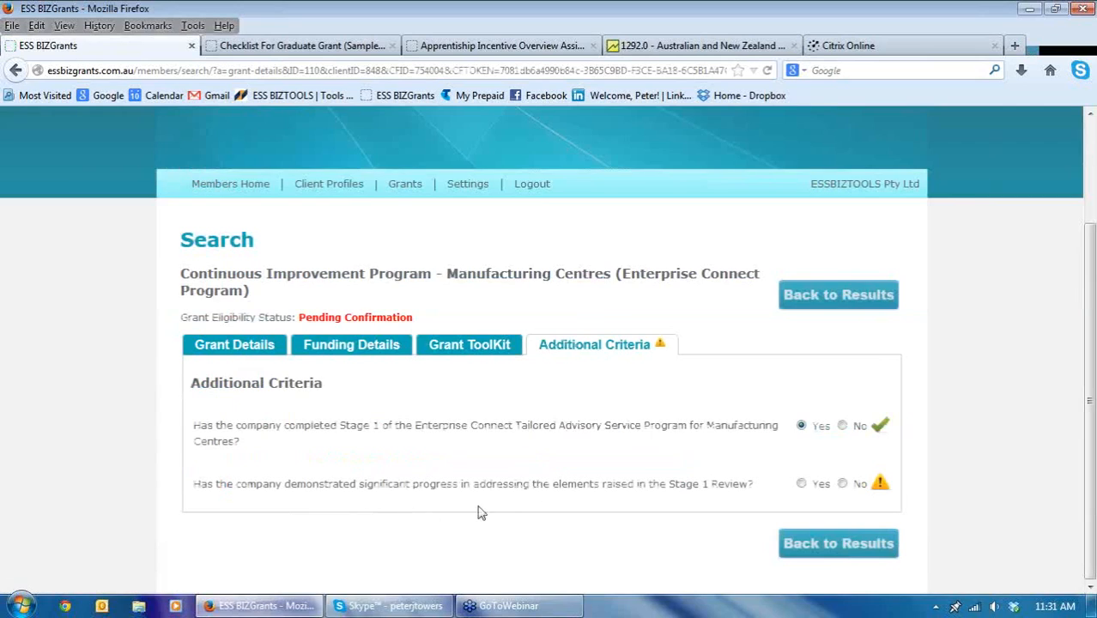
pyautogui.click(801, 484)
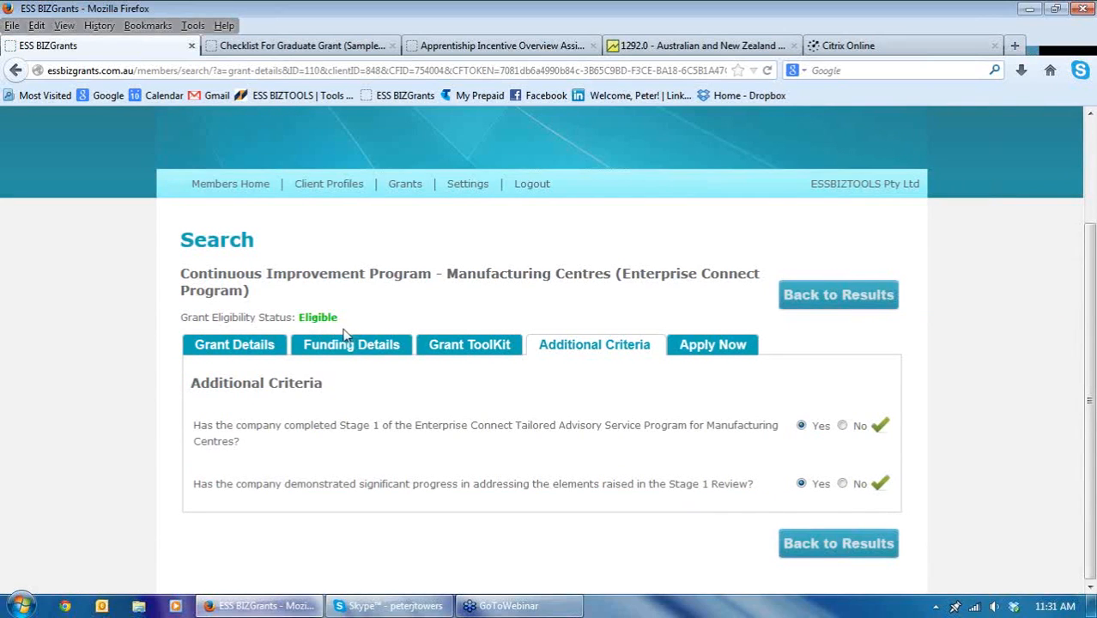
pyautogui.click(711, 345)
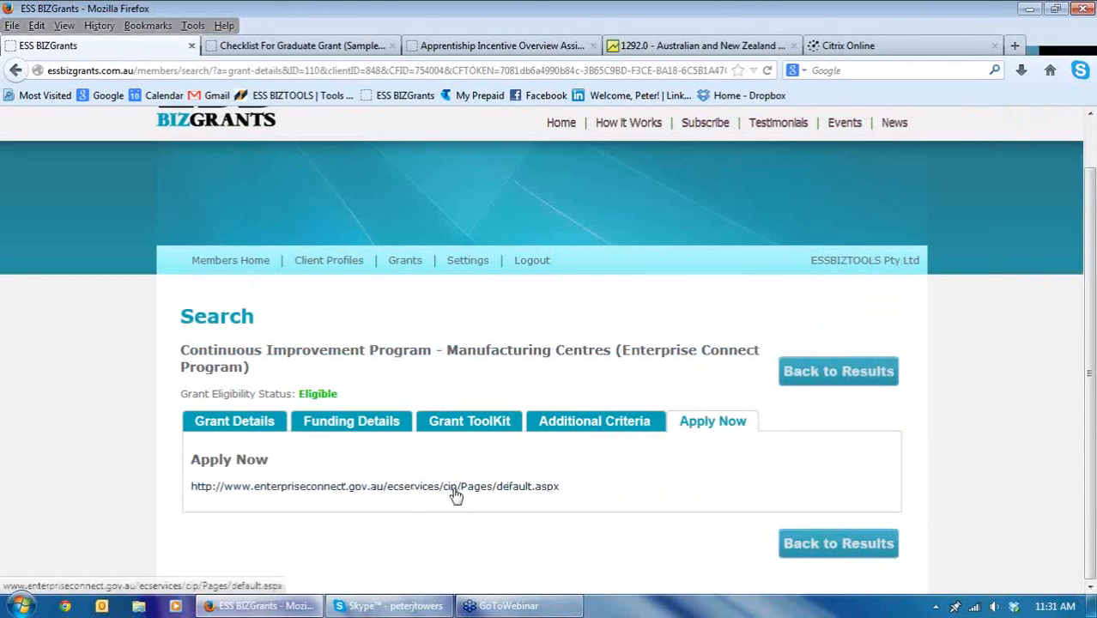
# - Return to the search results for Eastern Steel Fabrication Pty Ltd and review the potentially eligible grants
pyautogui.click(829, 372)
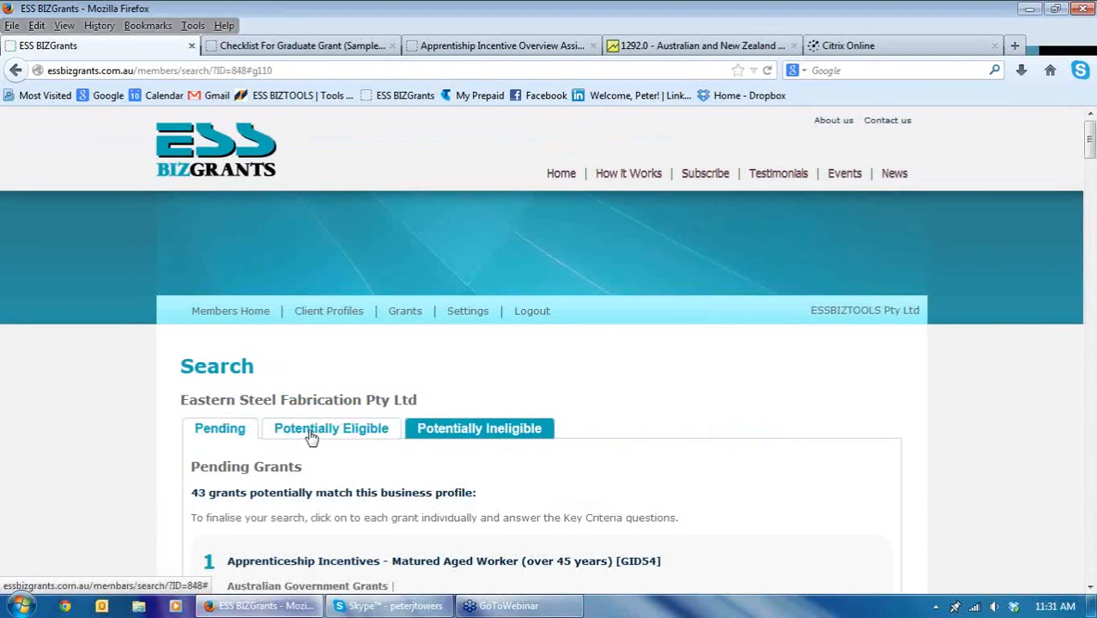
pyautogui.click(324, 428)
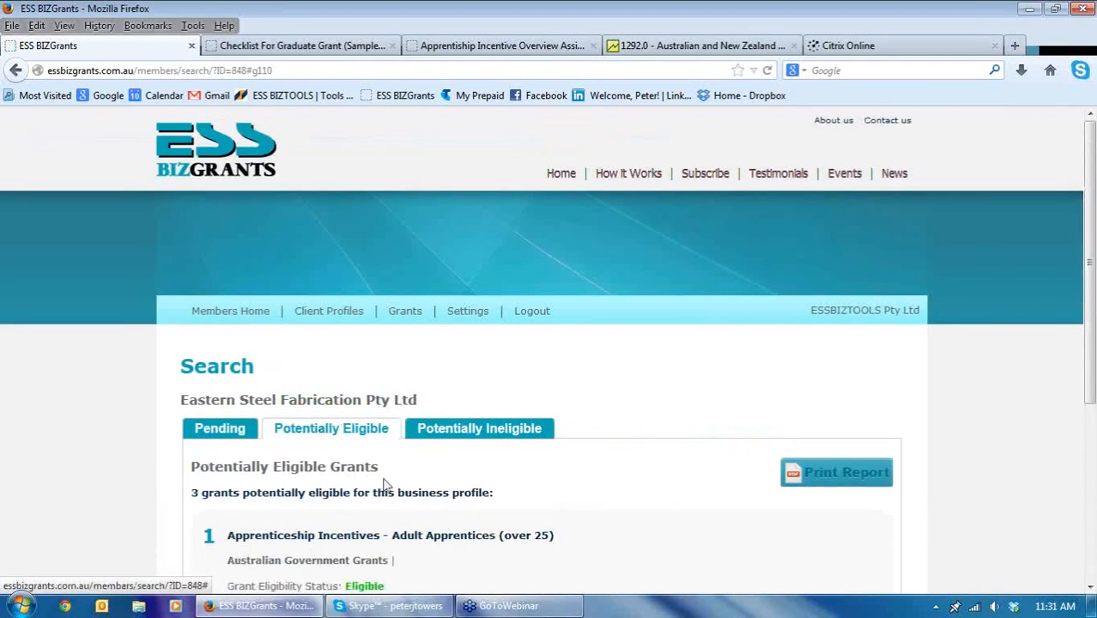
pyautogui.scroll(-5, 383, 485)
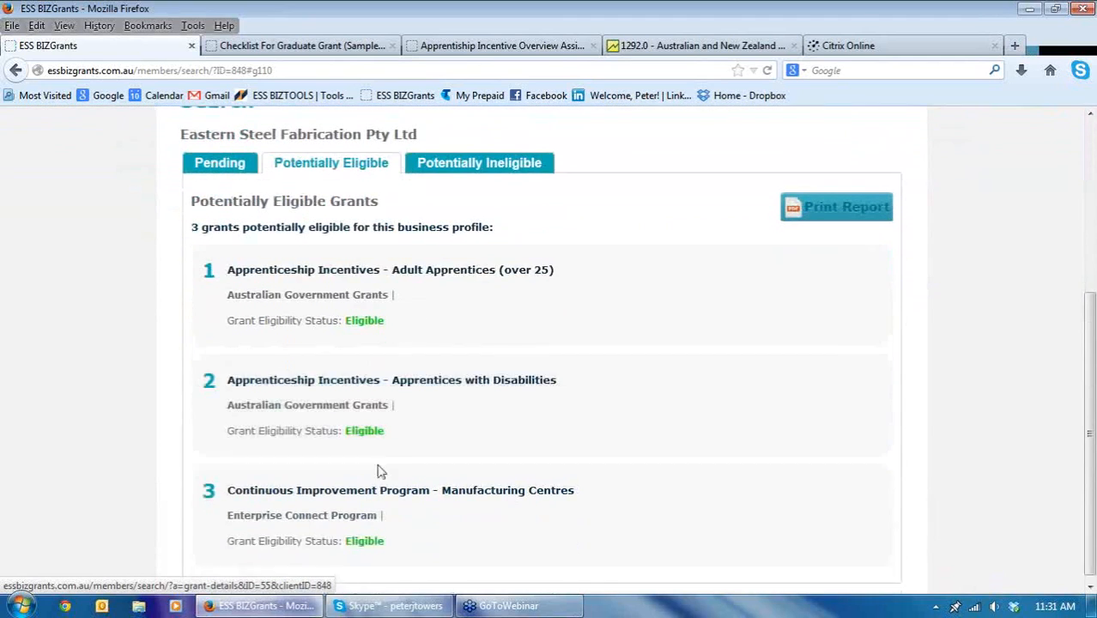
pyautogui.scroll(3, 303, 350)
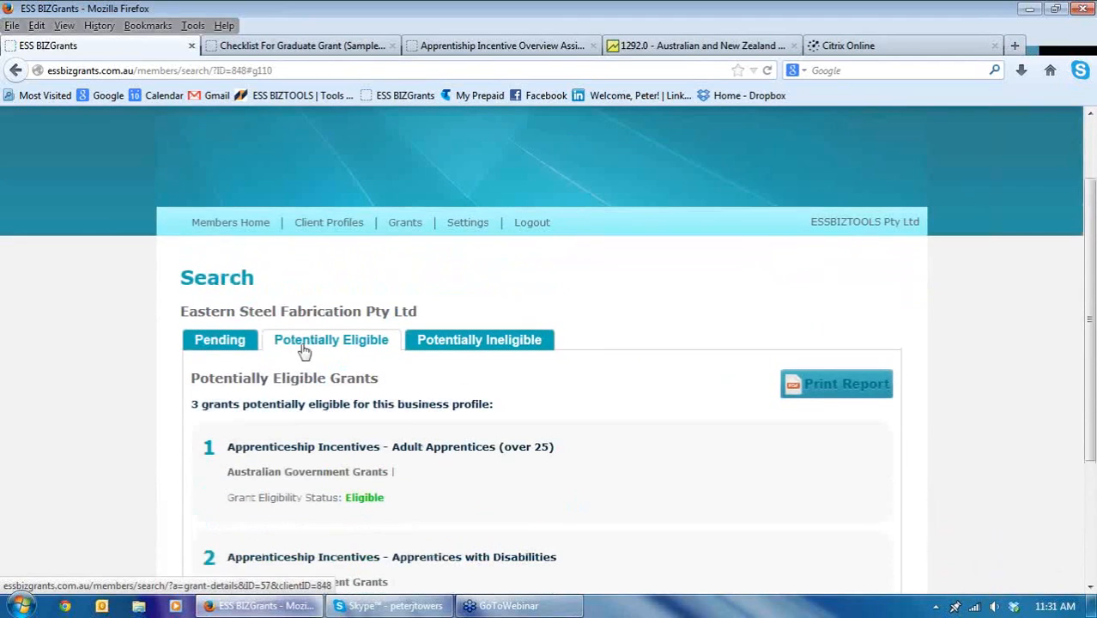
# - Go back to the pending grants, browse past the Defence Industry programs, and open Early Stage Commercialisation Grants [GID13]
pyautogui.click(221, 343)
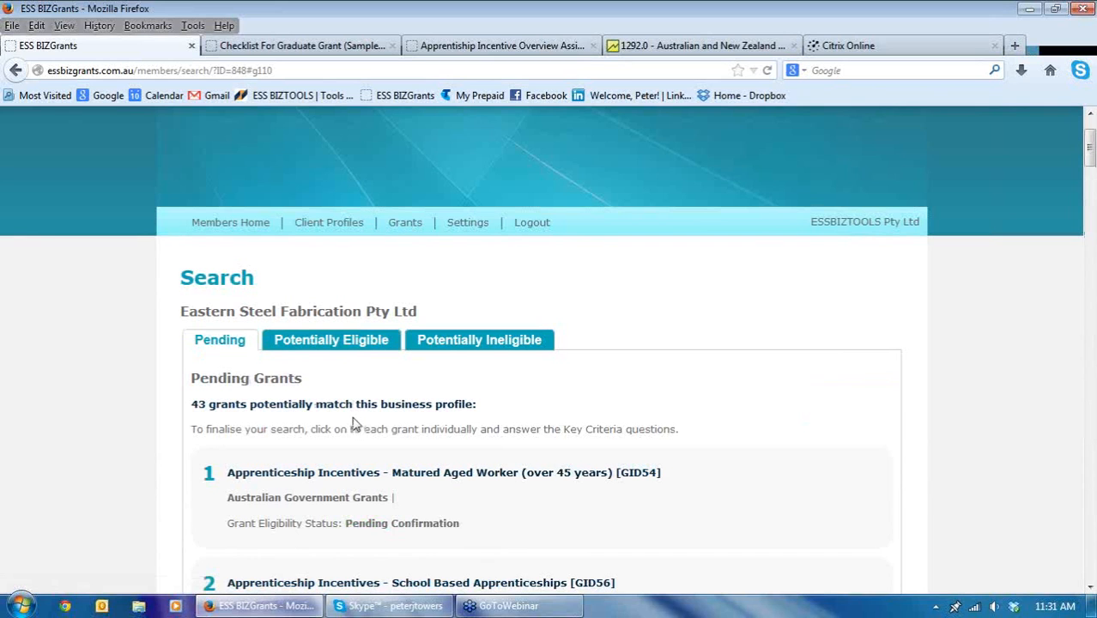
pyautogui.scroll(-6, 355, 419)
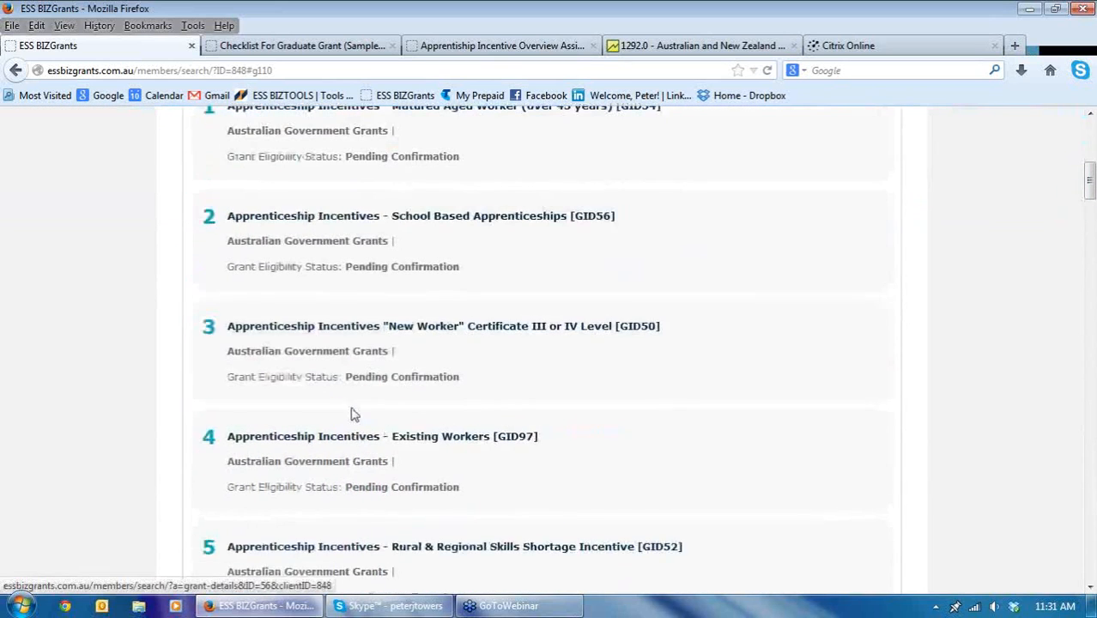
pyautogui.scroll(-5, 361, 418)
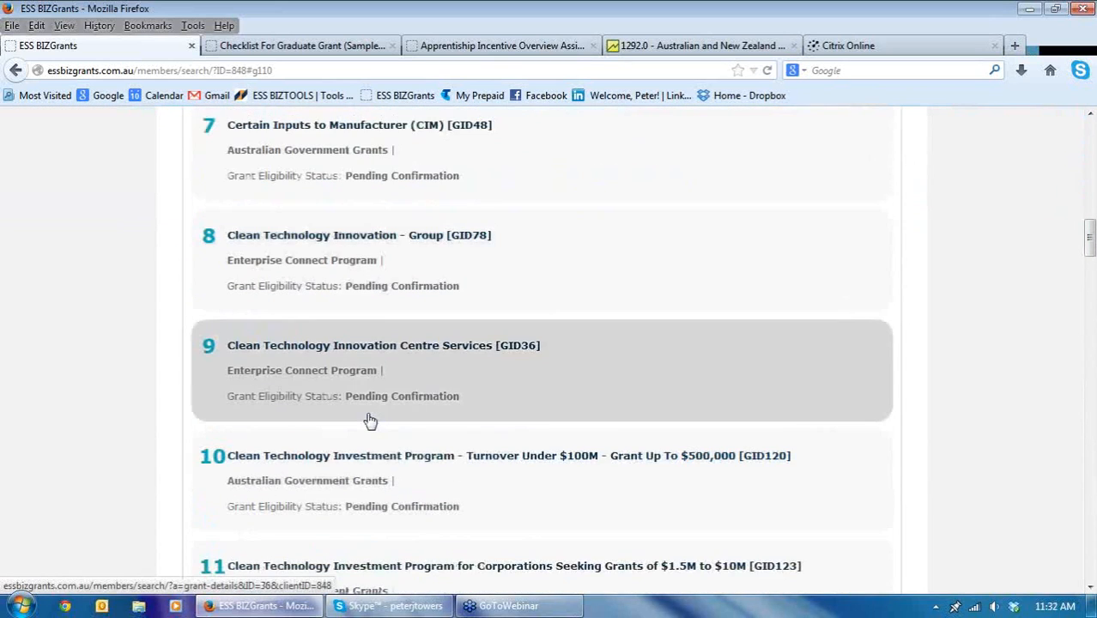
pyautogui.scroll(-3, 369, 421)
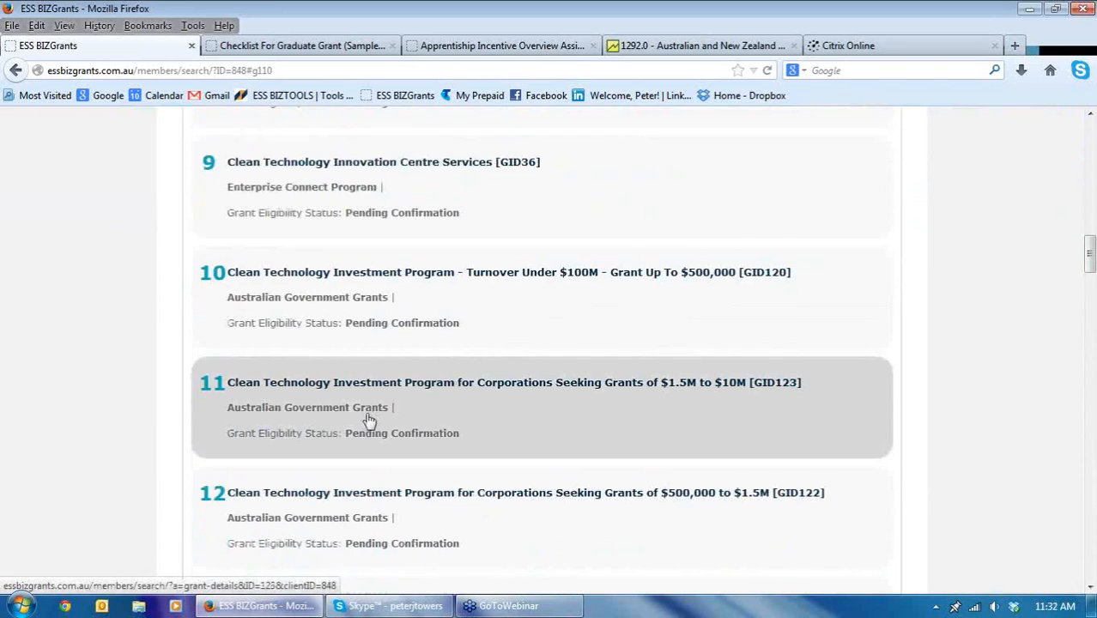
pyautogui.scroll(-2, 369, 420)
pyautogui.scroll(-4, 369, 419)
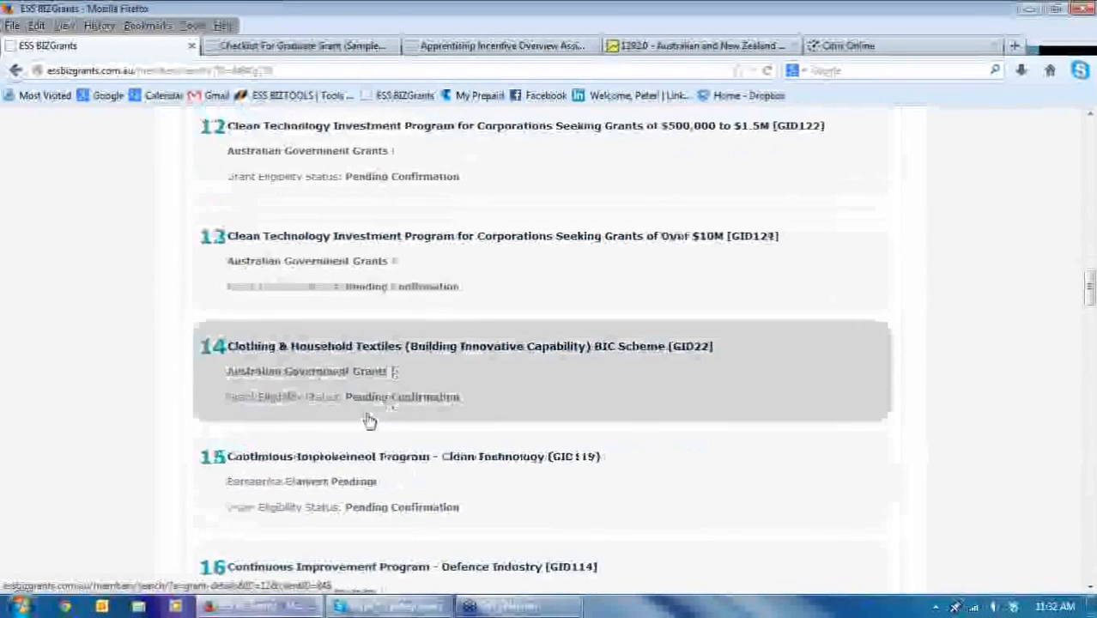
pyautogui.scroll(-2, 369, 419)
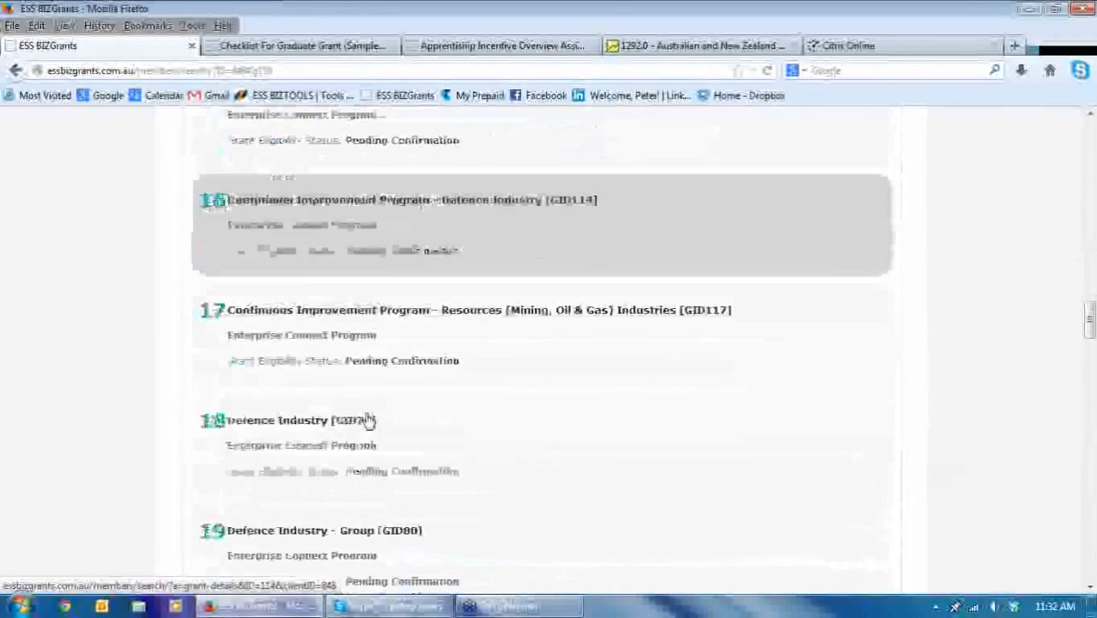
pyautogui.scroll(-3, 369, 420)
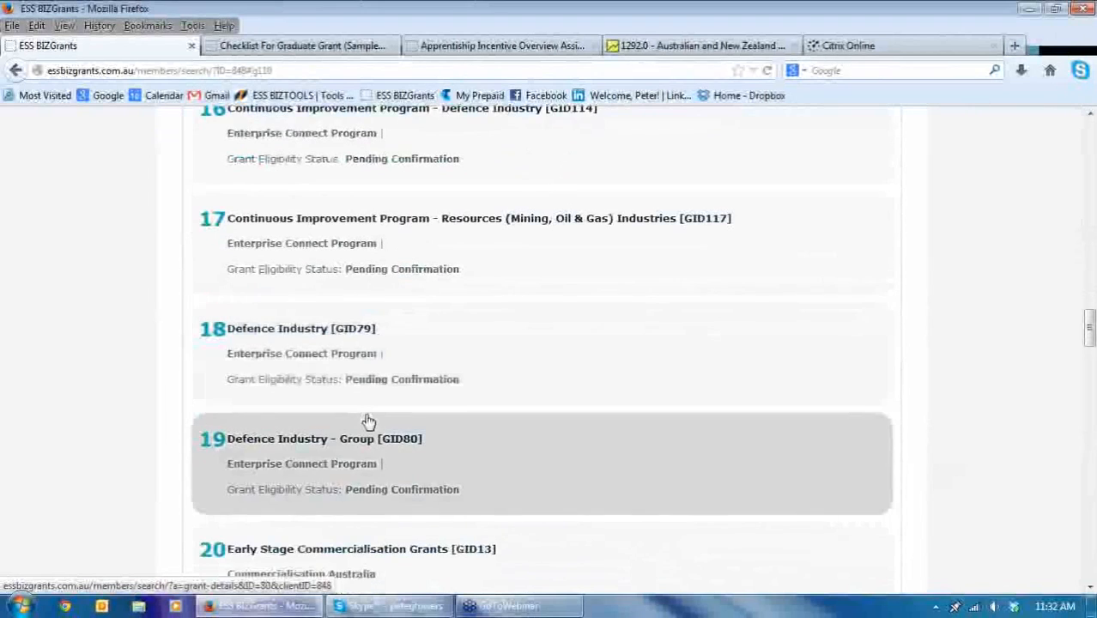
pyautogui.scroll(-3, 367, 420)
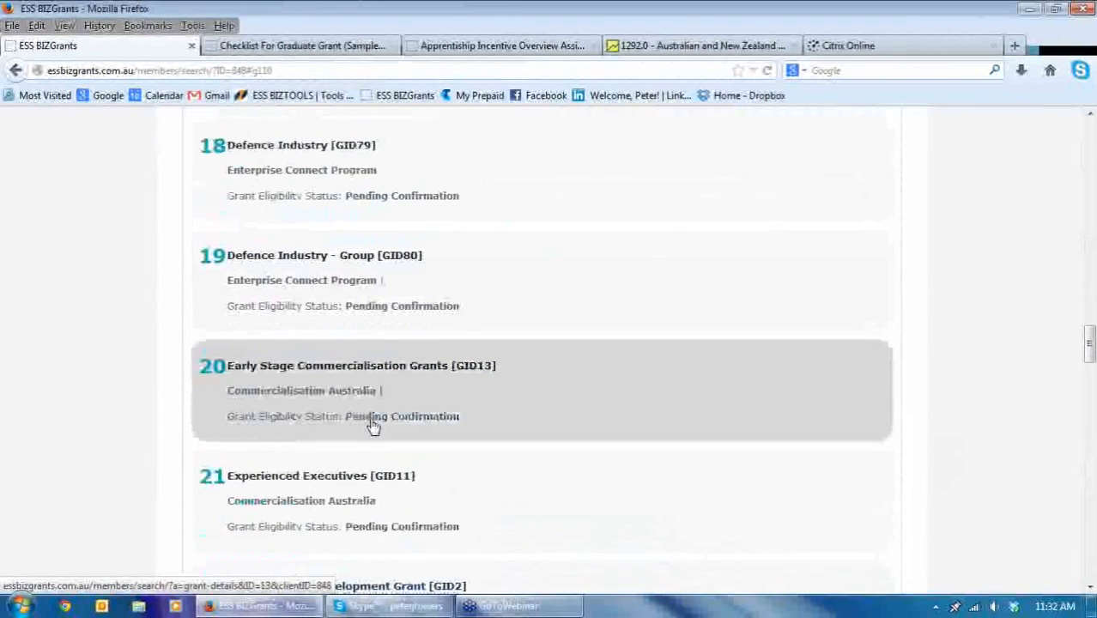
pyautogui.click(356, 413)
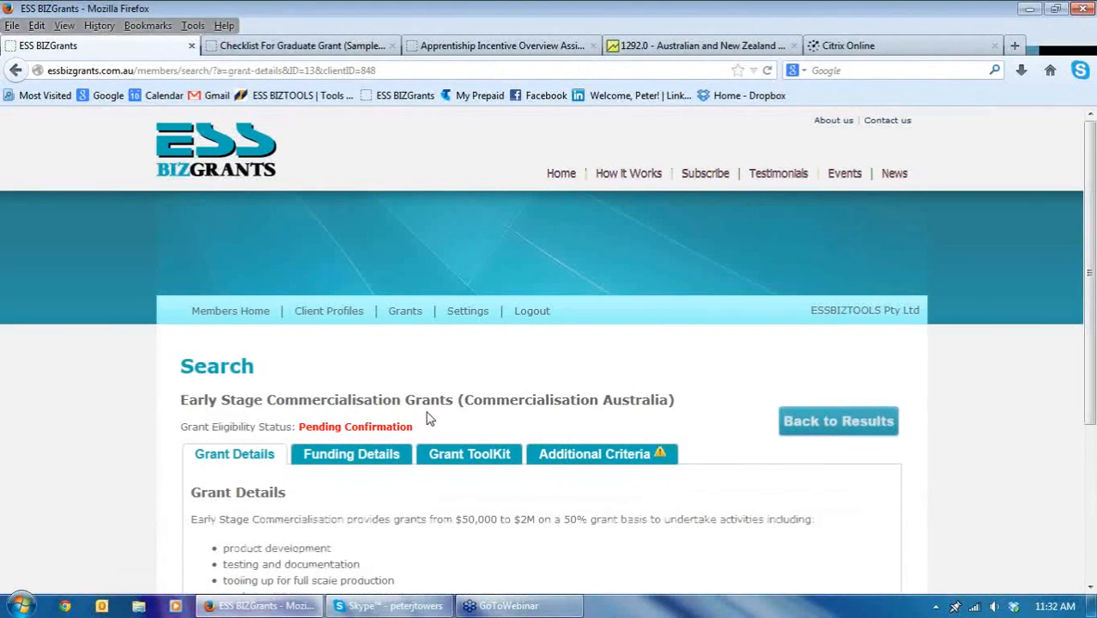
# - Read the grant details, funding details and toolkit of Early Stage Commercialisation Grants
pyautogui.scroll(-2, 431, 416)
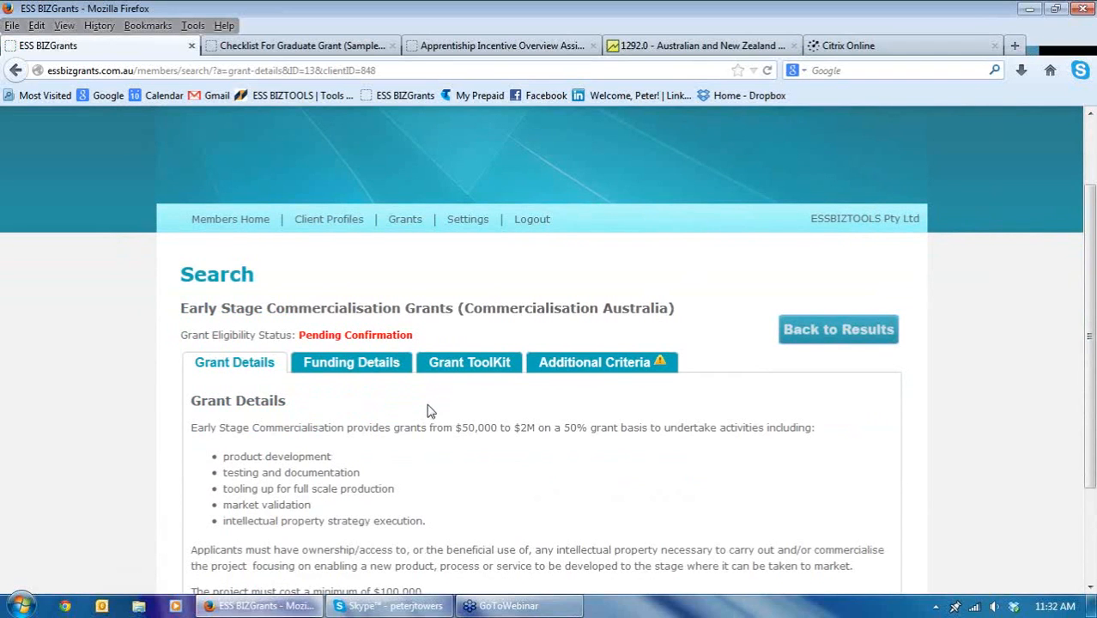
pyautogui.scroll(-3, 429, 410)
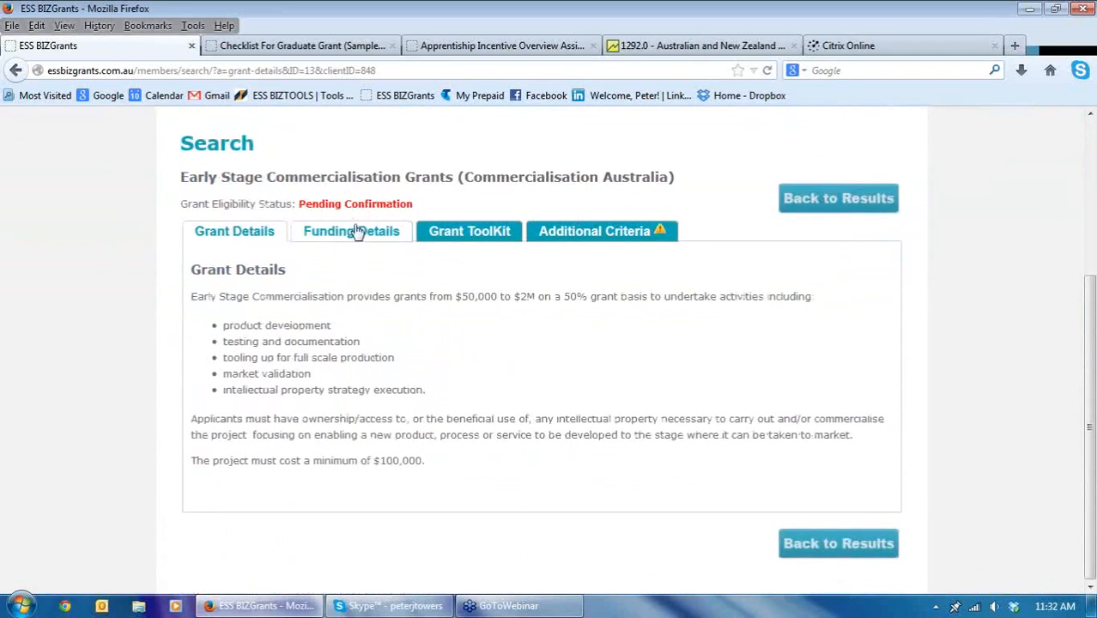
pyautogui.click(358, 233)
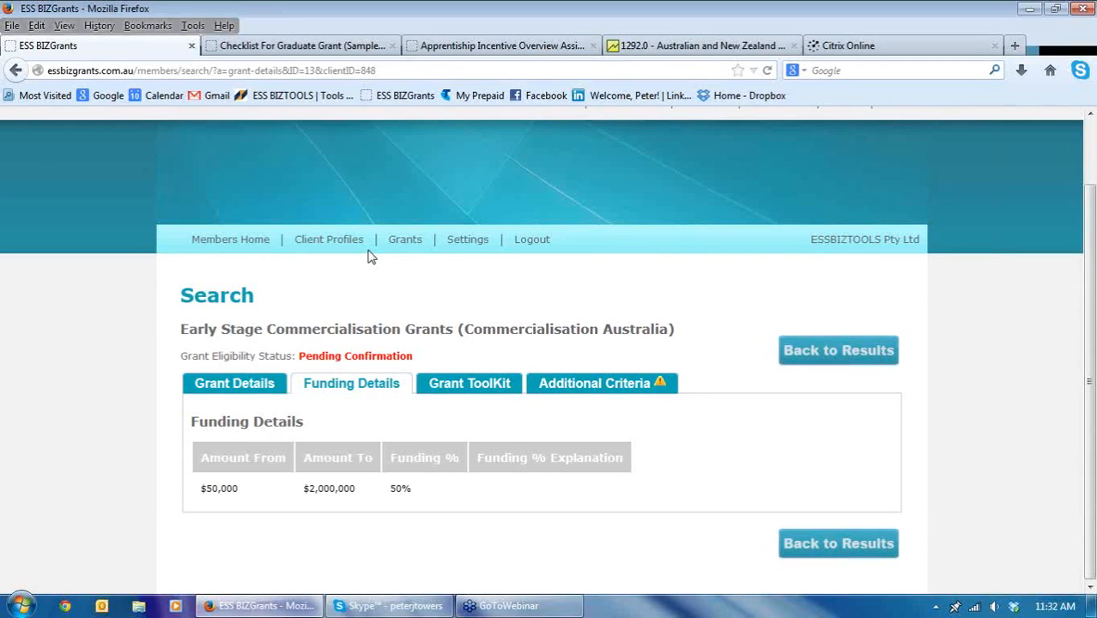
pyautogui.click(474, 387)
pyautogui.scroll(-1, 470, 388)
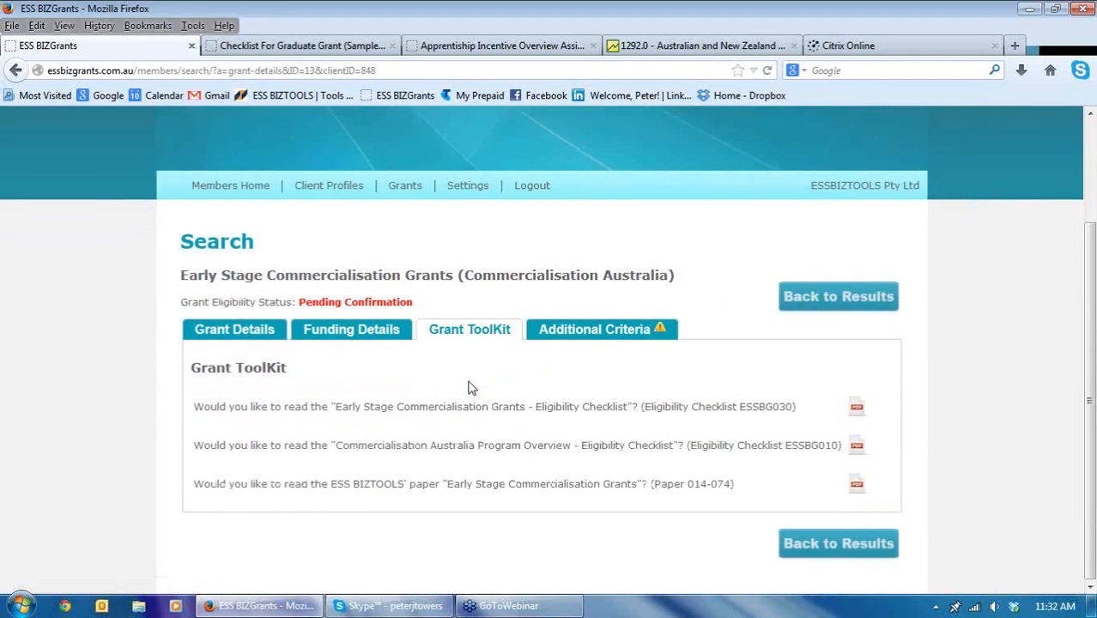
# - Read through all the additional criteria questions for Early Stage Commercialisation Grants without answering them
pyautogui.click(604, 331)
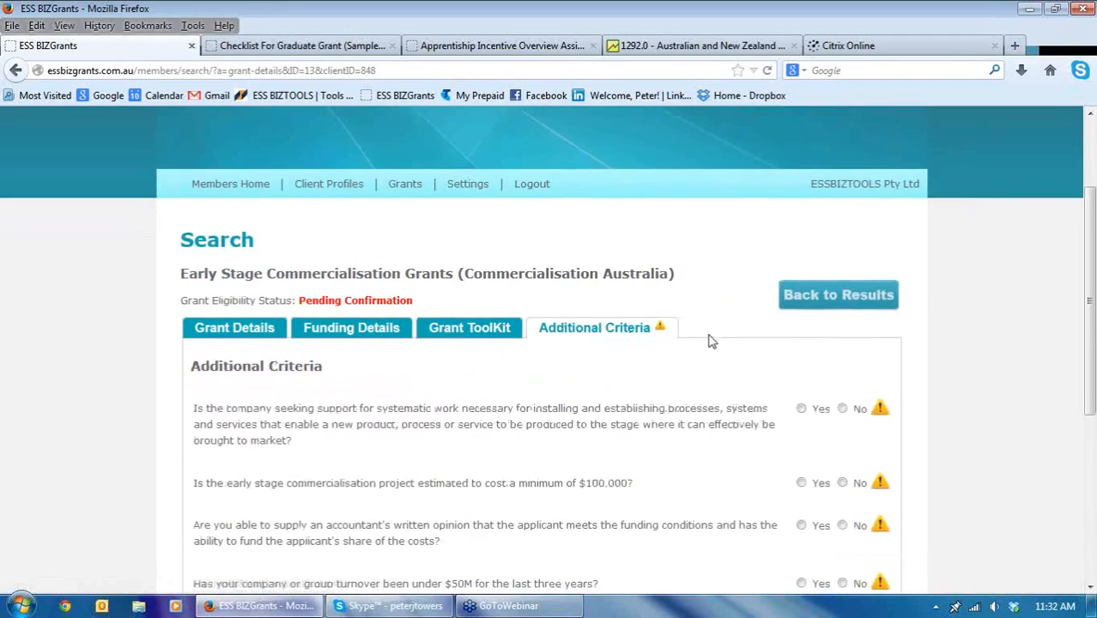
pyautogui.scroll(-3, 708, 341)
pyautogui.scroll(-2, 705, 341)
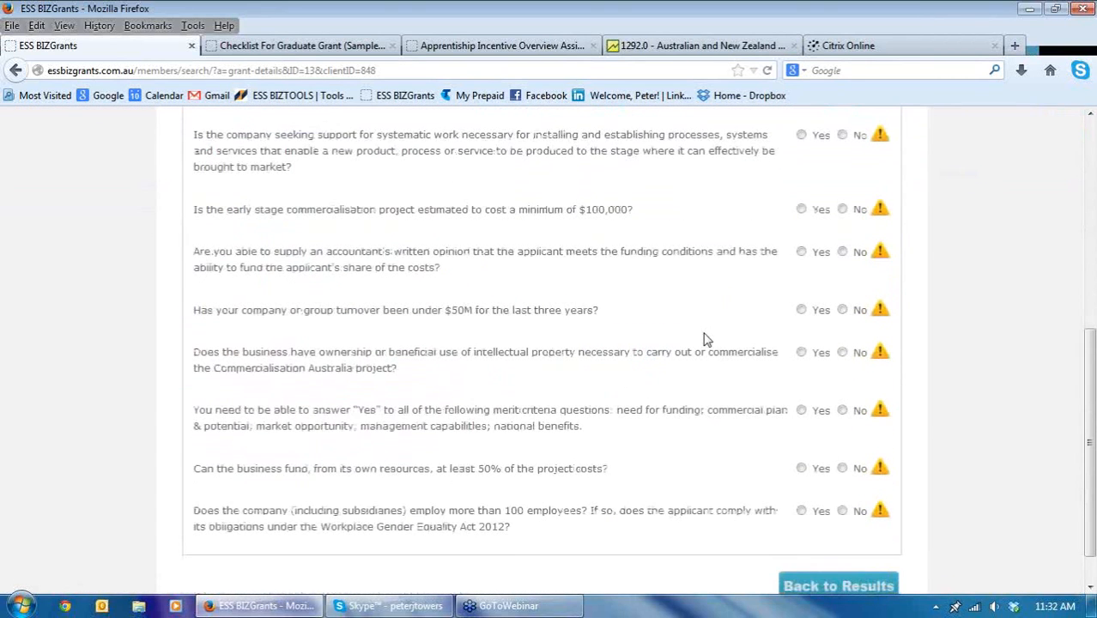
pyautogui.scroll(2, 702, 339)
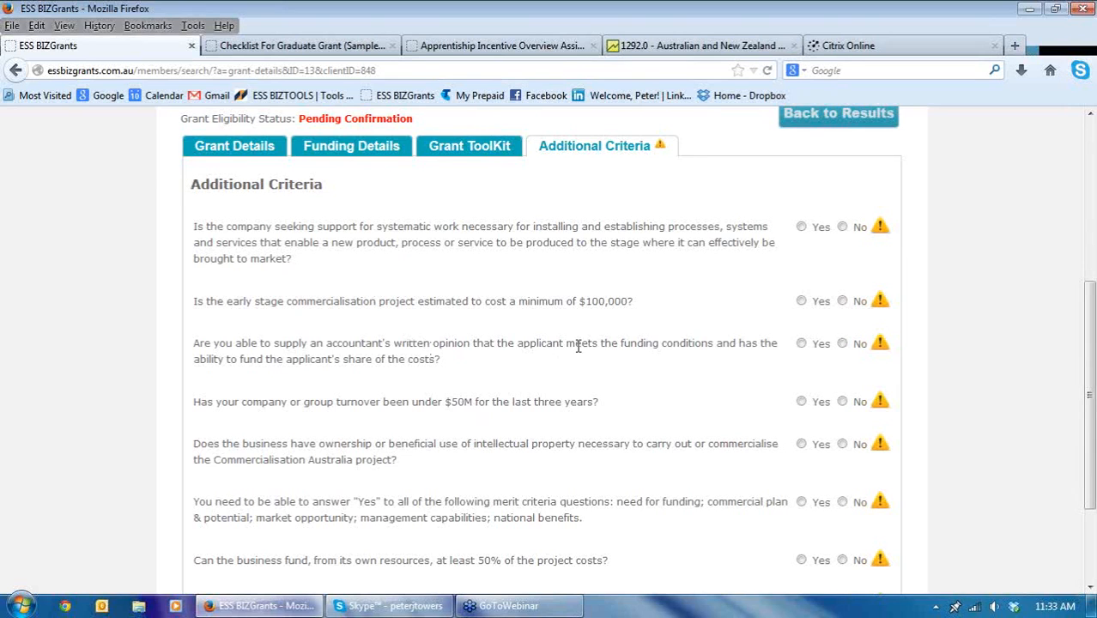
pyautogui.scroll(-3, 727, 441)
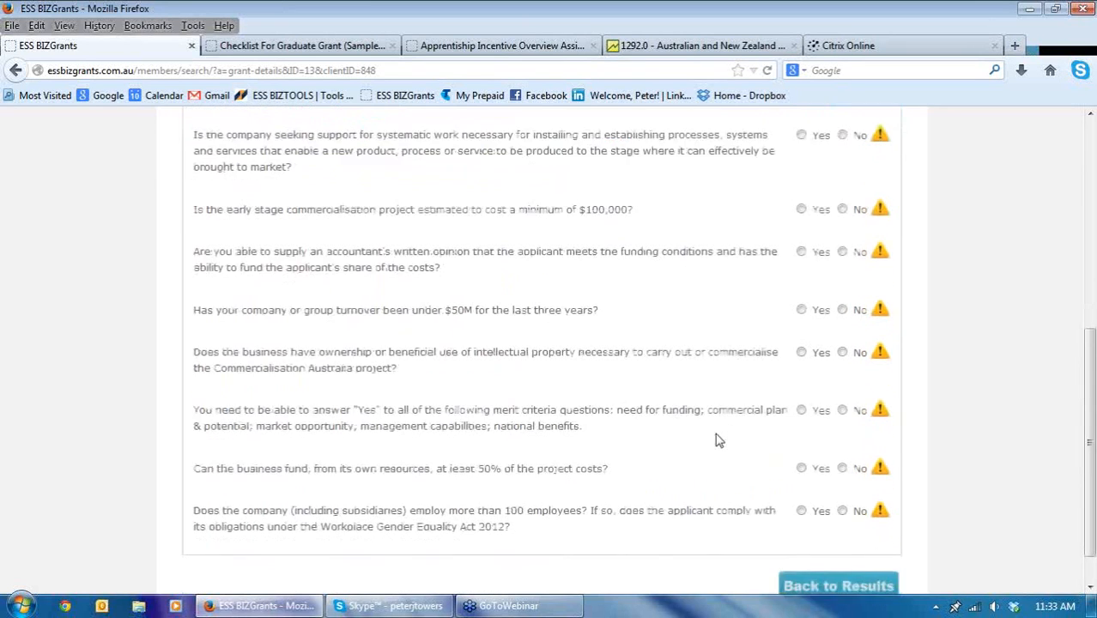
pyautogui.scroll(5, 708, 434)
pyautogui.scroll(3, 703, 429)
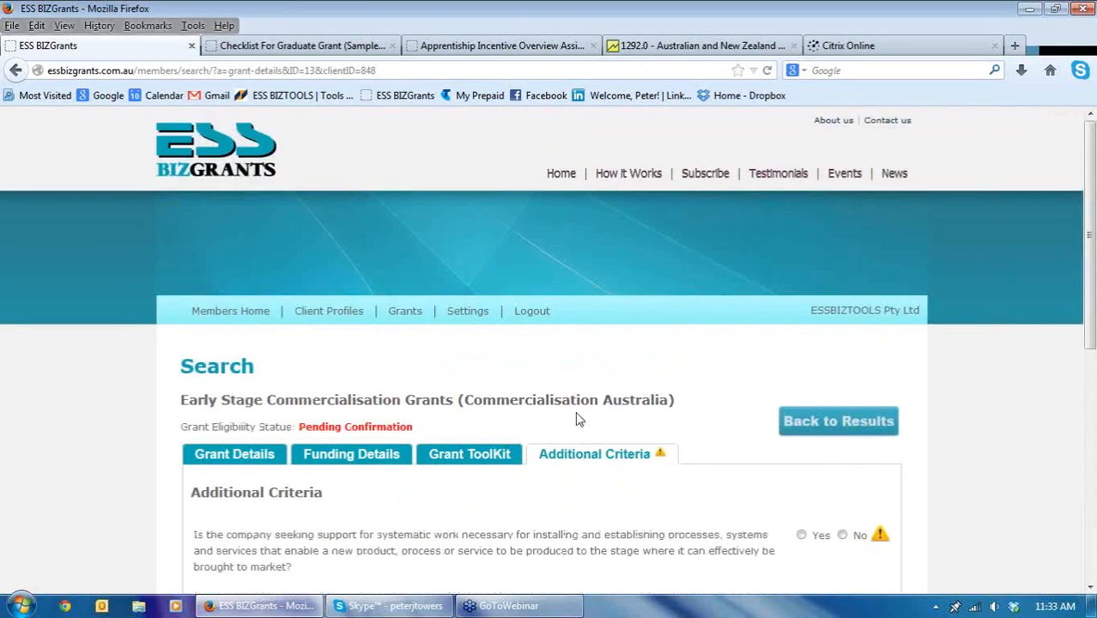
# - Return to the client's pending grants, browse down the list and open Export Market Development Grant [GID2]
pyautogui.click(839, 421)
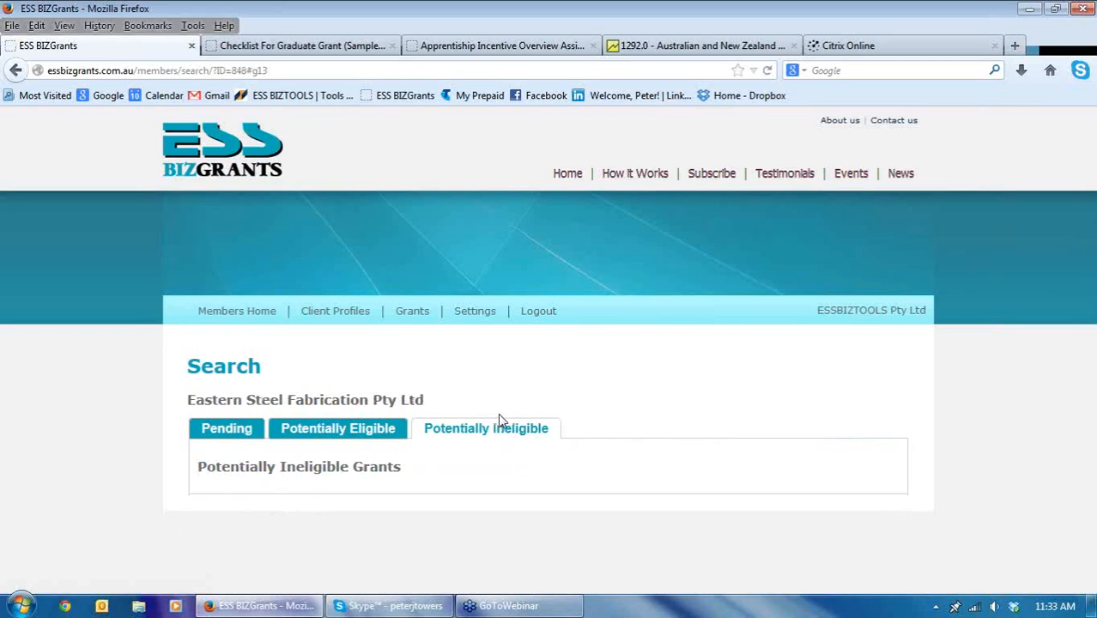
pyautogui.click(235, 430)
pyautogui.scroll(-10, 465, 412)
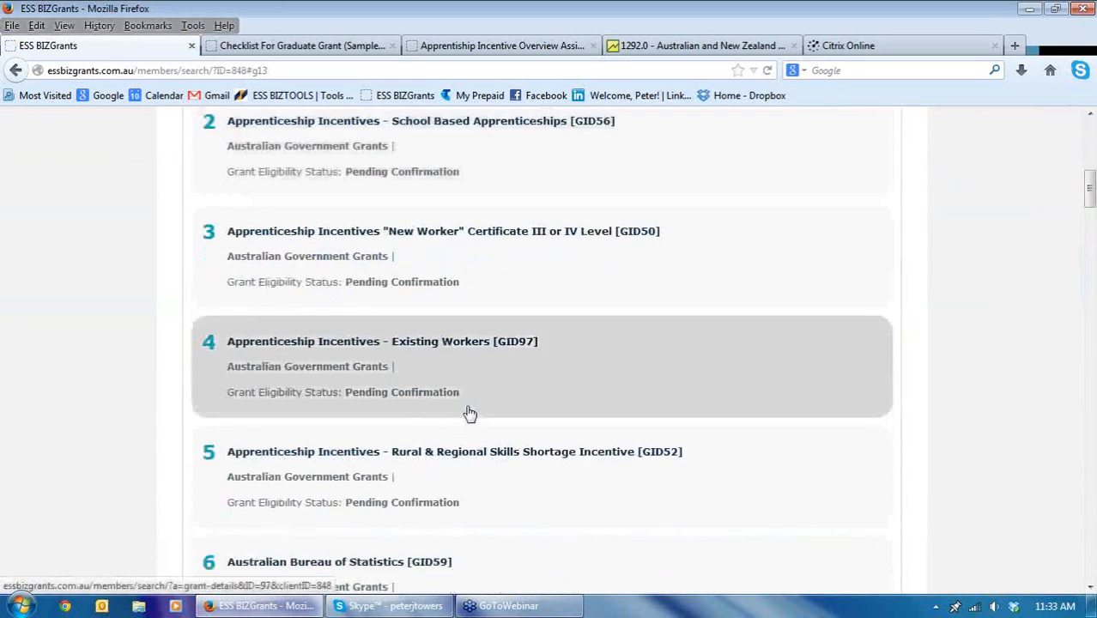
pyautogui.scroll(-5, 467, 412)
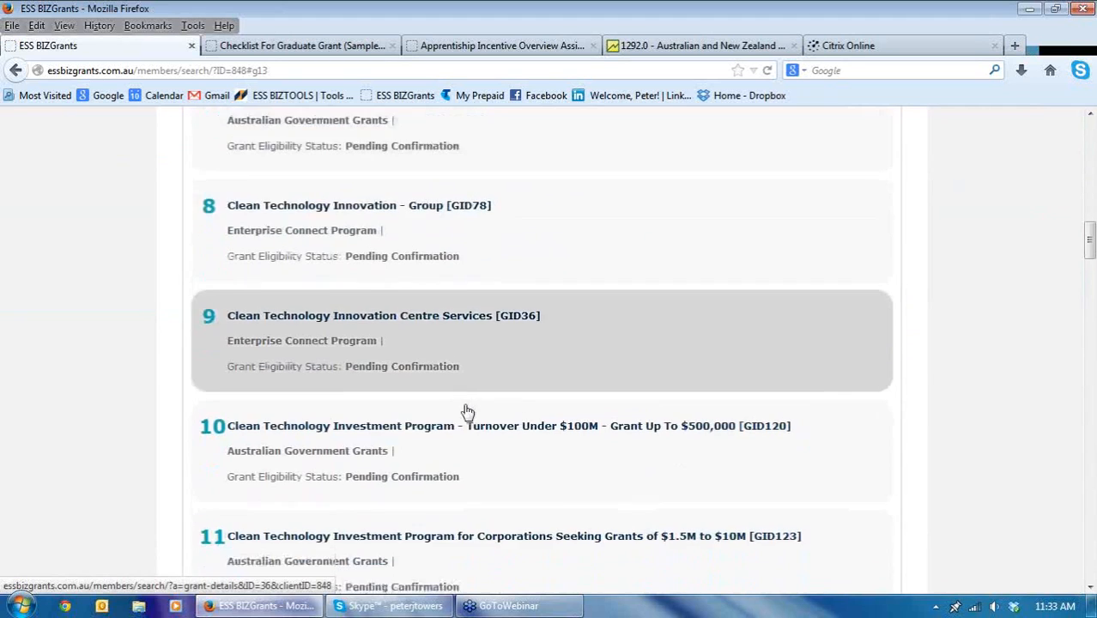
pyautogui.scroll(-5, 466, 412)
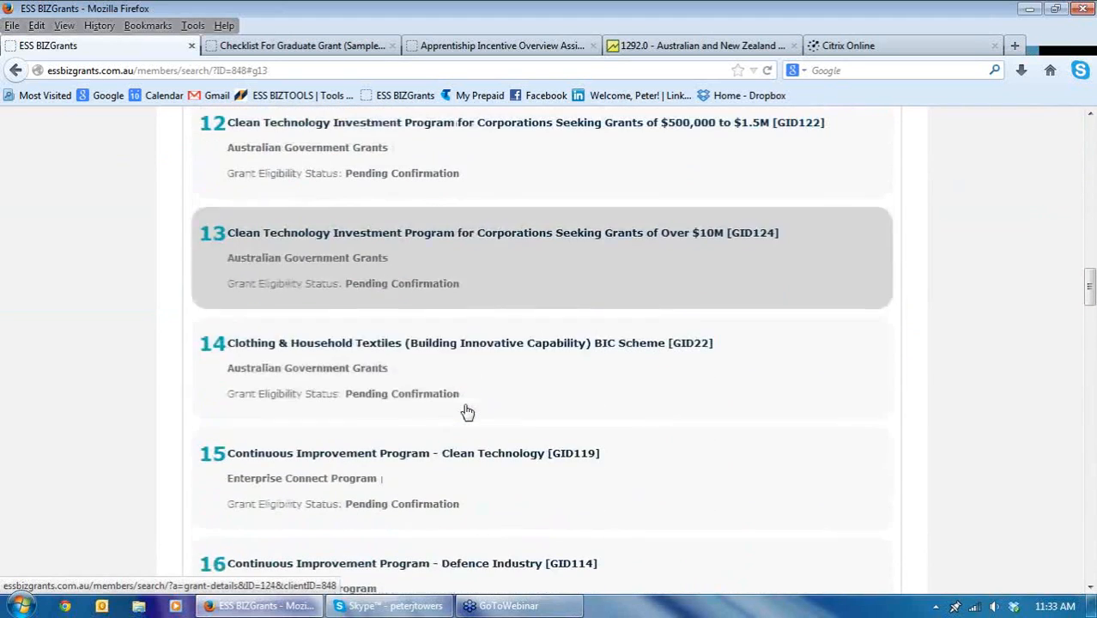
pyautogui.scroll(-5, 467, 412)
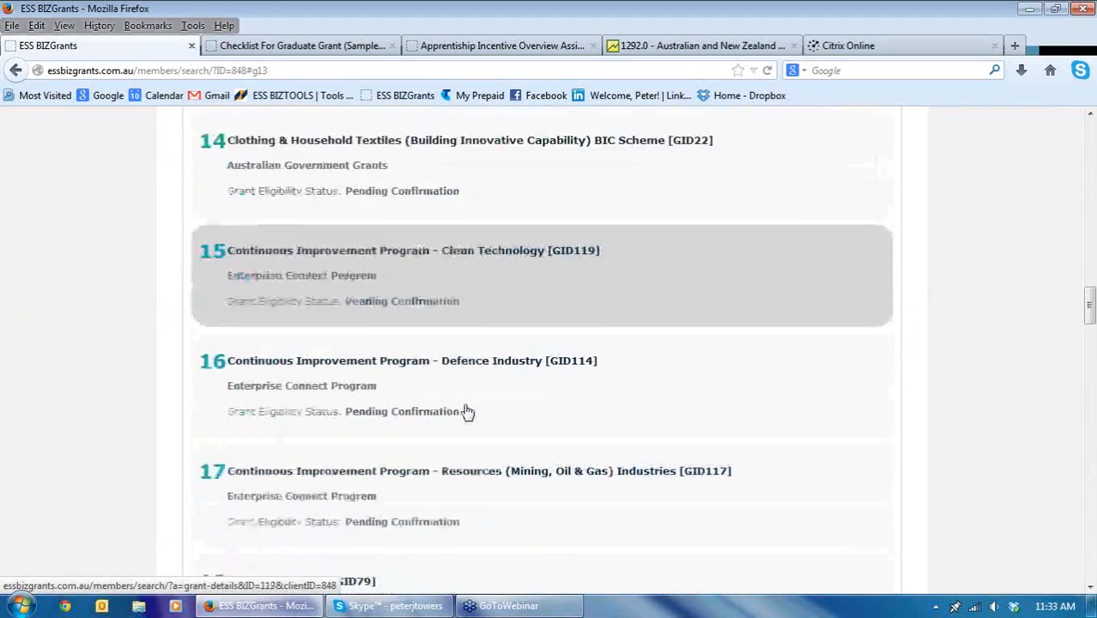
pyautogui.scroll(-3, 467, 412)
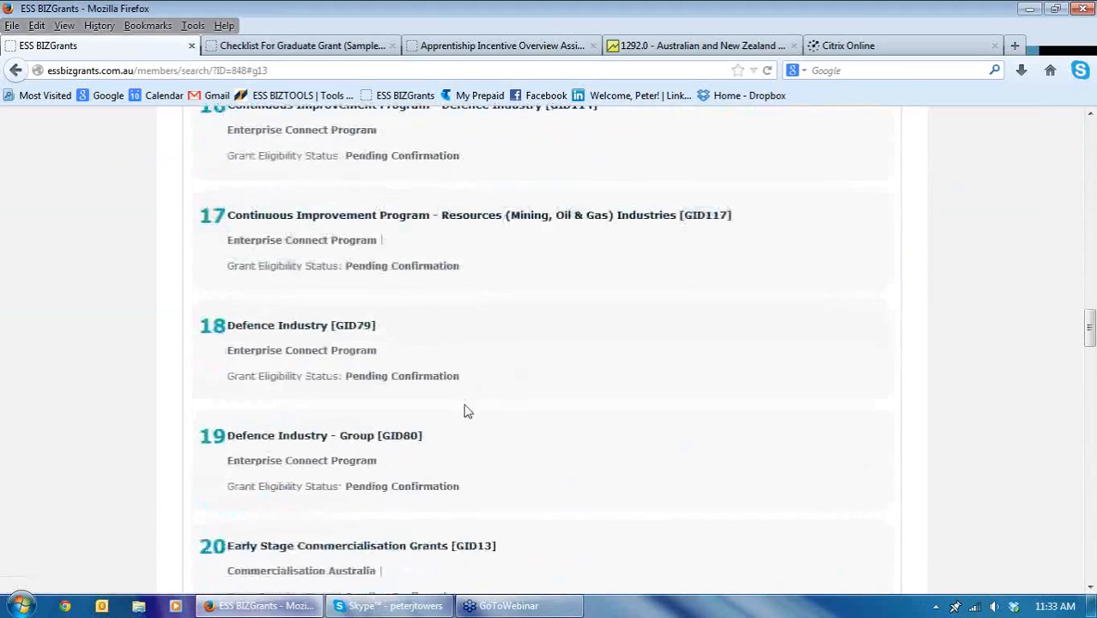
pyautogui.scroll(-2, 467, 412)
pyautogui.scroll(-1, 467, 412)
pyautogui.scroll(-1, 467, 412)
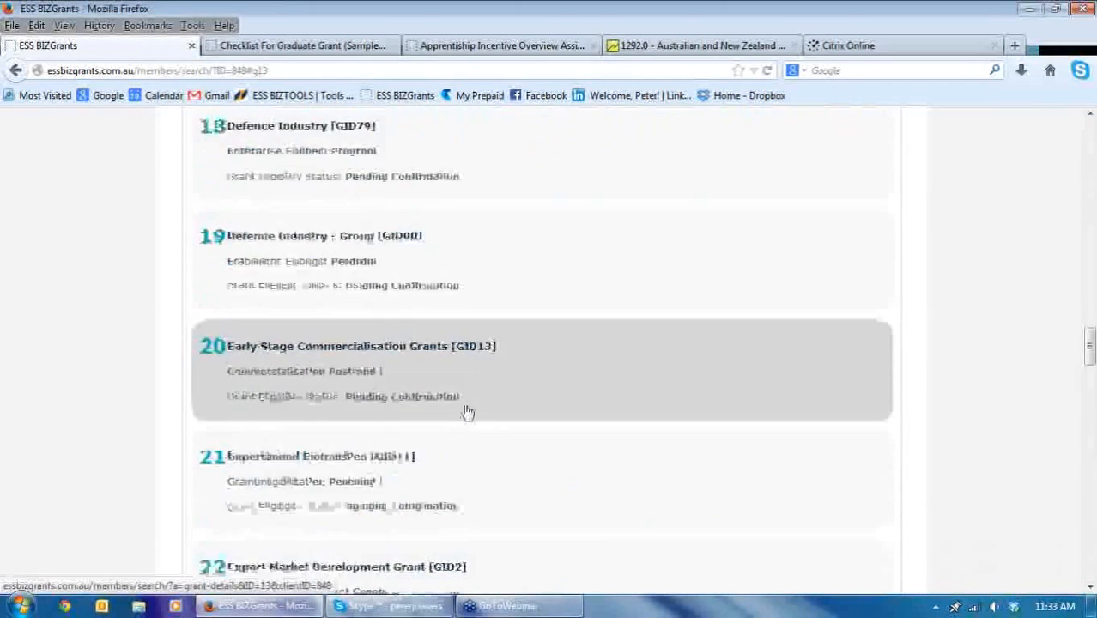
pyautogui.scroll(-3, 467, 412)
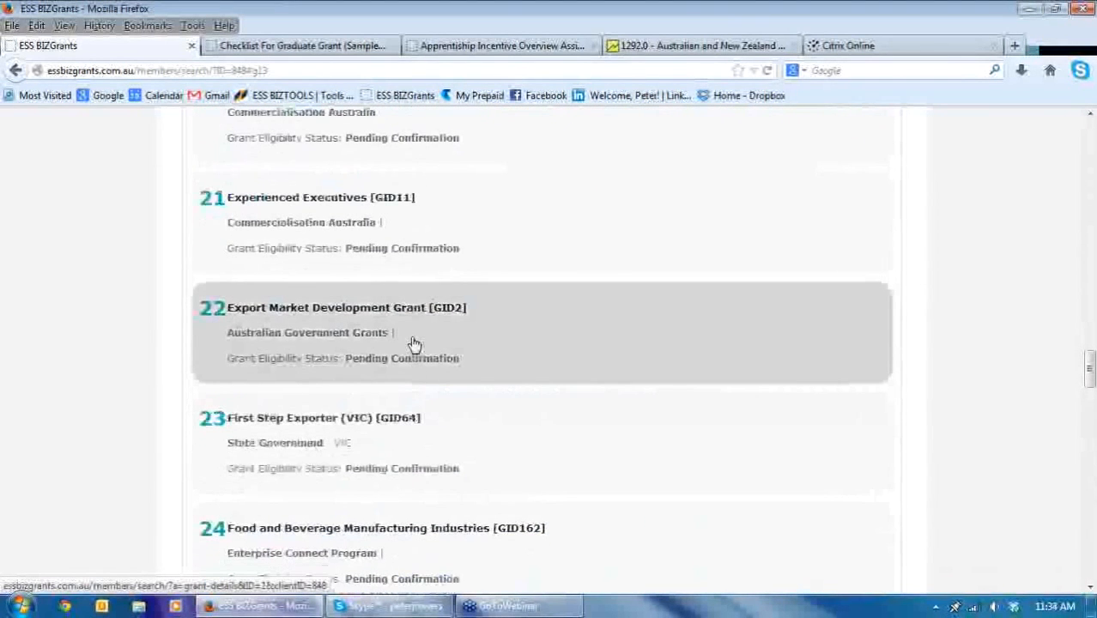
pyautogui.click(420, 347)
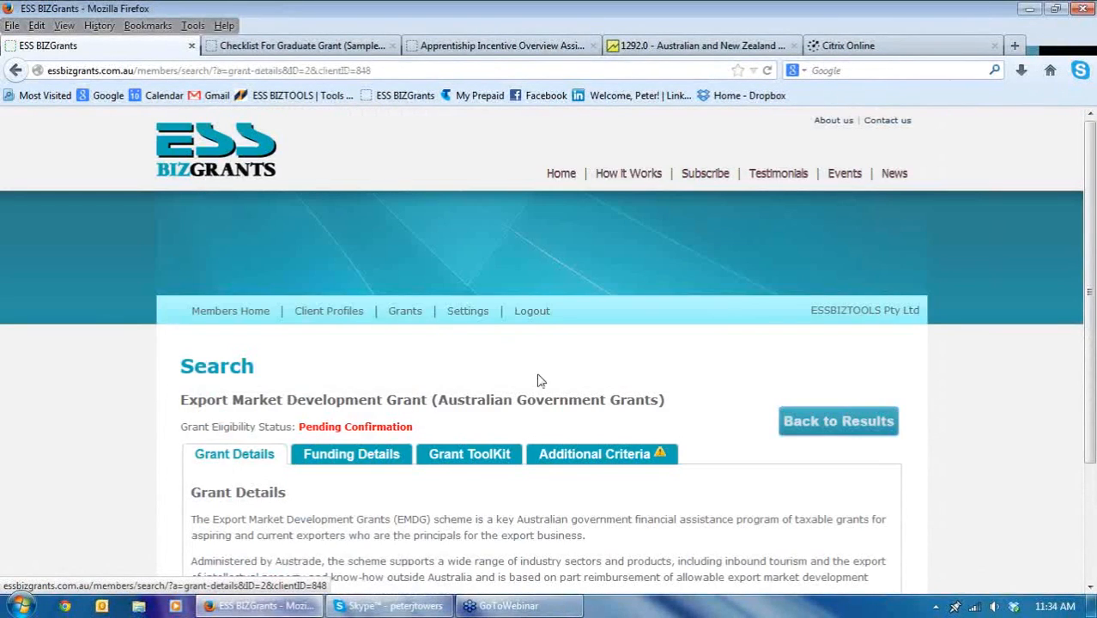
# - Read the grant details, funding details and toolkit of the Export Market Development Grant
pyautogui.scroll(-3, 543, 381)
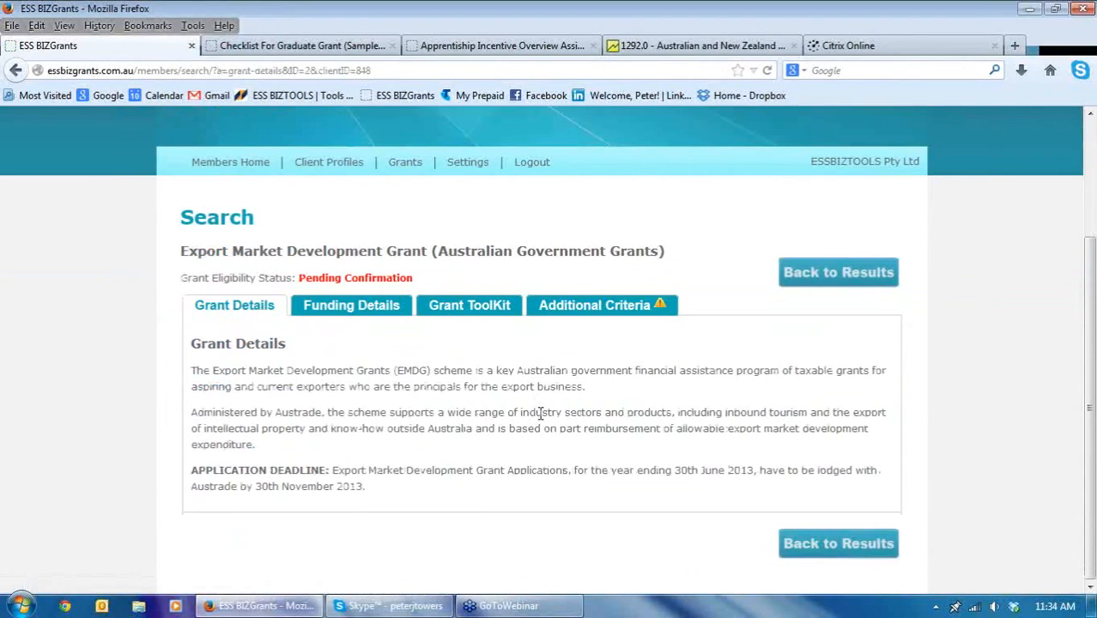
pyautogui.click(351, 305)
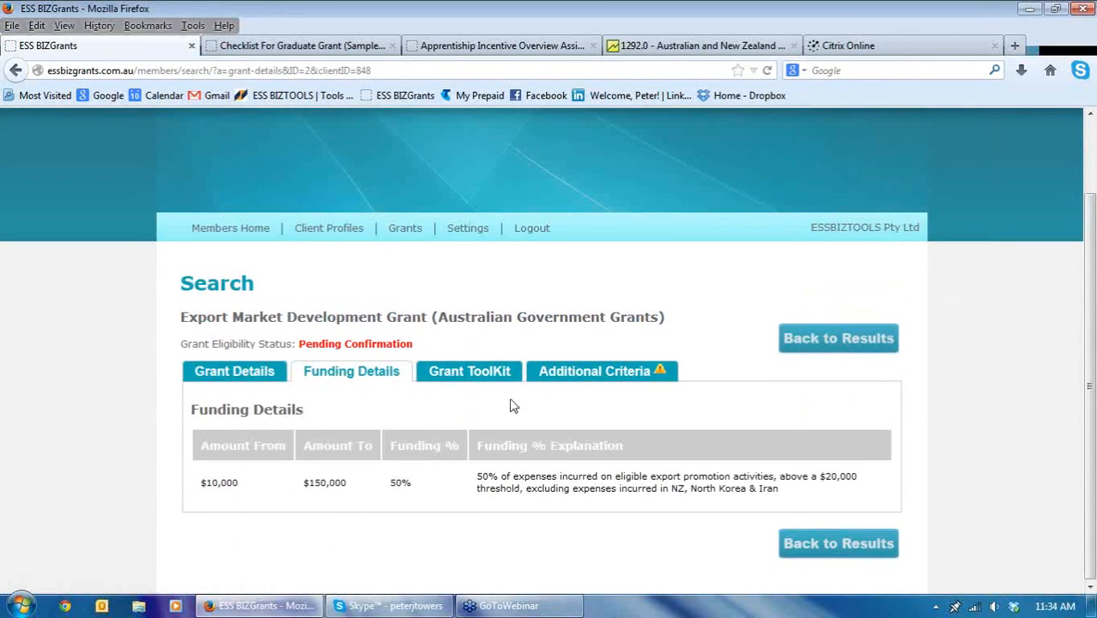
pyautogui.click(491, 380)
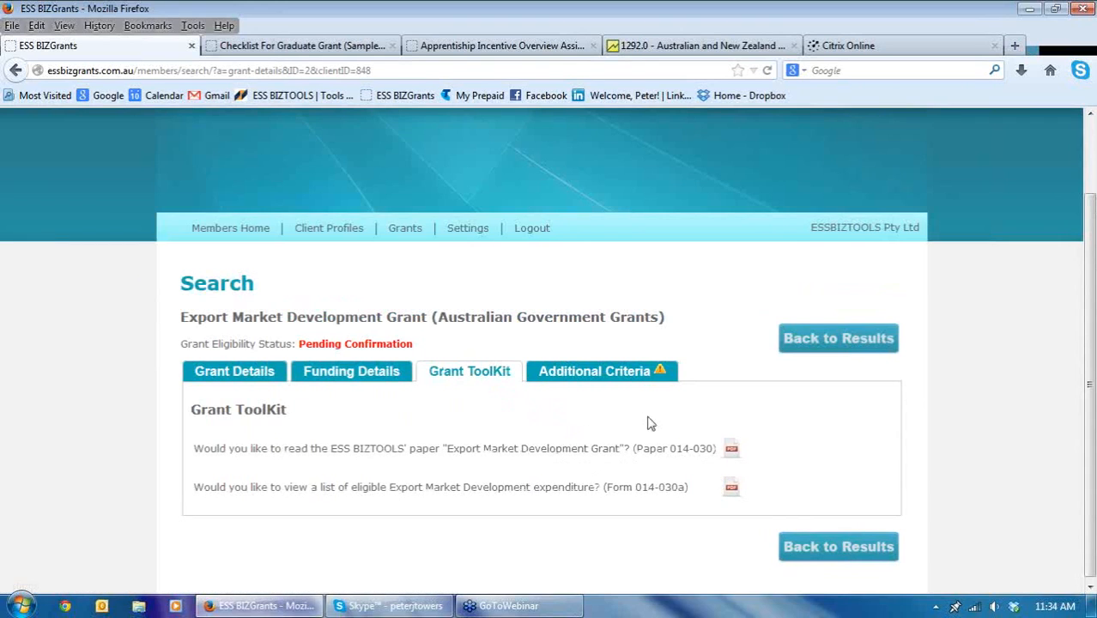
# - Answer Yes to all six additional criteria questions for the Export Market Development Grant and check the answers
pyautogui.click(623, 376)
pyautogui.scroll(-3, 728, 402)
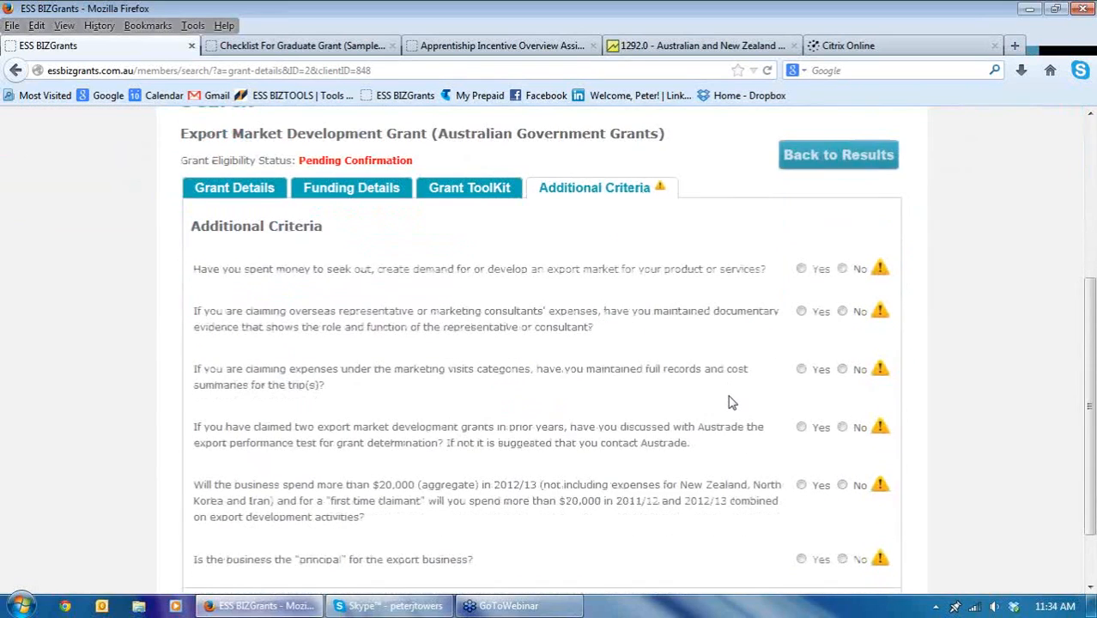
pyautogui.scroll(-2, 727, 401)
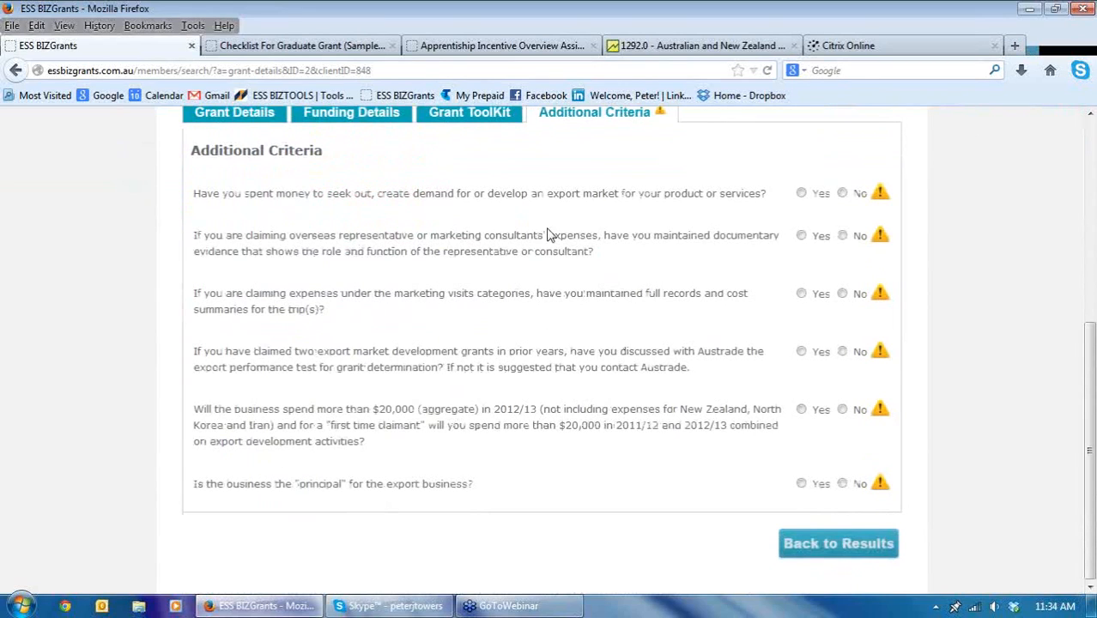
pyautogui.click(801, 194)
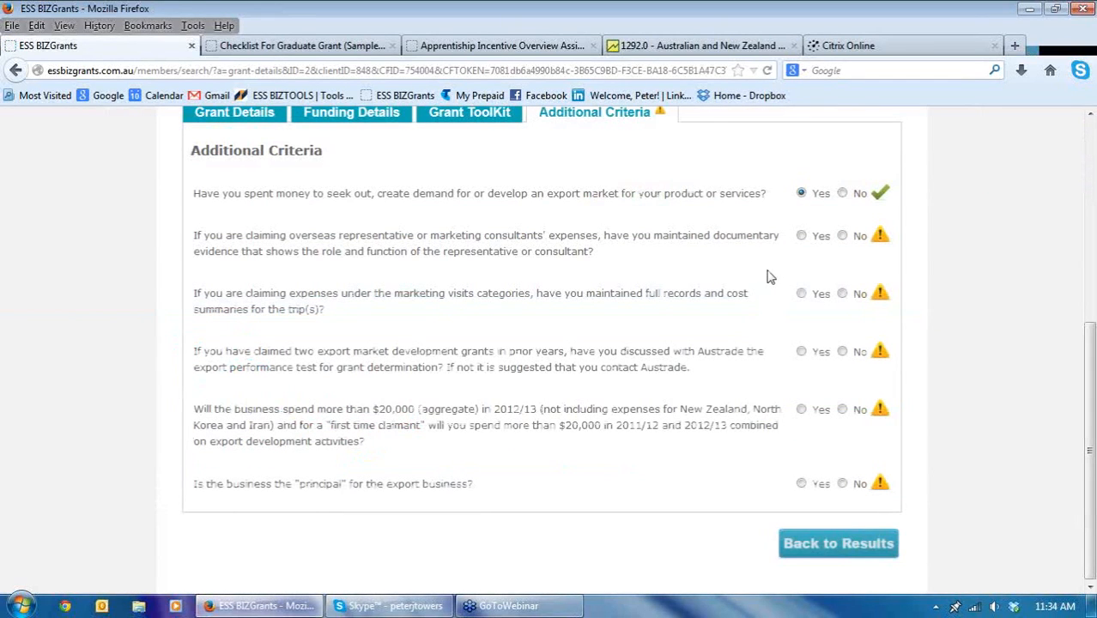
pyautogui.click(801, 235)
pyautogui.click(801, 293)
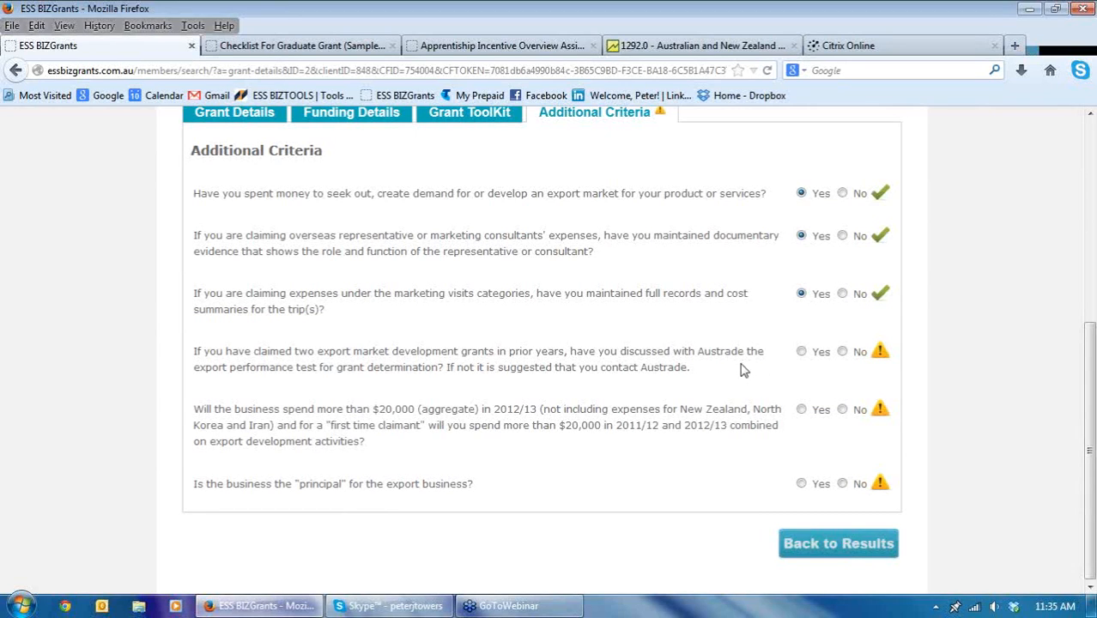
pyautogui.click(801, 353)
pyautogui.click(802, 410)
pyautogui.click(801, 485)
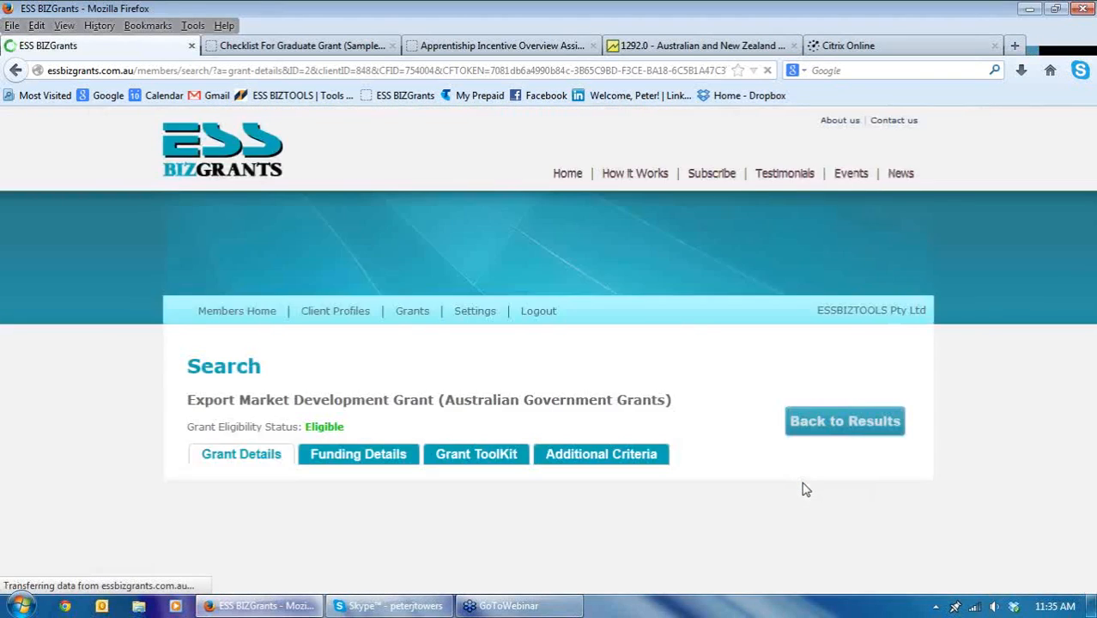
pyautogui.scroll(4, 631, 343)
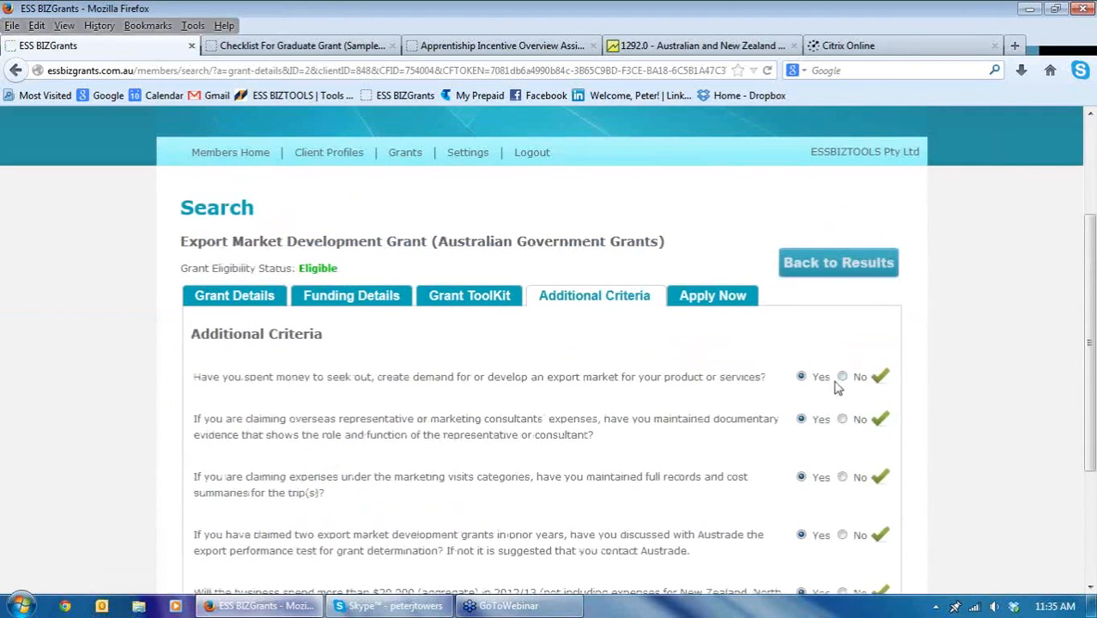
pyautogui.scroll(-4, 832, 405)
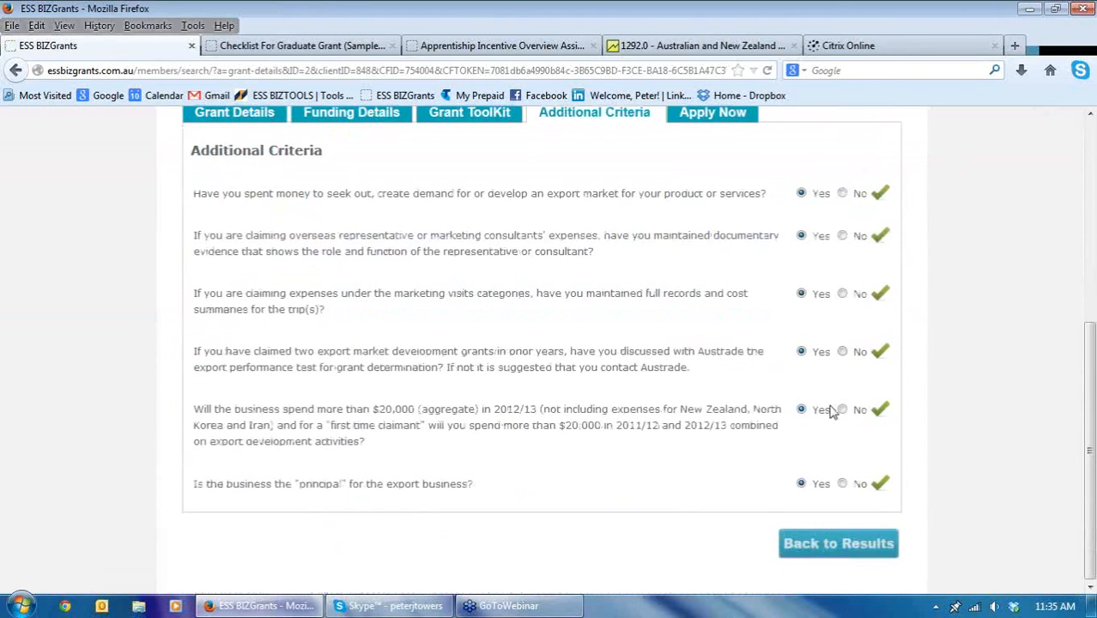
pyautogui.scroll(2, 832, 407)
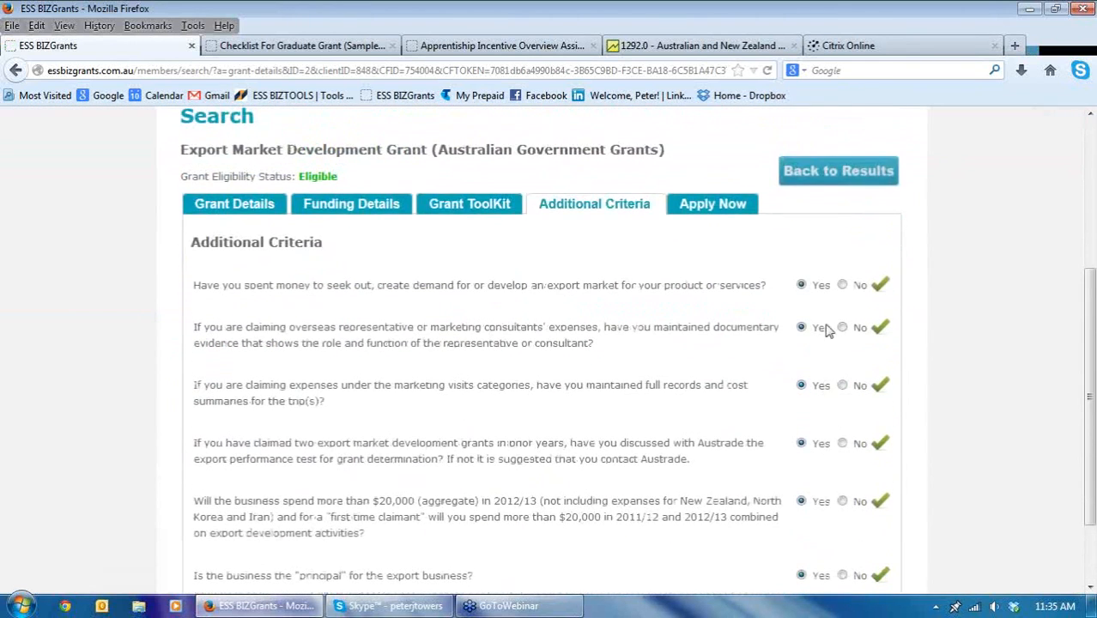
# - Return to the search results for Eastern Steel Fabrication Pty Ltd and review the list of potentially eligible grants
pyautogui.click(834, 173)
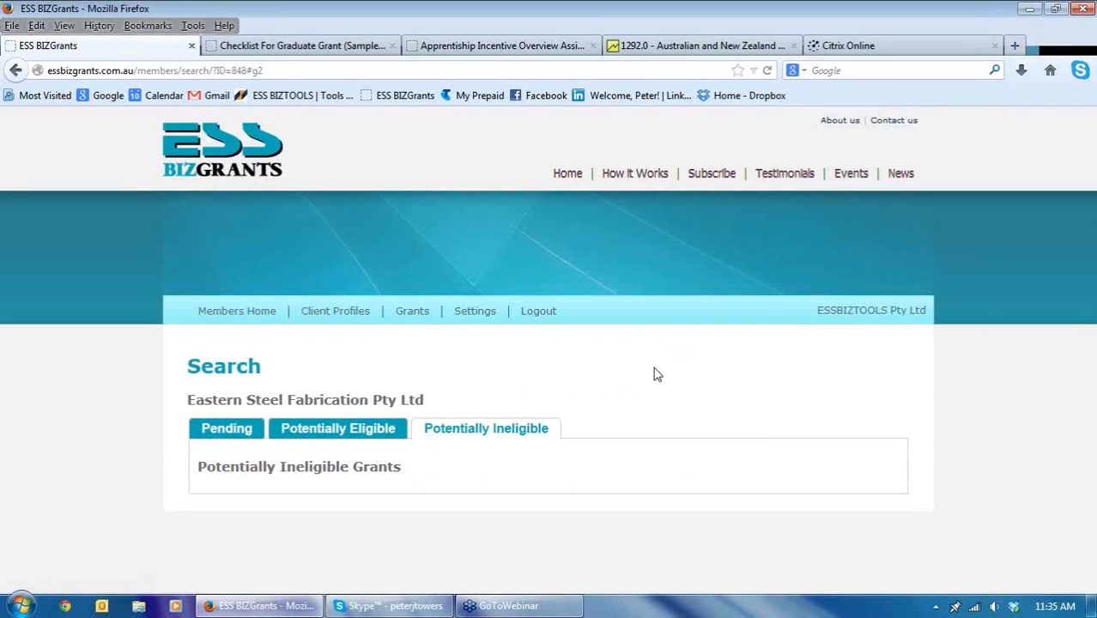
pyautogui.click(332, 433)
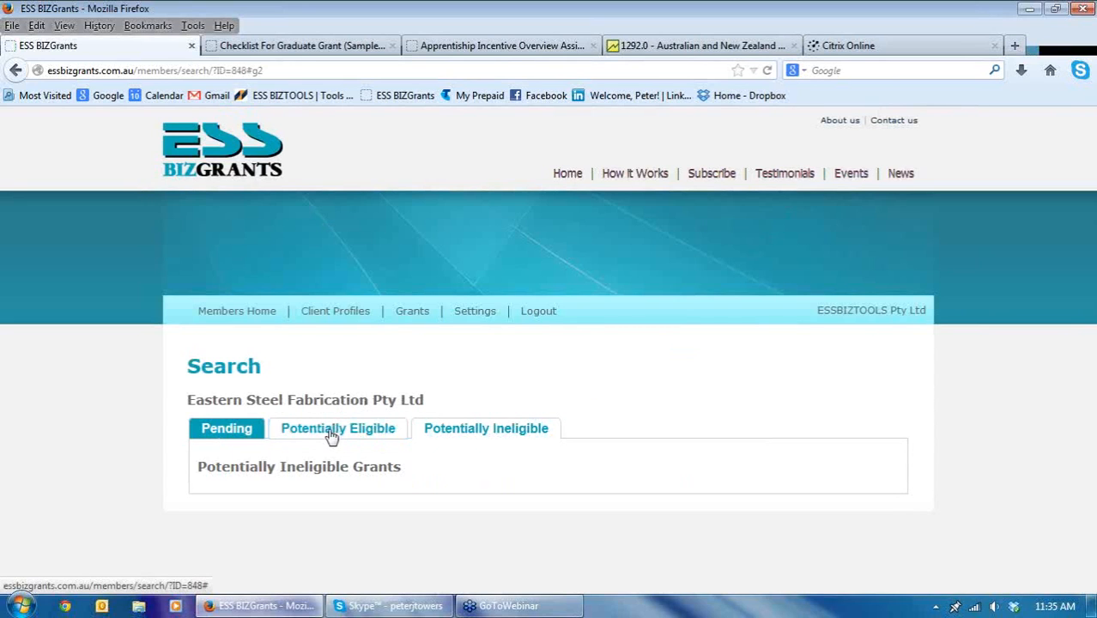
pyautogui.scroll(-5, 617, 418)
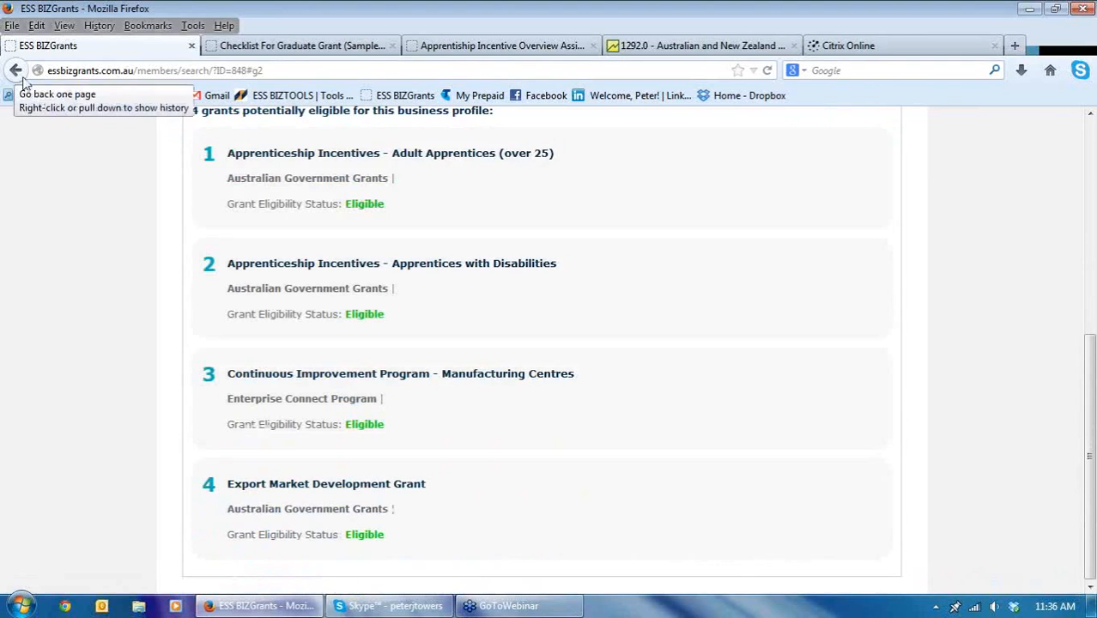
pyautogui.scroll(3, 408, 211)
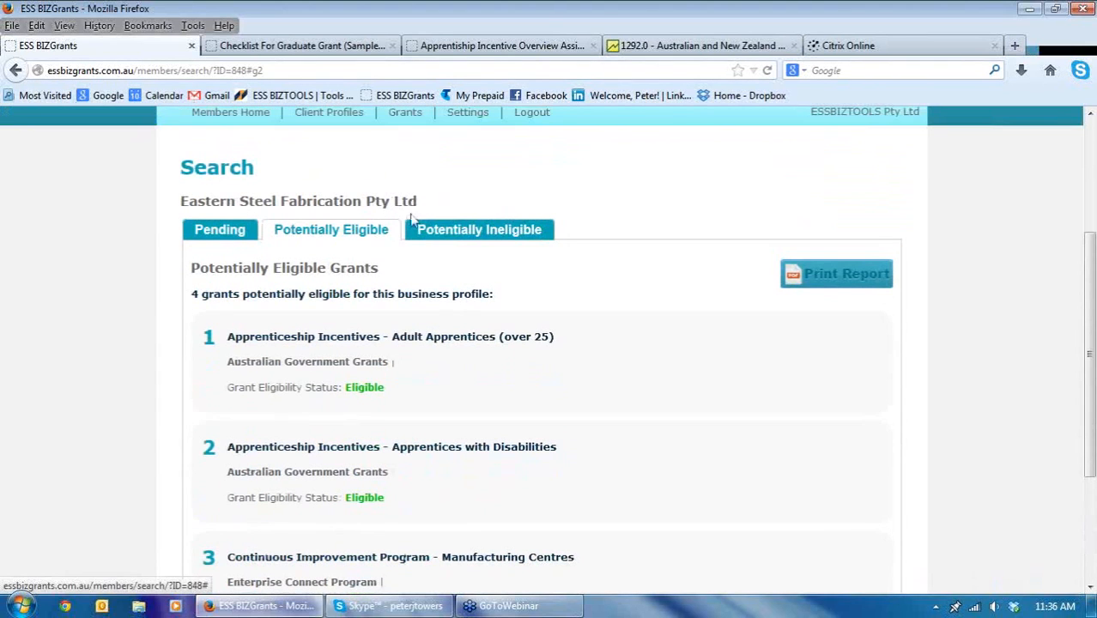
# - Browse the pending grants, open Innovation Voucher Program - Business R & D Voucher - VIC [GID155] and read its grant details
pyautogui.click(246, 232)
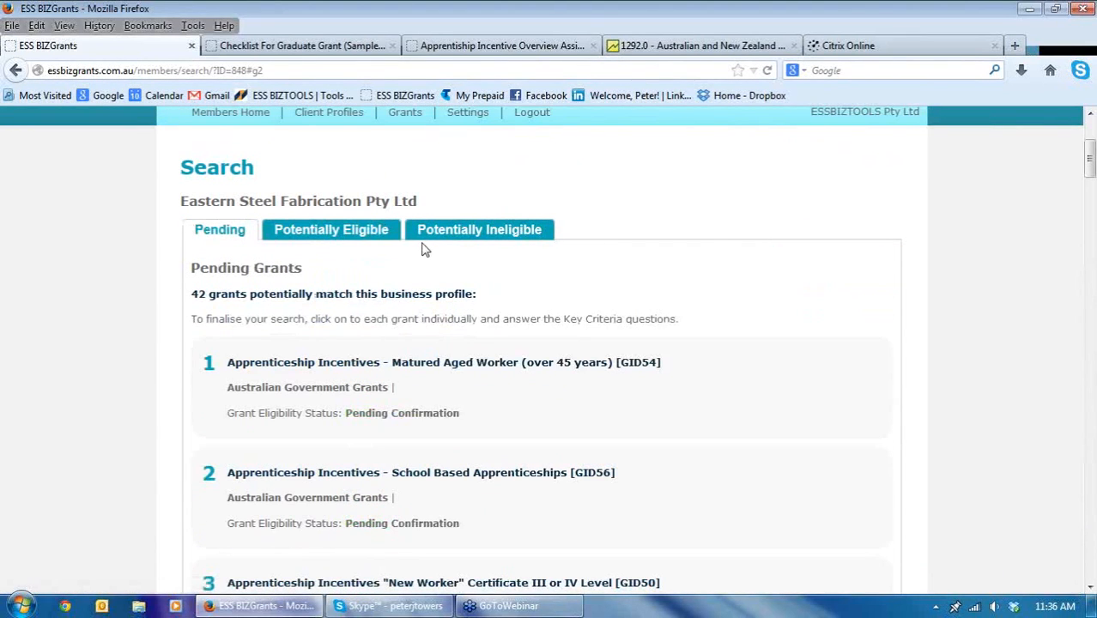
pyautogui.scroll(-7, 425, 249)
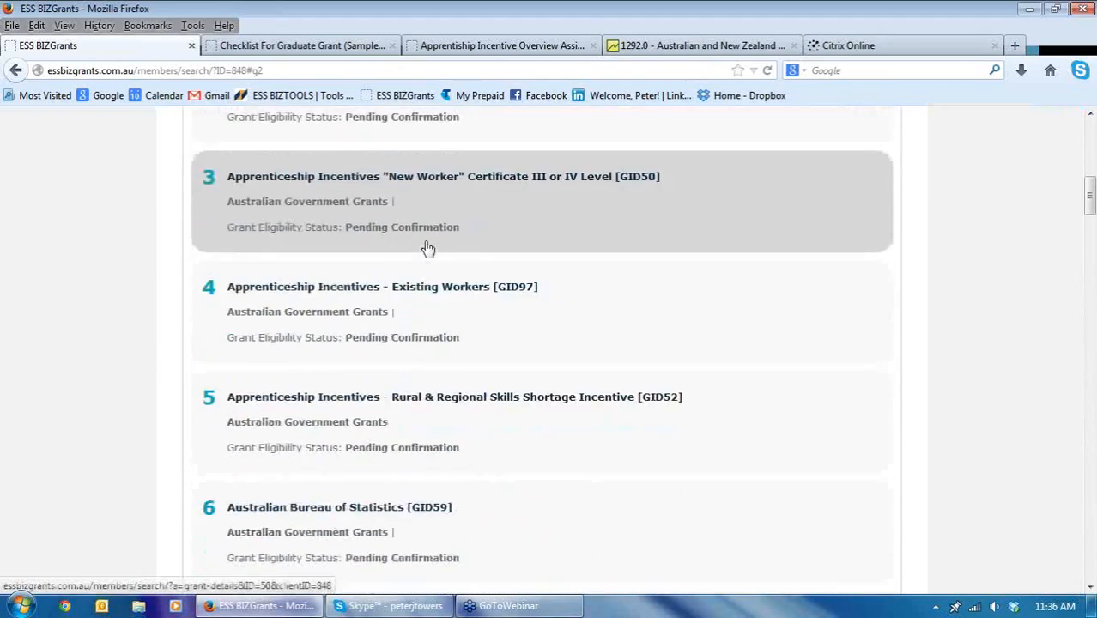
pyautogui.scroll(-5, 428, 247)
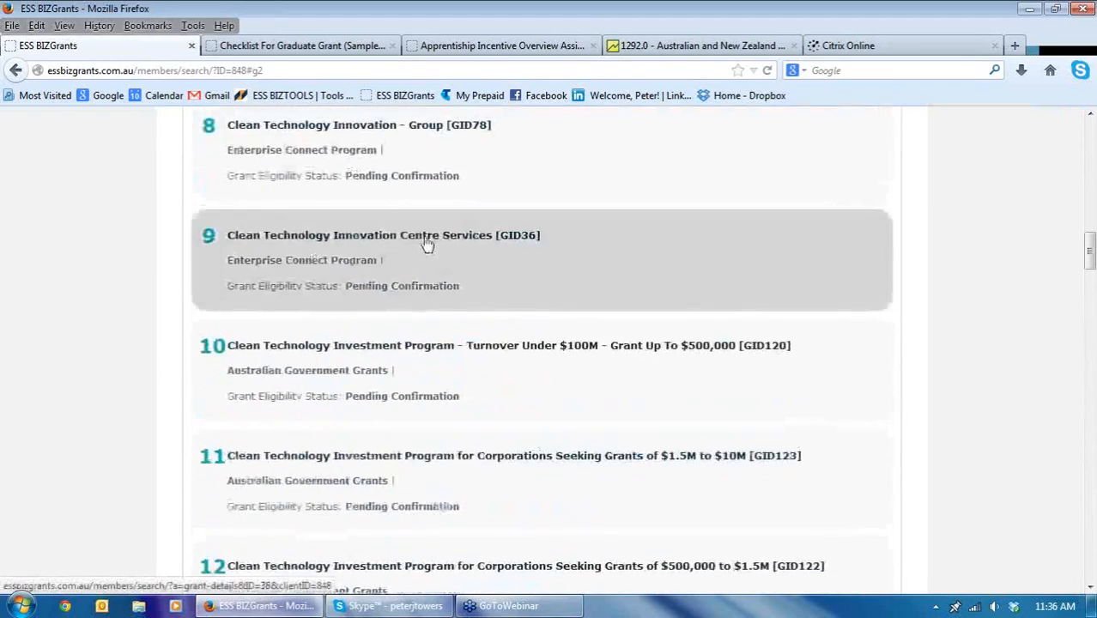
pyautogui.scroll(-5, 427, 244)
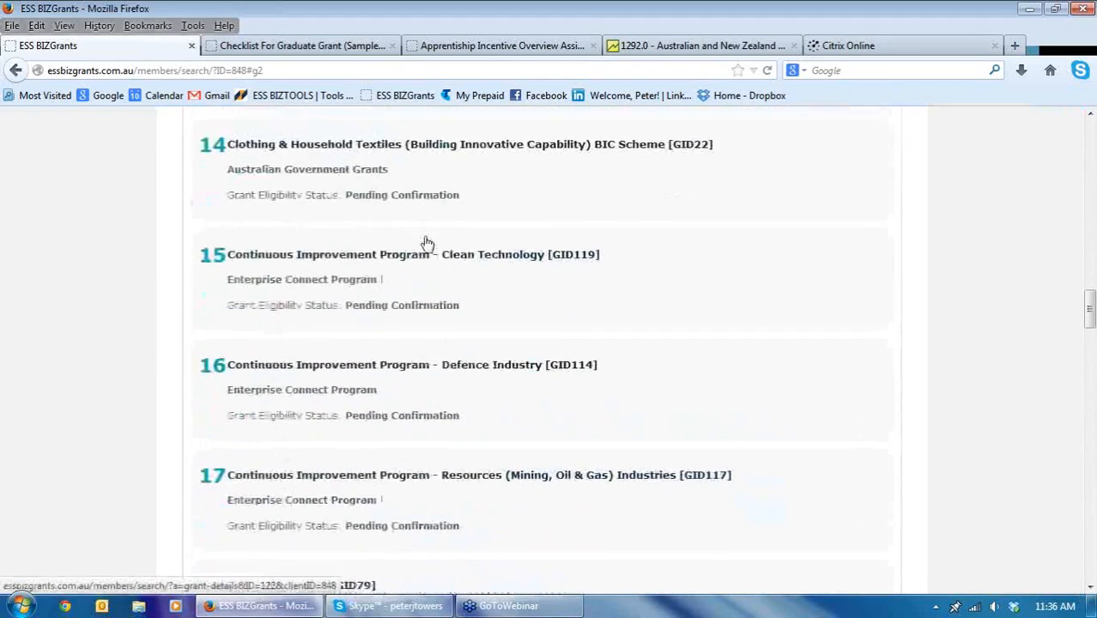
pyautogui.scroll(-4, 428, 244)
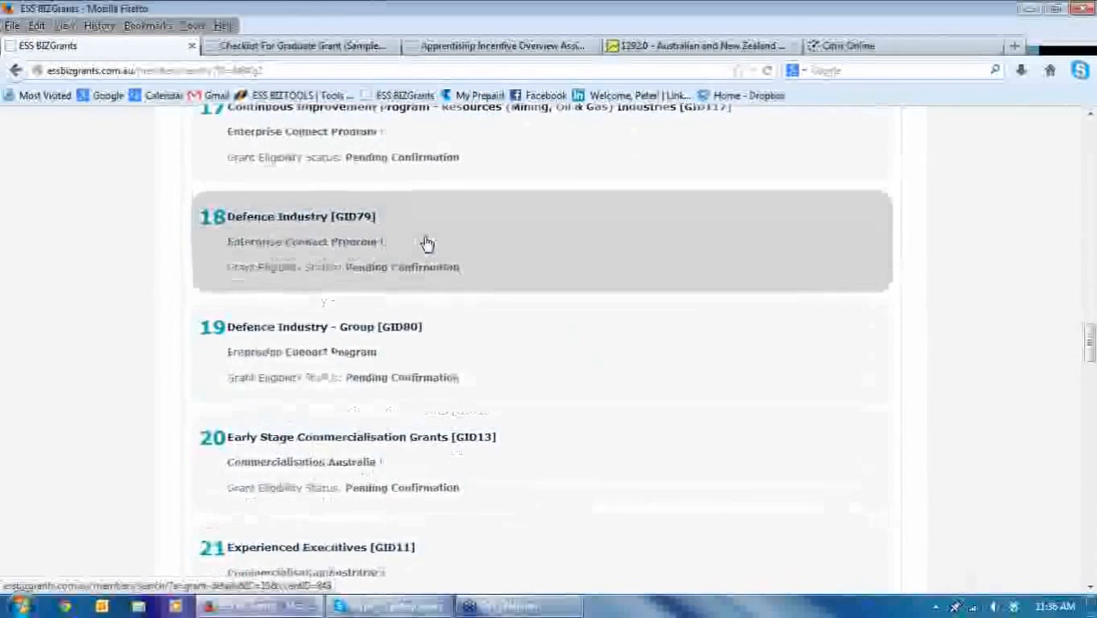
pyautogui.scroll(-5, 428, 245)
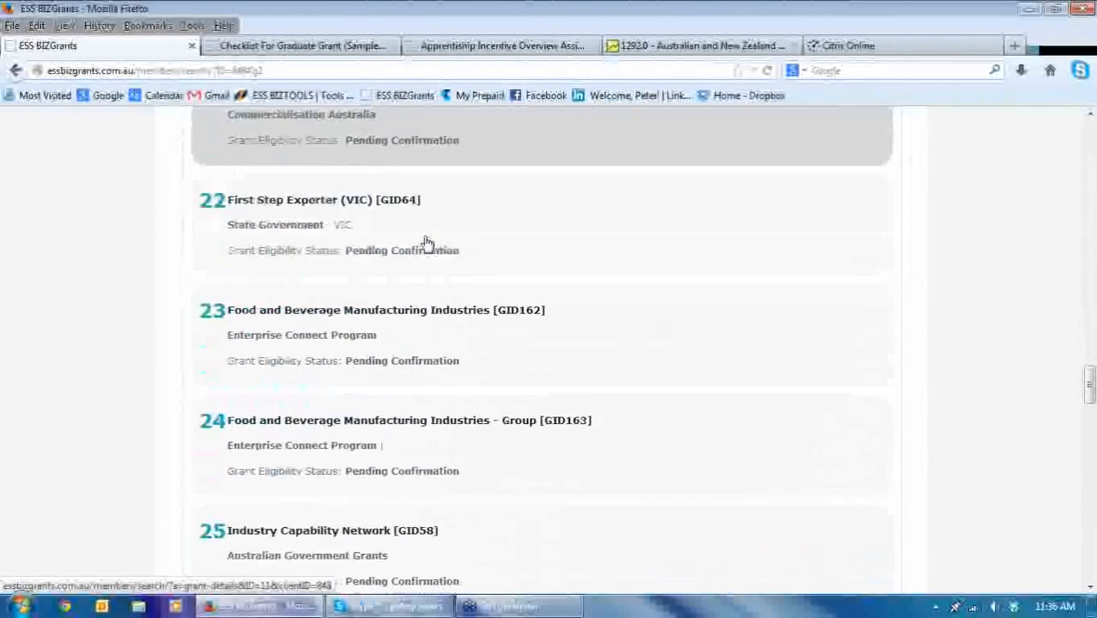
pyautogui.scroll(-2, 427, 245)
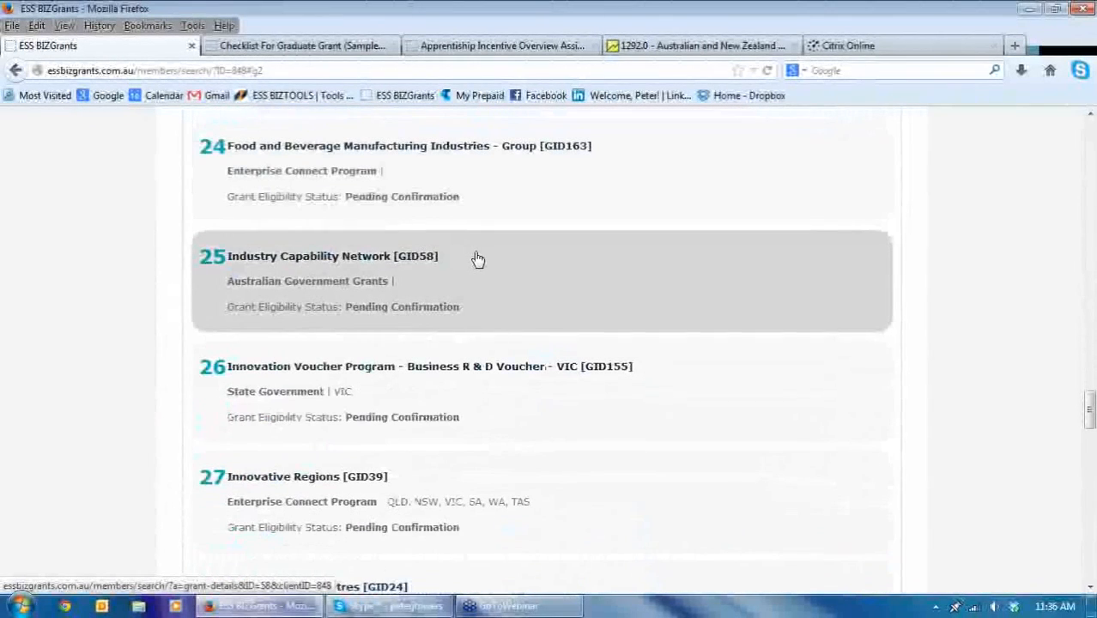
pyautogui.scroll(-2, 464, 286)
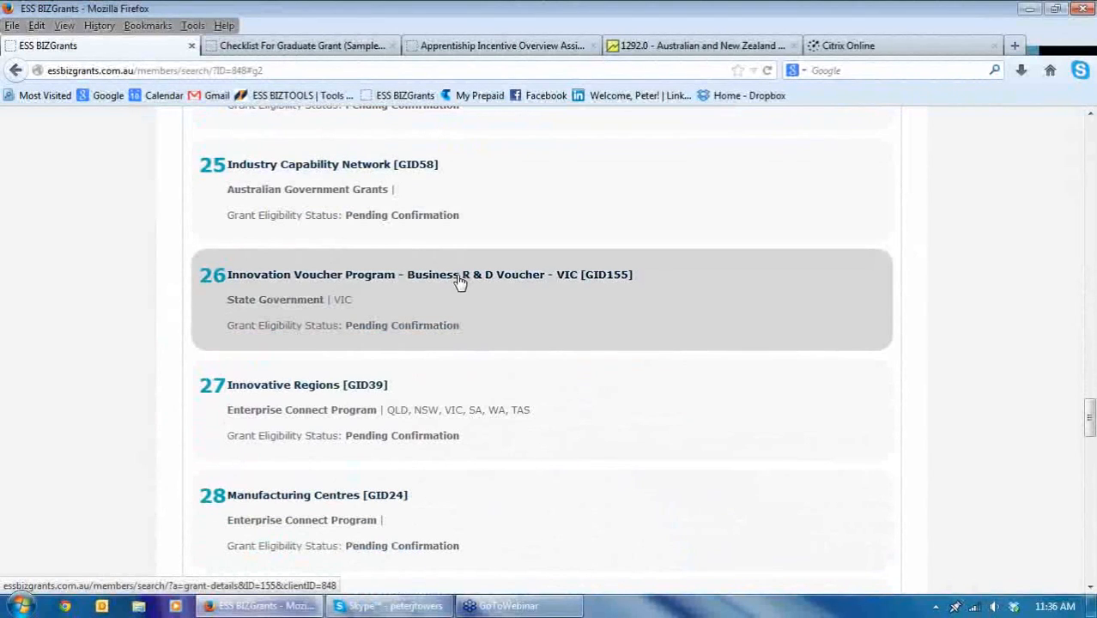
pyautogui.scroll(2, 438, 255)
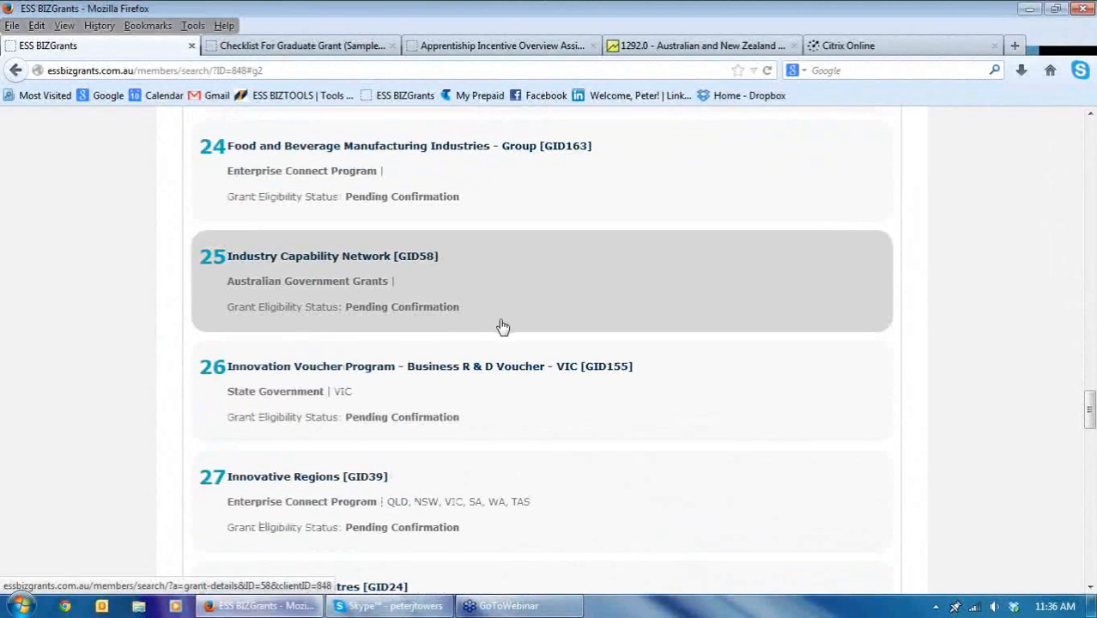
pyautogui.click(334, 395)
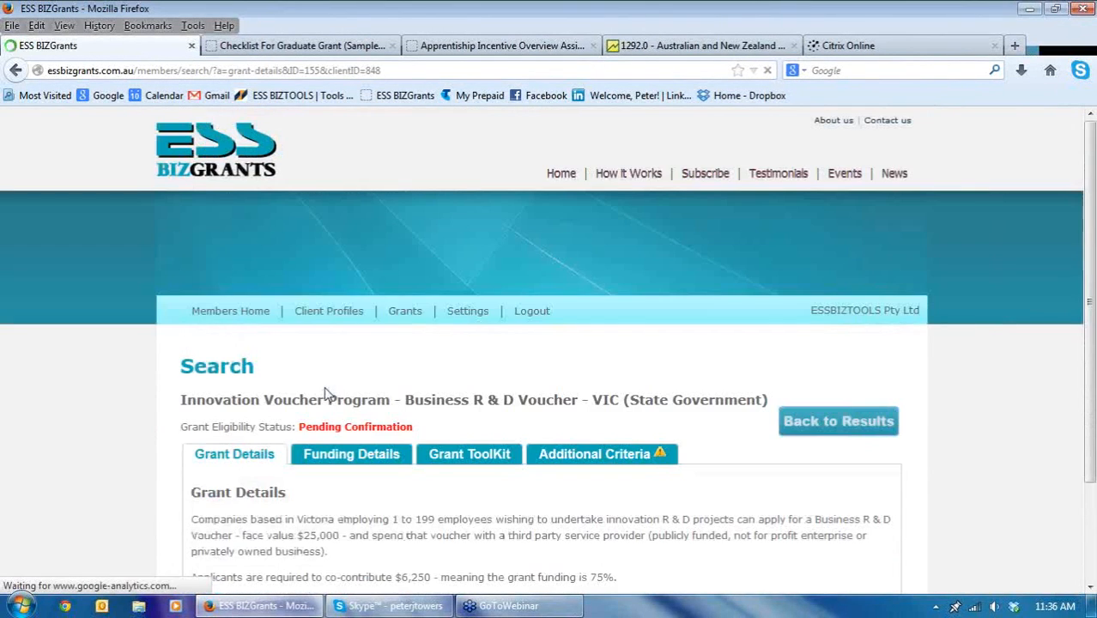
pyautogui.scroll(-2, 443, 373)
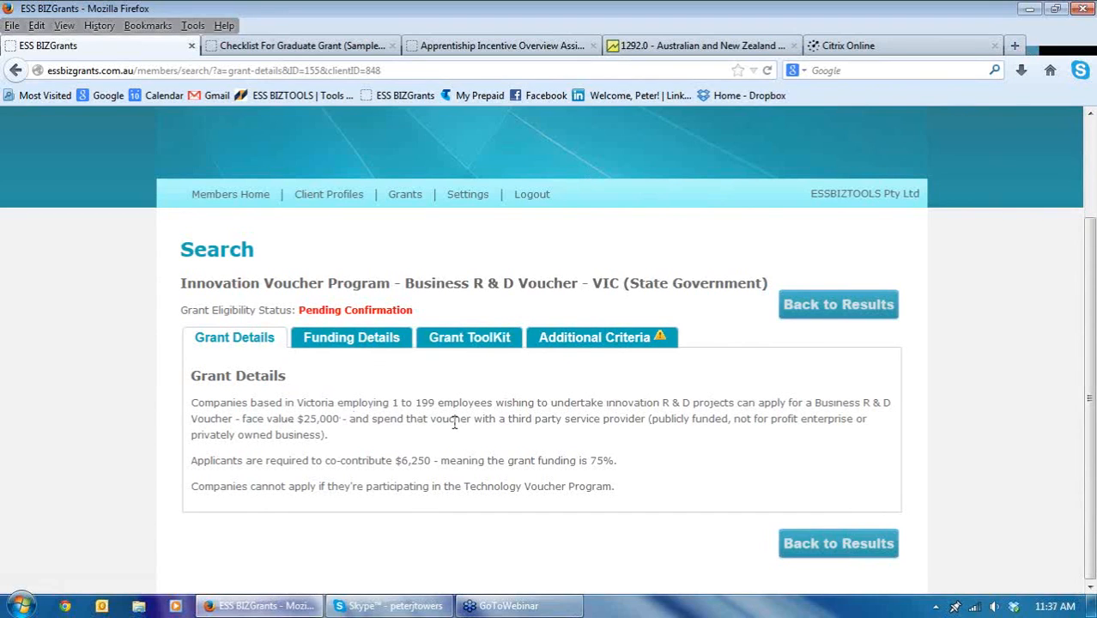
# - Read the funding details and the grant toolkit of the Innovation Voucher Program - Business R & D Voucher - VIC
pyautogui.click(378, 340)
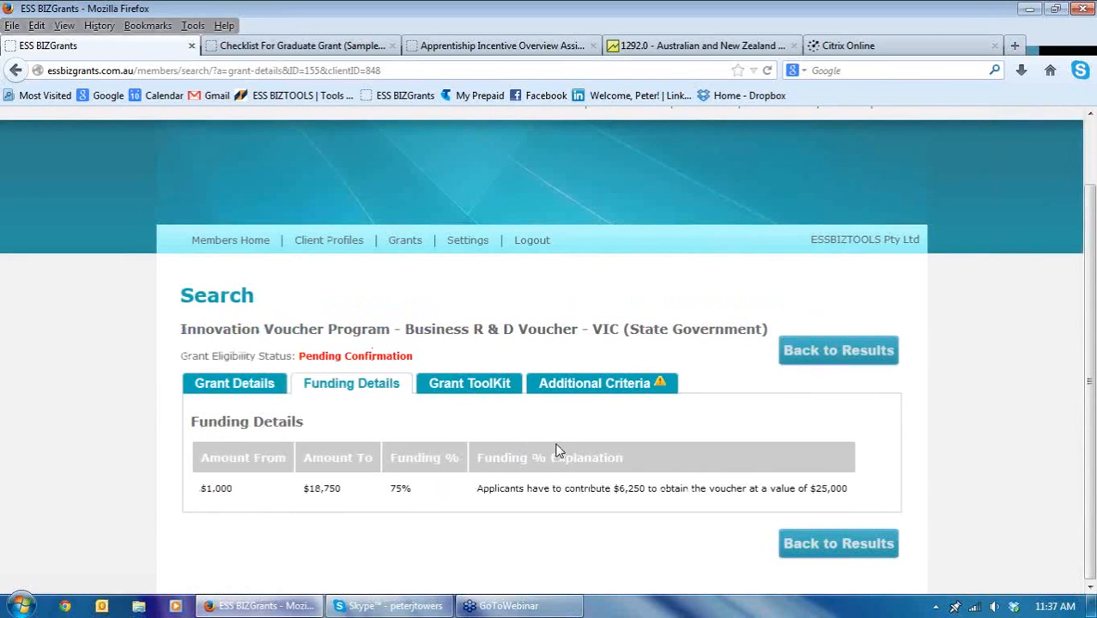
pyautogui.click(502, 387)
pyautogui.scroll(-2, 626, 442)
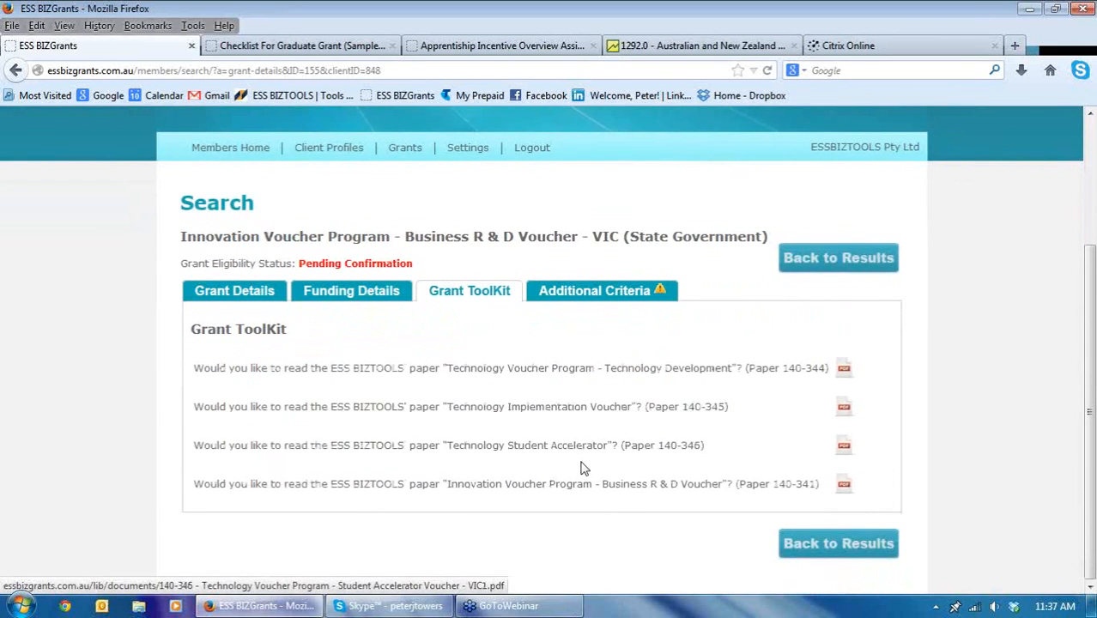
# - Answer Yes to both additional criteria questions for the Business R & D Voucher grant
pyautogui.click(606, 292)
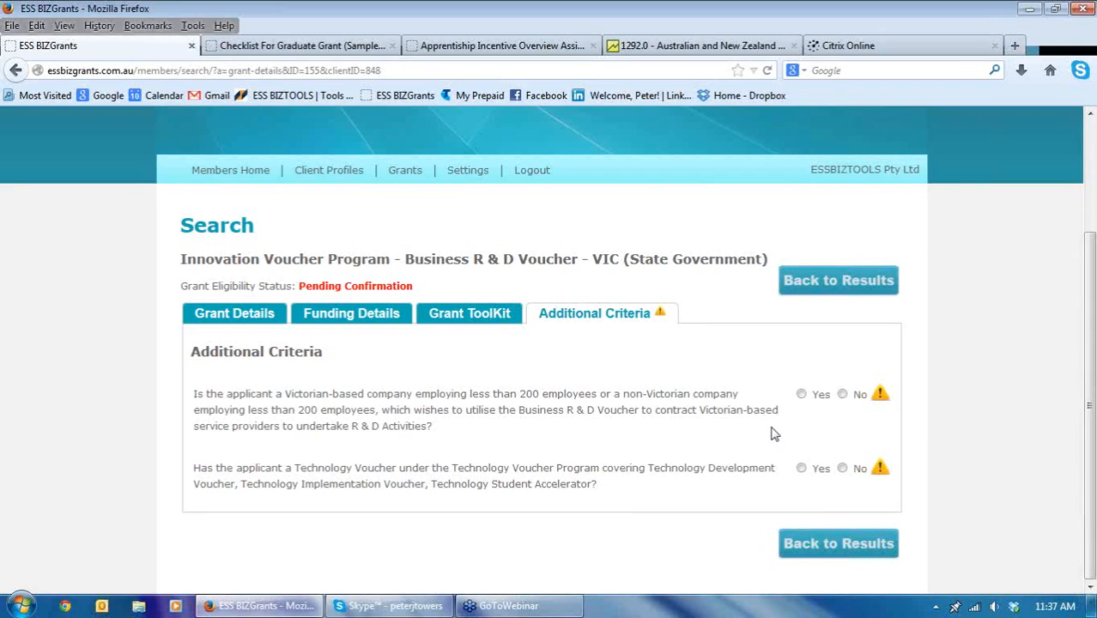
pyautogui.click(800, 394)
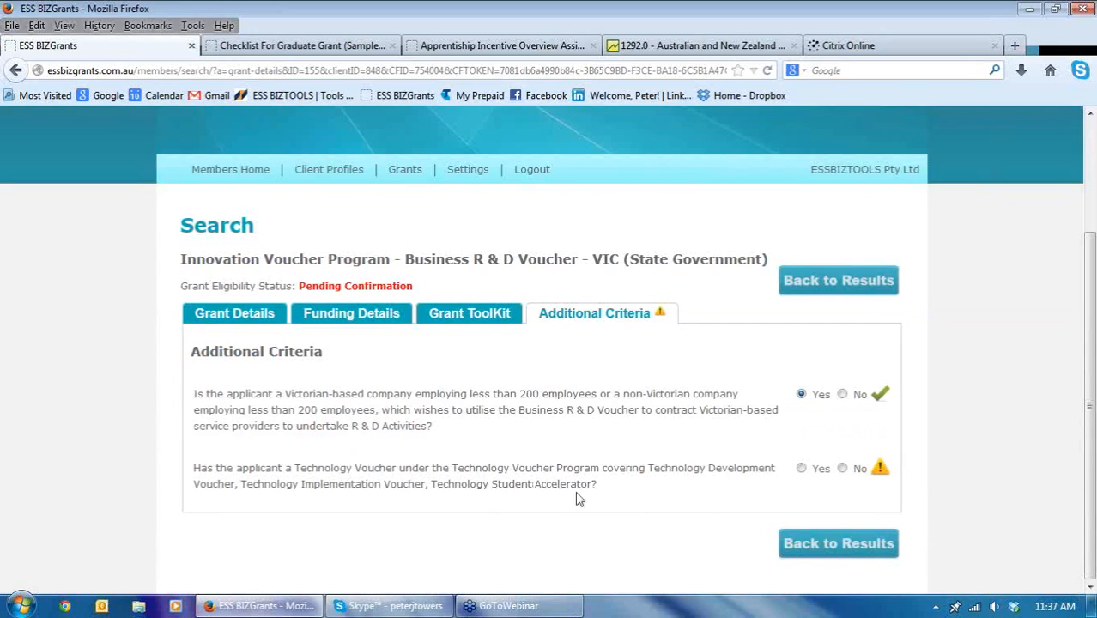
pyautogui.click(802, 469)
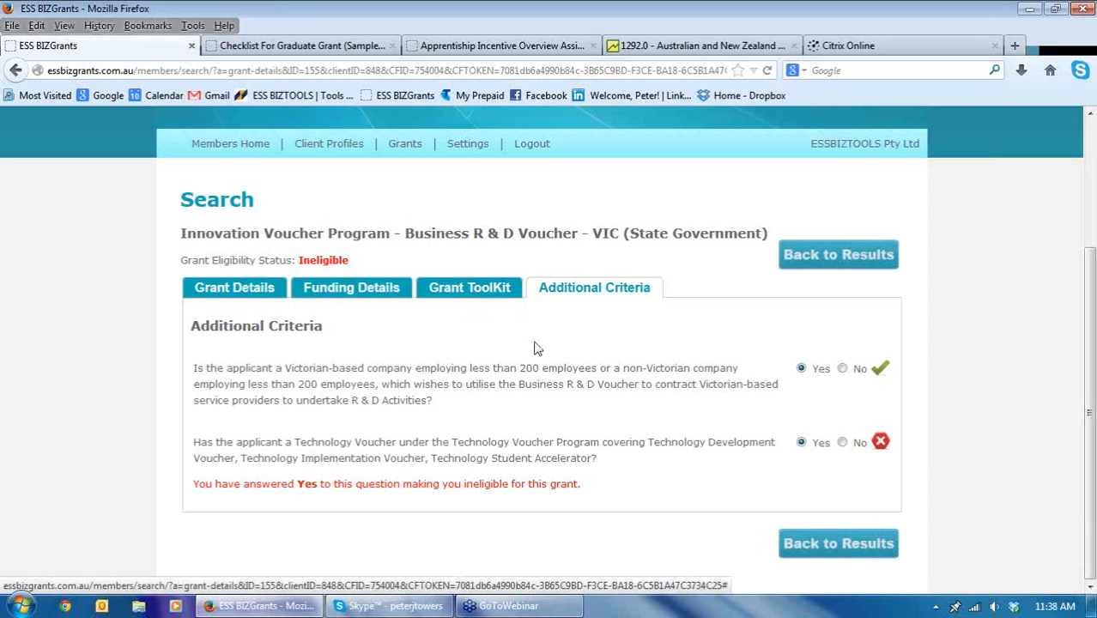
# - Reopen the Business R & D Voucher grant from the potentially ineligible results and change the Technology Voucher question's answer to No
pyautogui.click(848, 261)
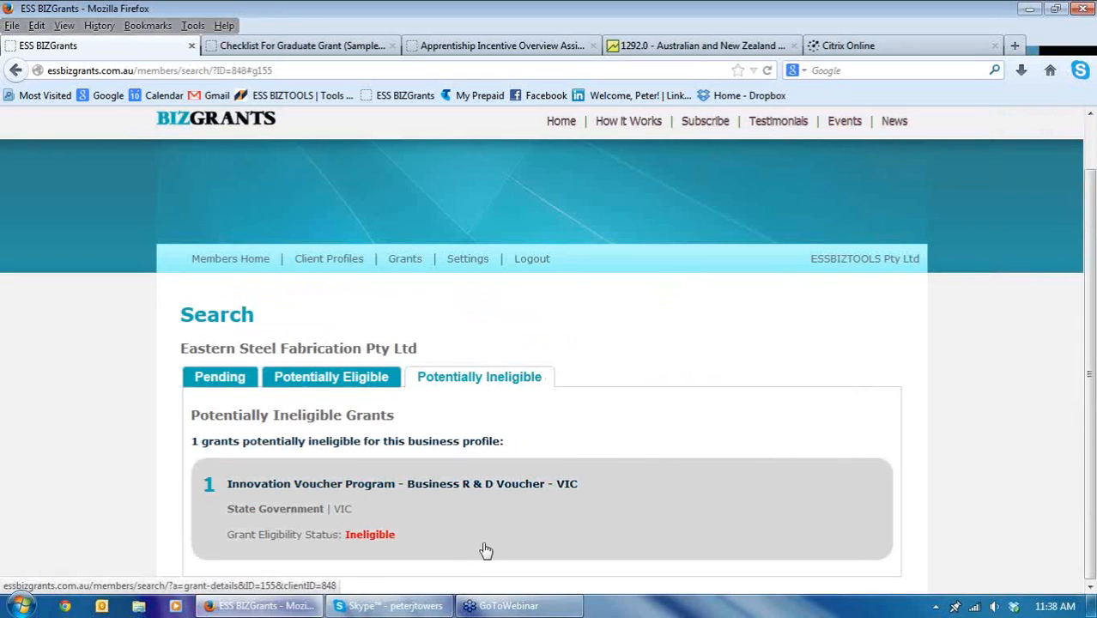
pyautogui.click(388, 486)
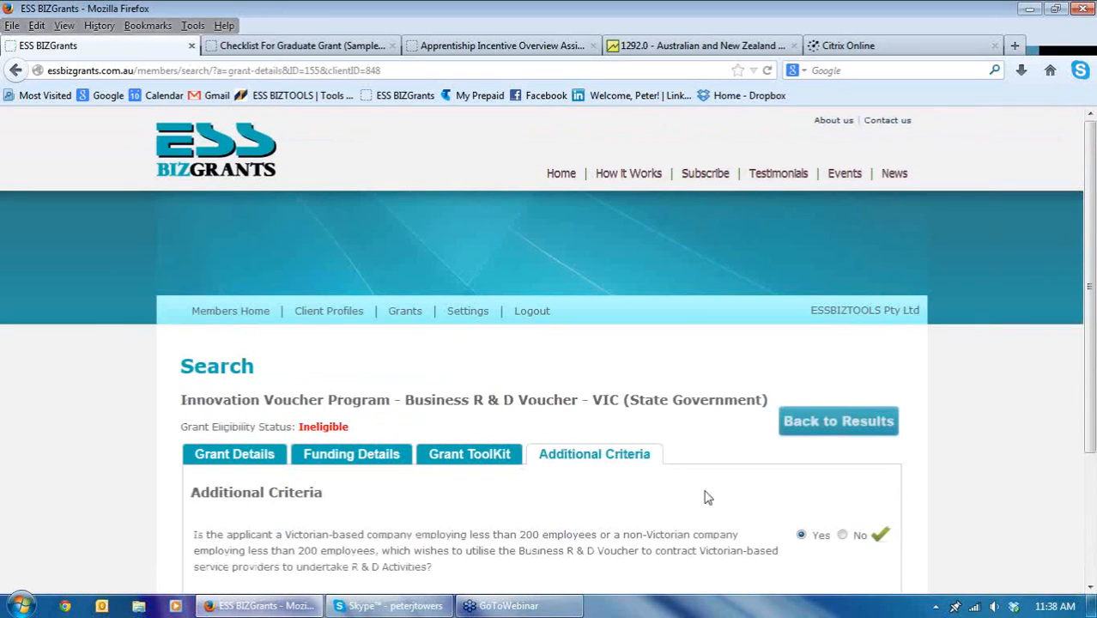
pyautogui.scroll(-1, 780, 491)
pyautogui.scroll(-2, 780, 491)
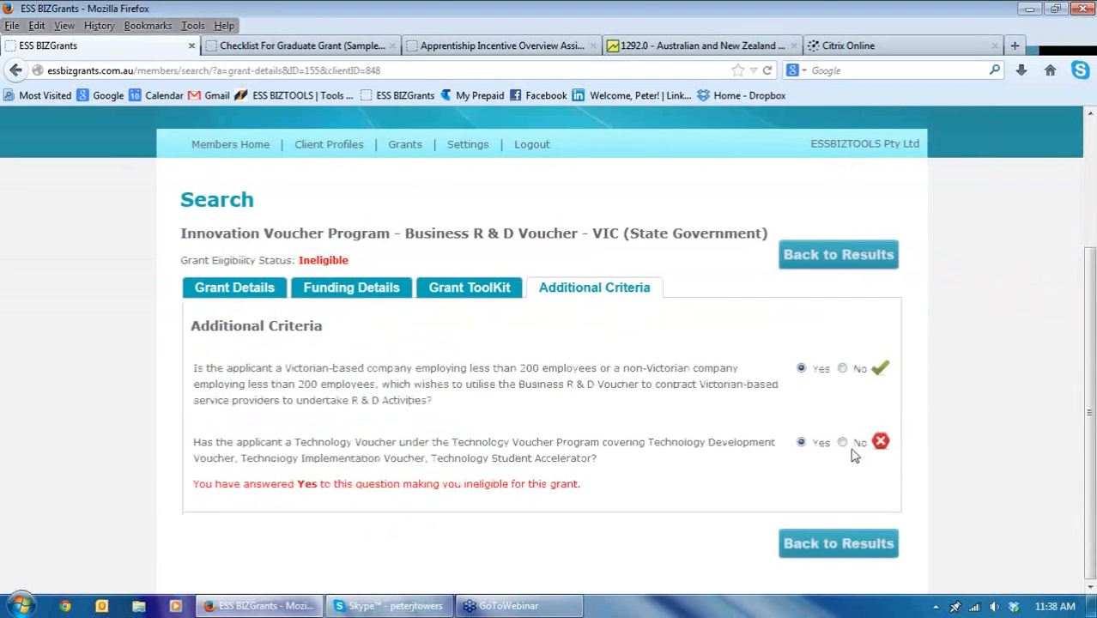
pyautogui.click(843, 443)
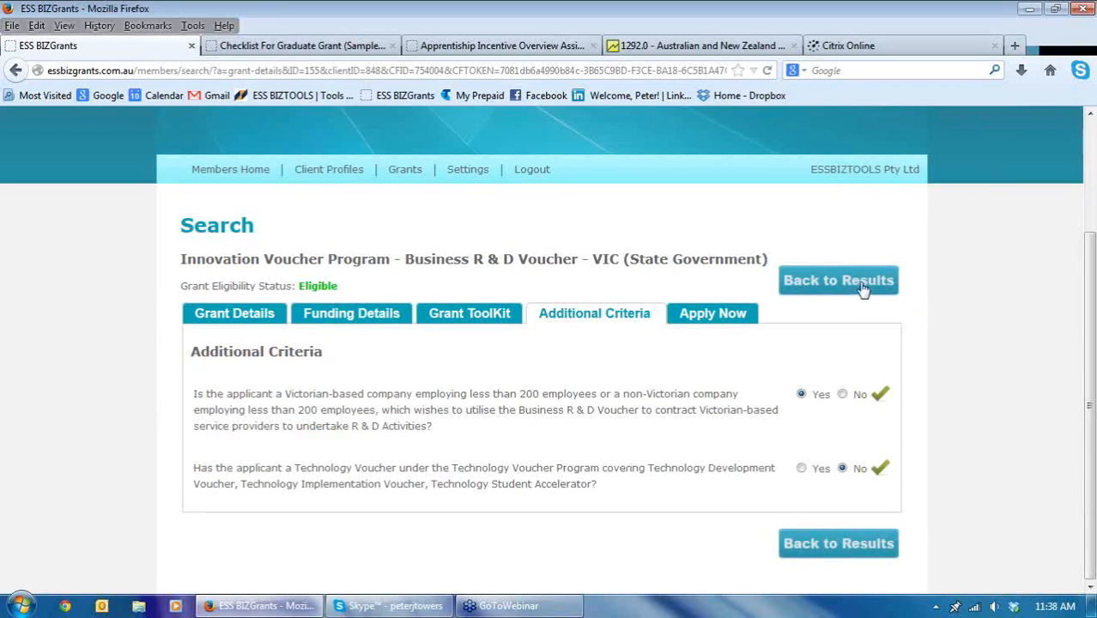
# - Return to the search results for Eastern Steel Fabrication Pty Ltd and review the full list of potentially eligible grants
pyautogui.click(832, 284)
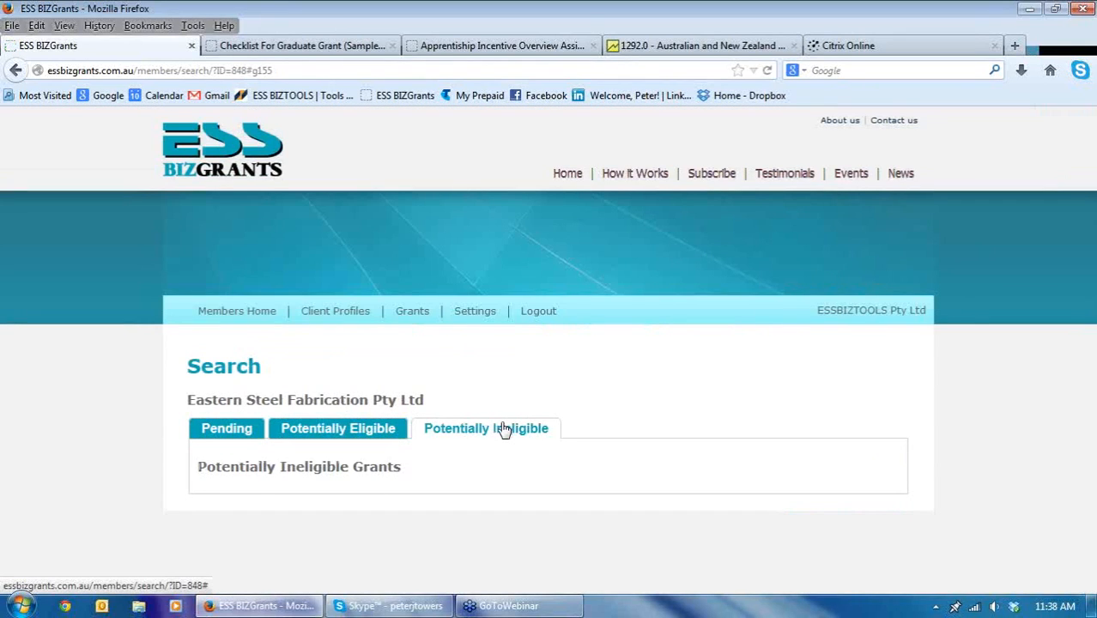
pyautogui.click(363, 430)
pyautogui.scroll(-5, 627, 390)
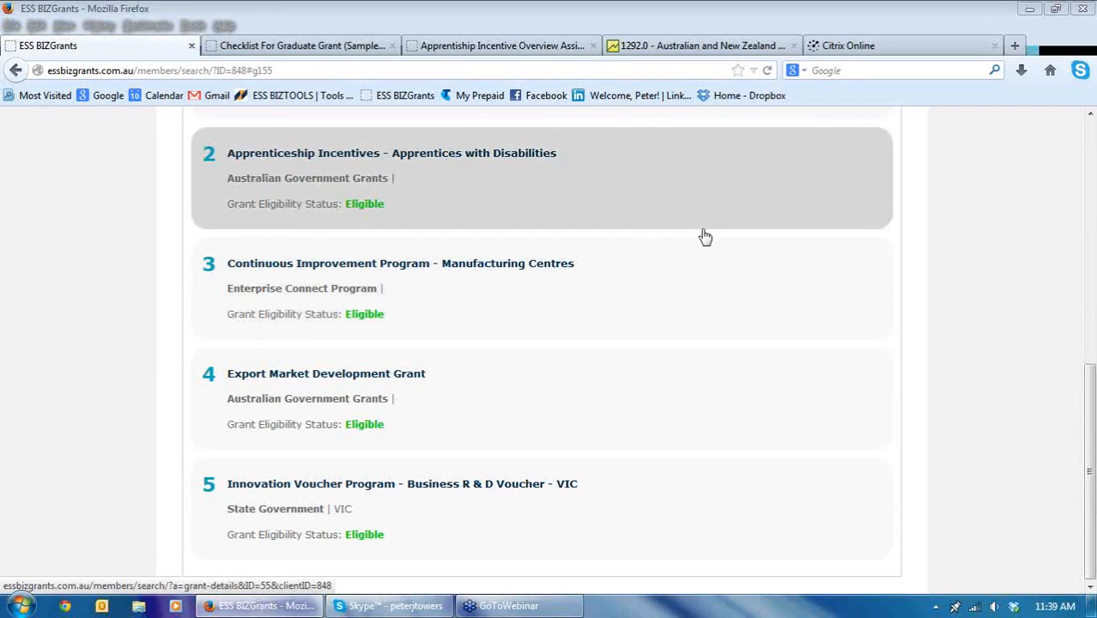
# - Open the Export Market Development Grant from the eligible list, check its funding details and go back to the results
pyautogui.click(758, 404)
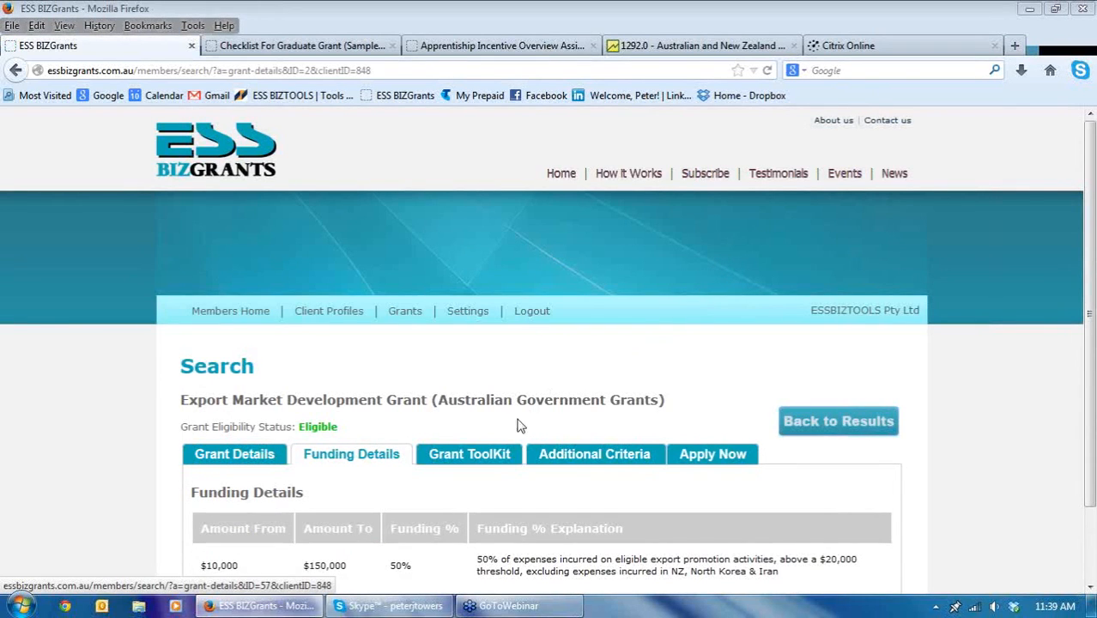
pyautogui.scroll(-2, 471, 511)
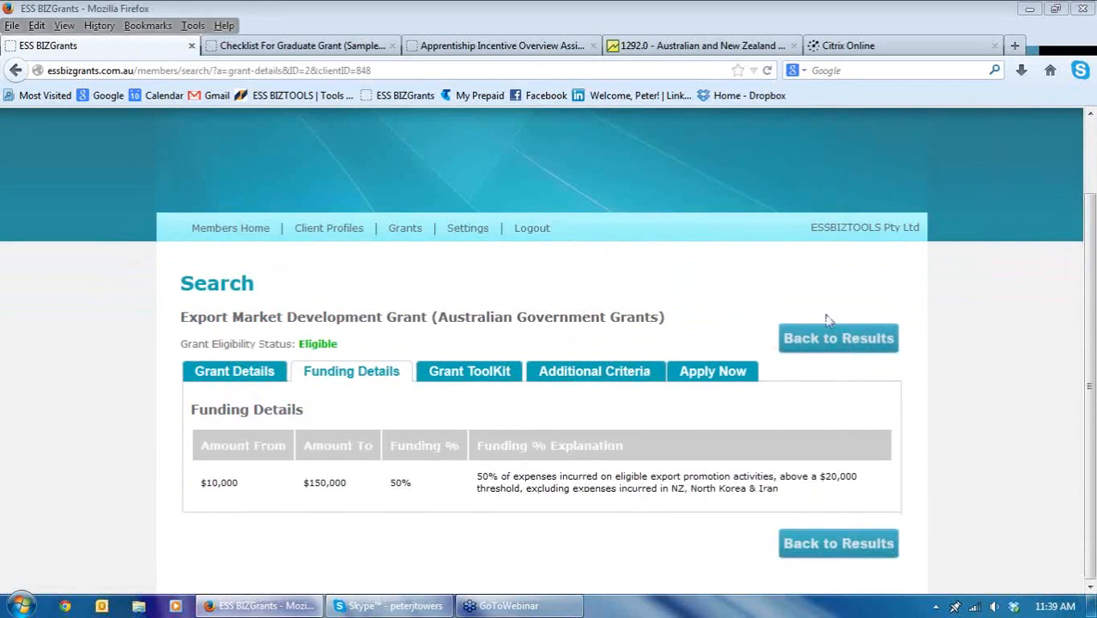
pyautogui.click(817, 341)
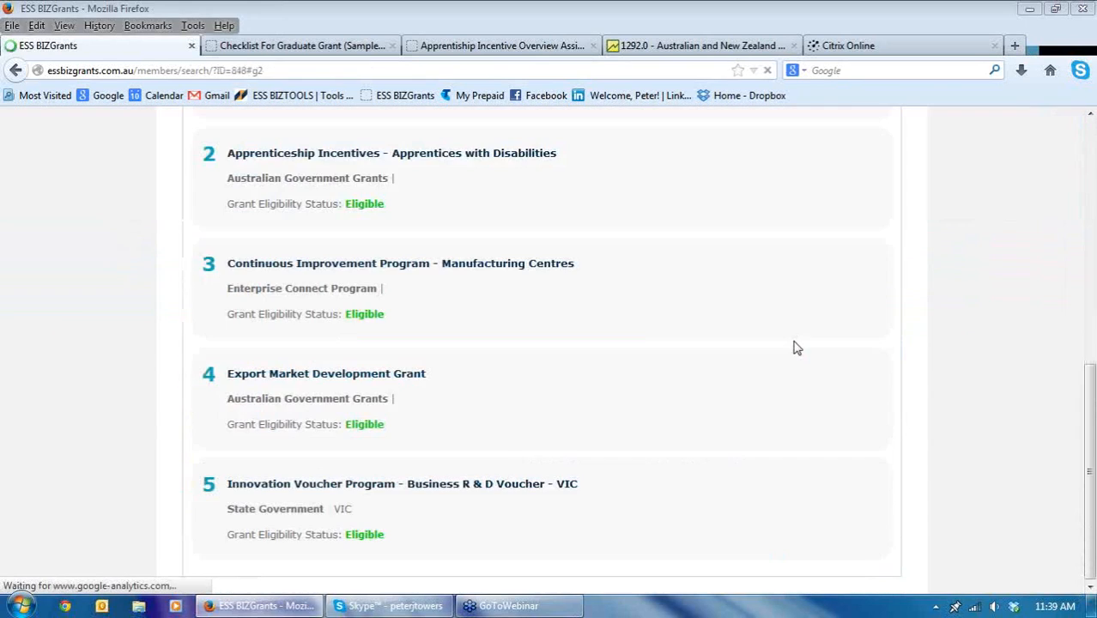
# - Generate the PDF report of the potentially eligible grants for Eastern Steel Fabrication Pty Ltd
pyautogui.scroll(5, 607, 216)
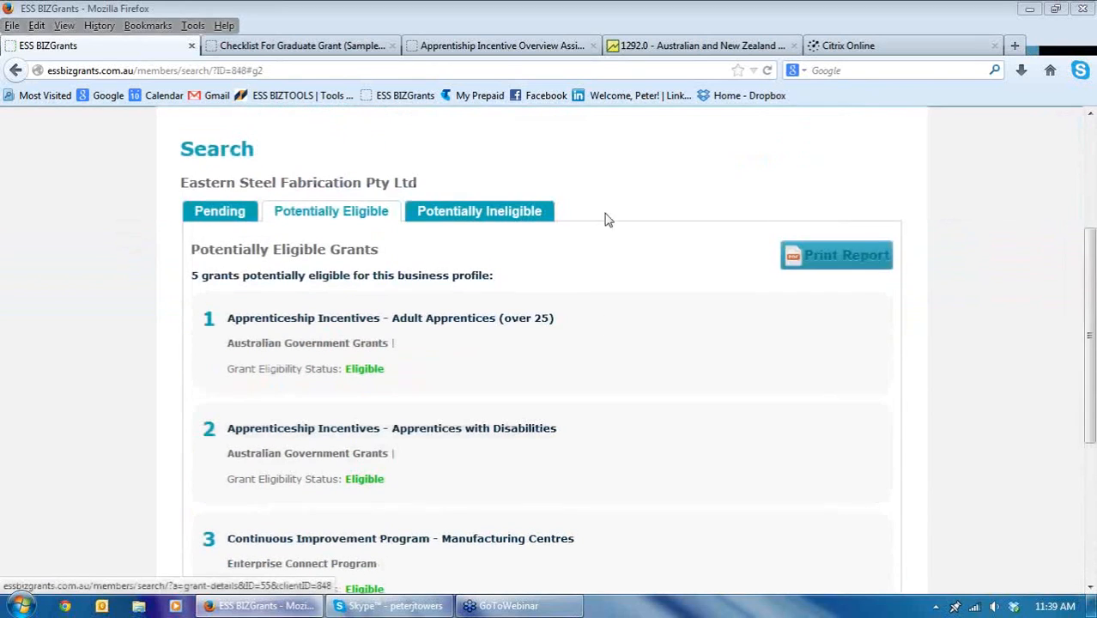
pyautogui.click(823, 251)
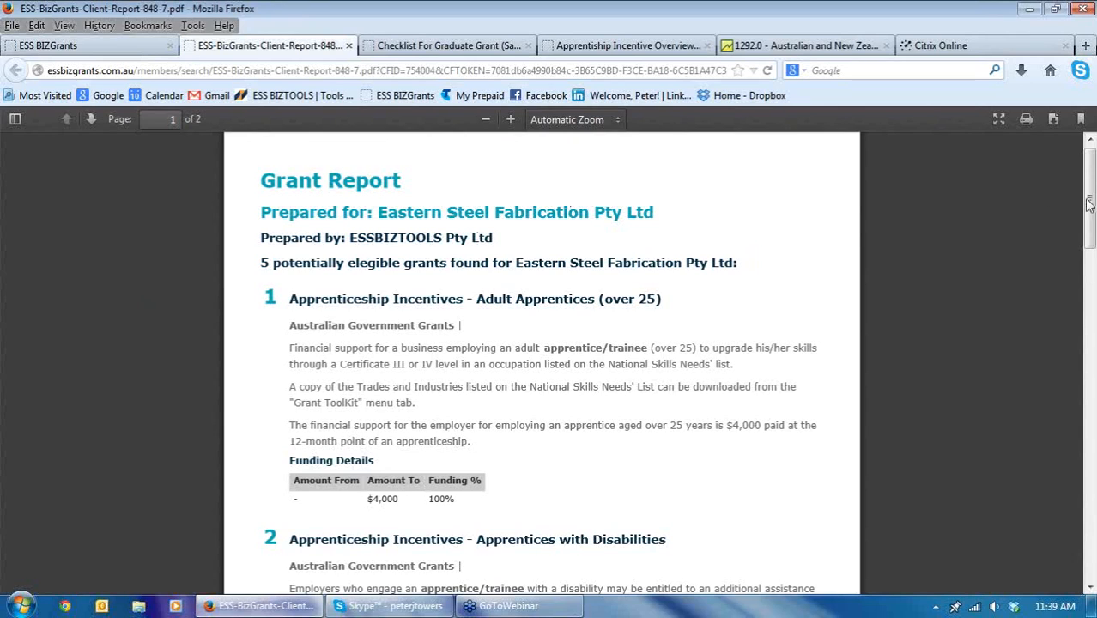
# - Read through both pages of the grant report, examining each grant's description and funding details
pyautogui.click(963, 259)
pyautogui.scroll(-1, 777, 265)
pyautogui.scroll(-2, 776, 265)
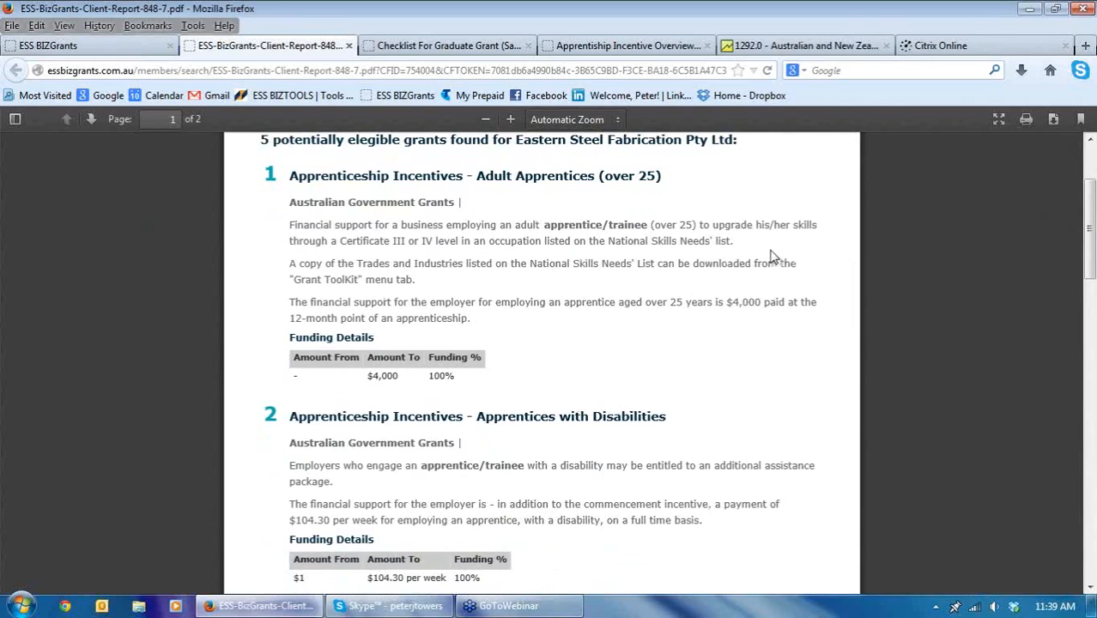
pyautogui.scroll(-2, 773, 257)
pyautogui.scroll(-3, 772, 256)
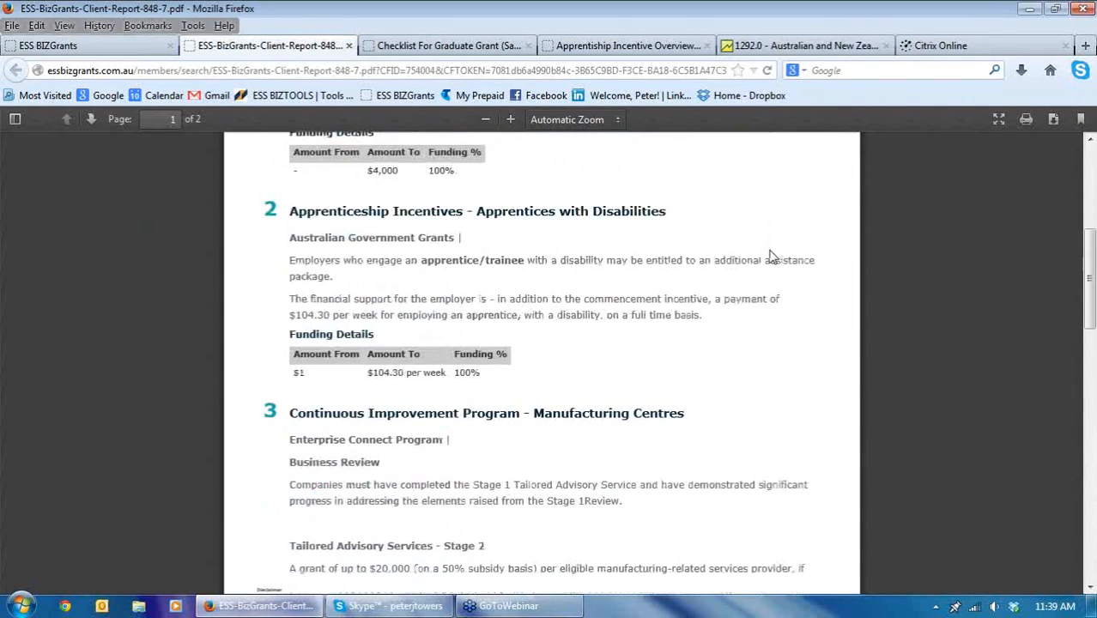
pyautogui.scroll(-5, 769, 255)
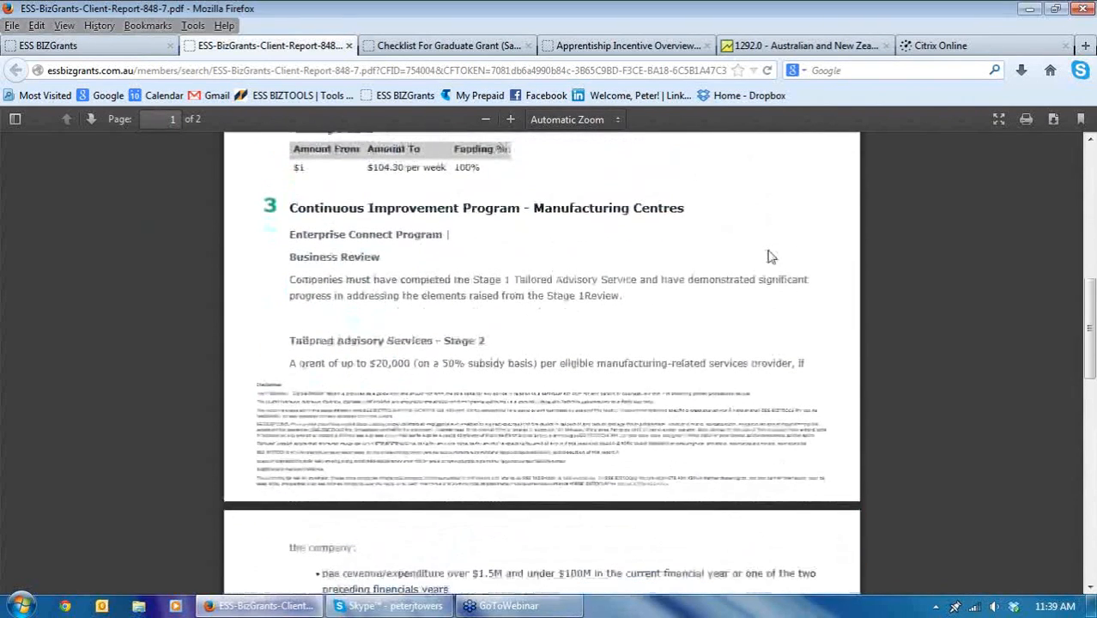
pyautogui.scroll(-6, 769, 256)
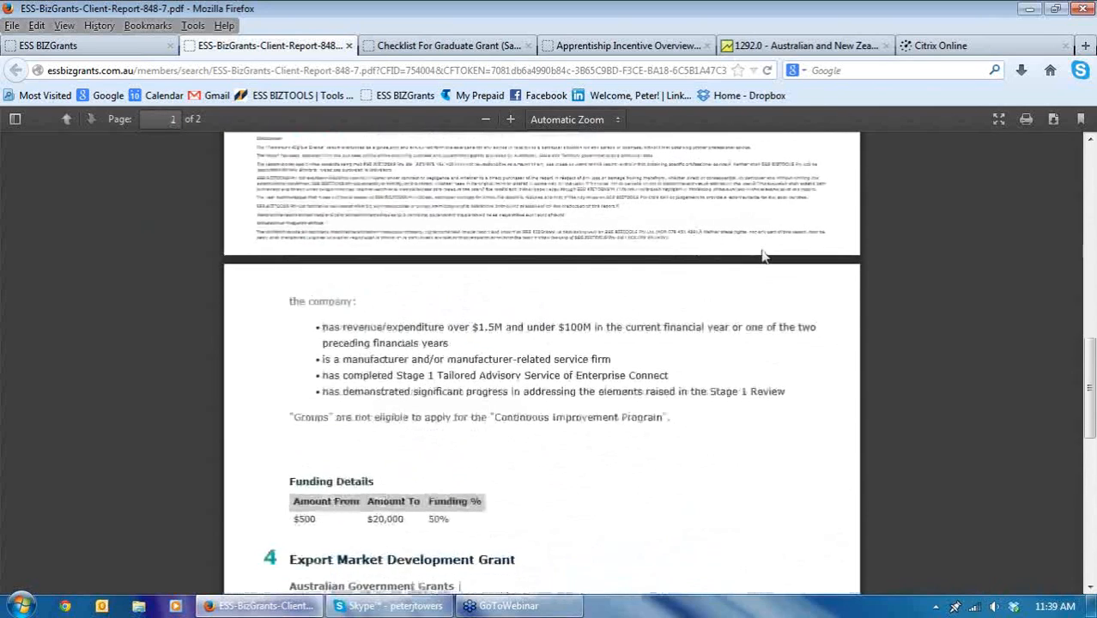
pyautogui.scroll(-1, 763, 256)
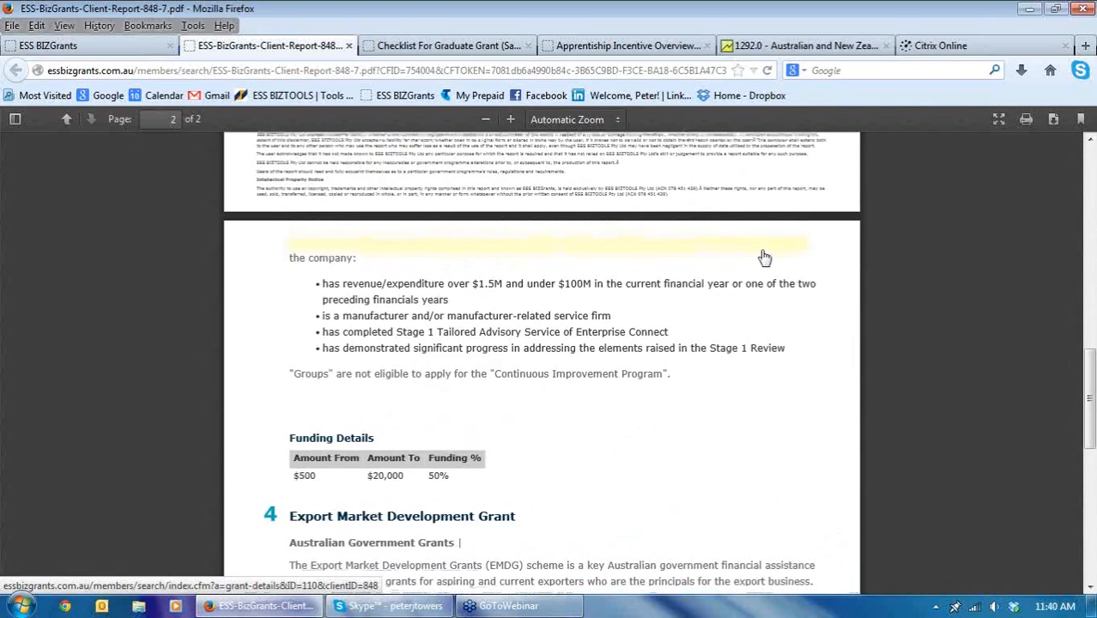
pyautogui.scroll(-6, 764, 258)
pyautogui.scroll(-5, 764, 258)
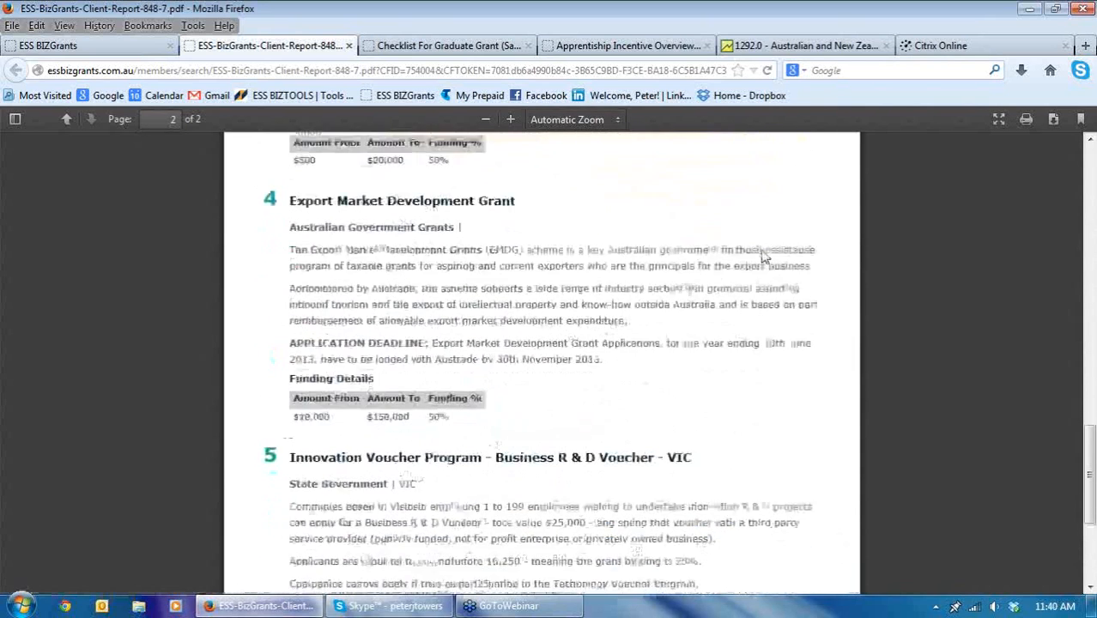
pyautogui.scroll(-2, 764, 258)
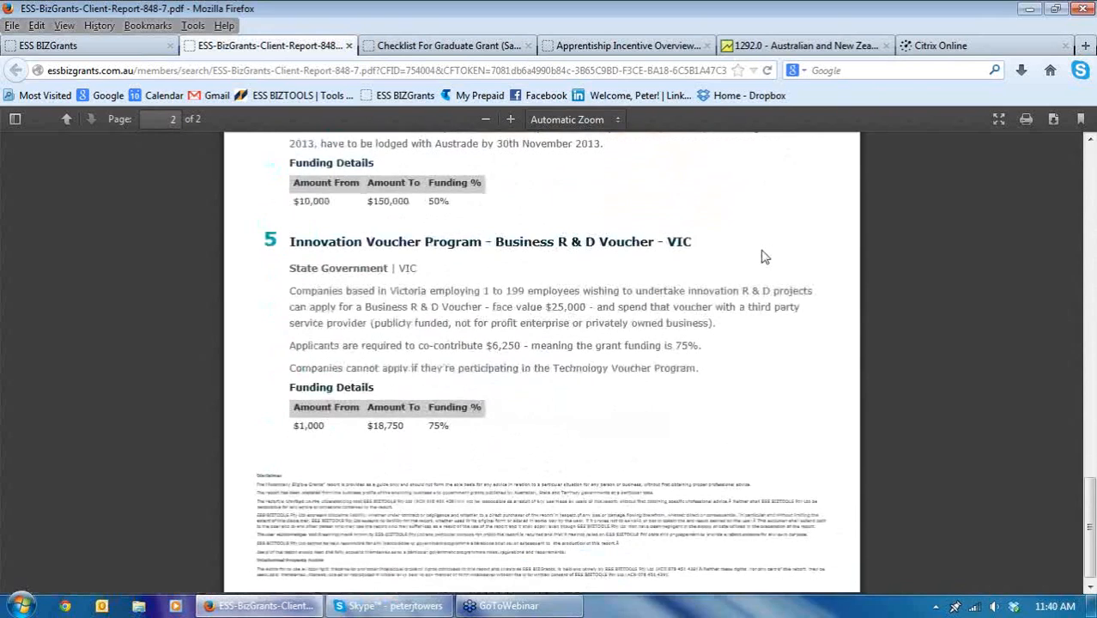